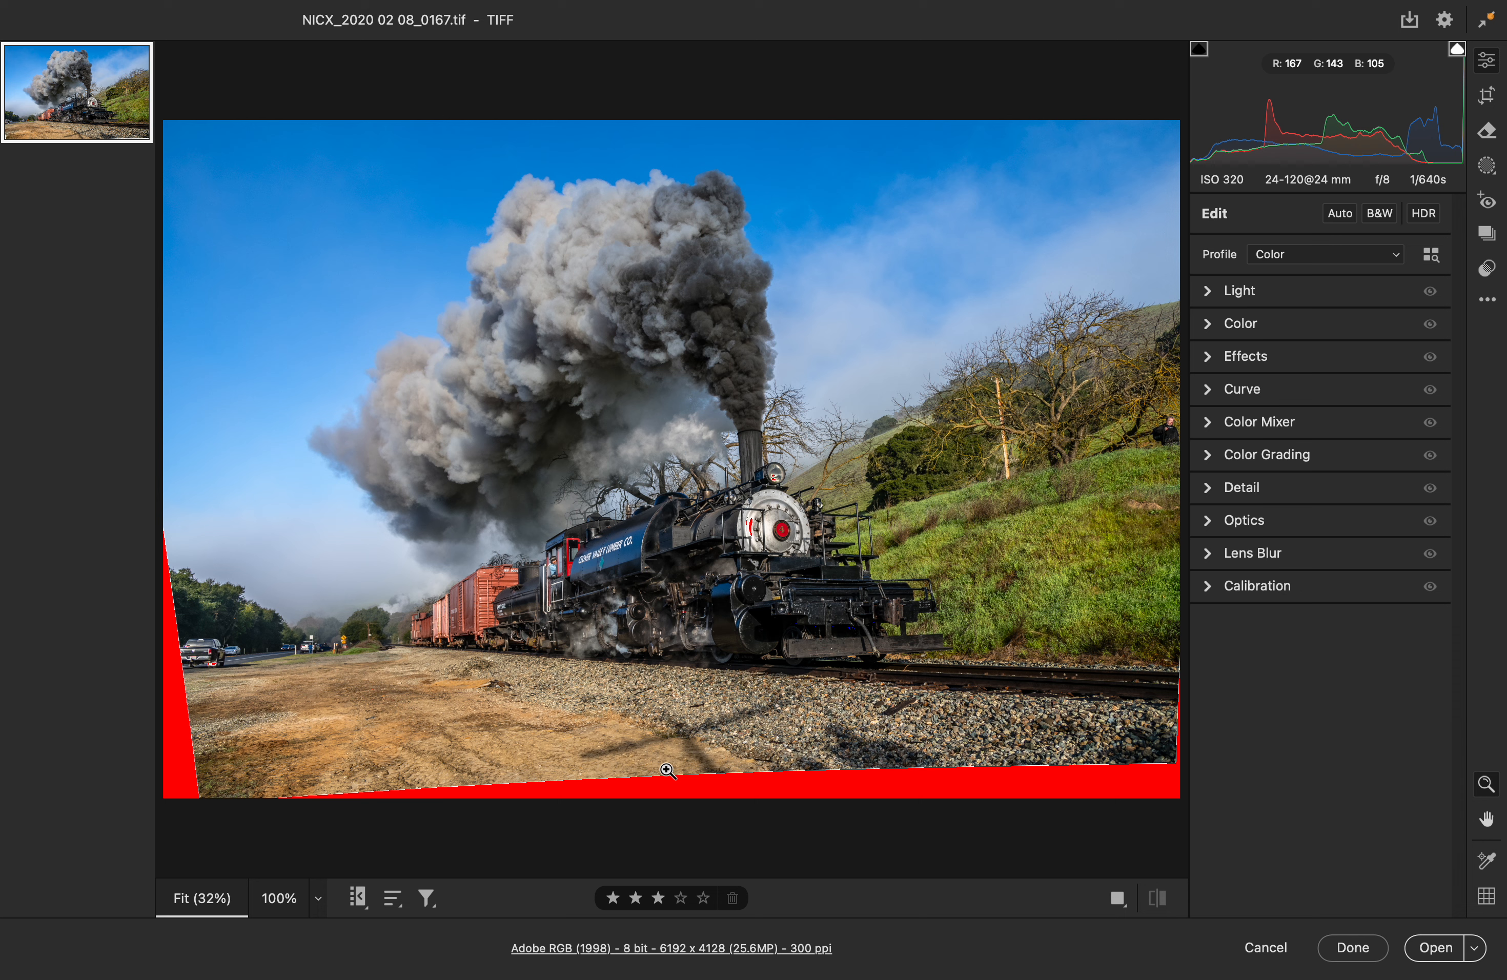
Step: Apply automatic tone adjustments to the train photo, set Exposure to -0.12 and lower the Highlights to remove white clipping
{"action": "left_click", "coordinate": [1340, 214]}
{"action": "left_click", "coordinate": [1208, 291]}
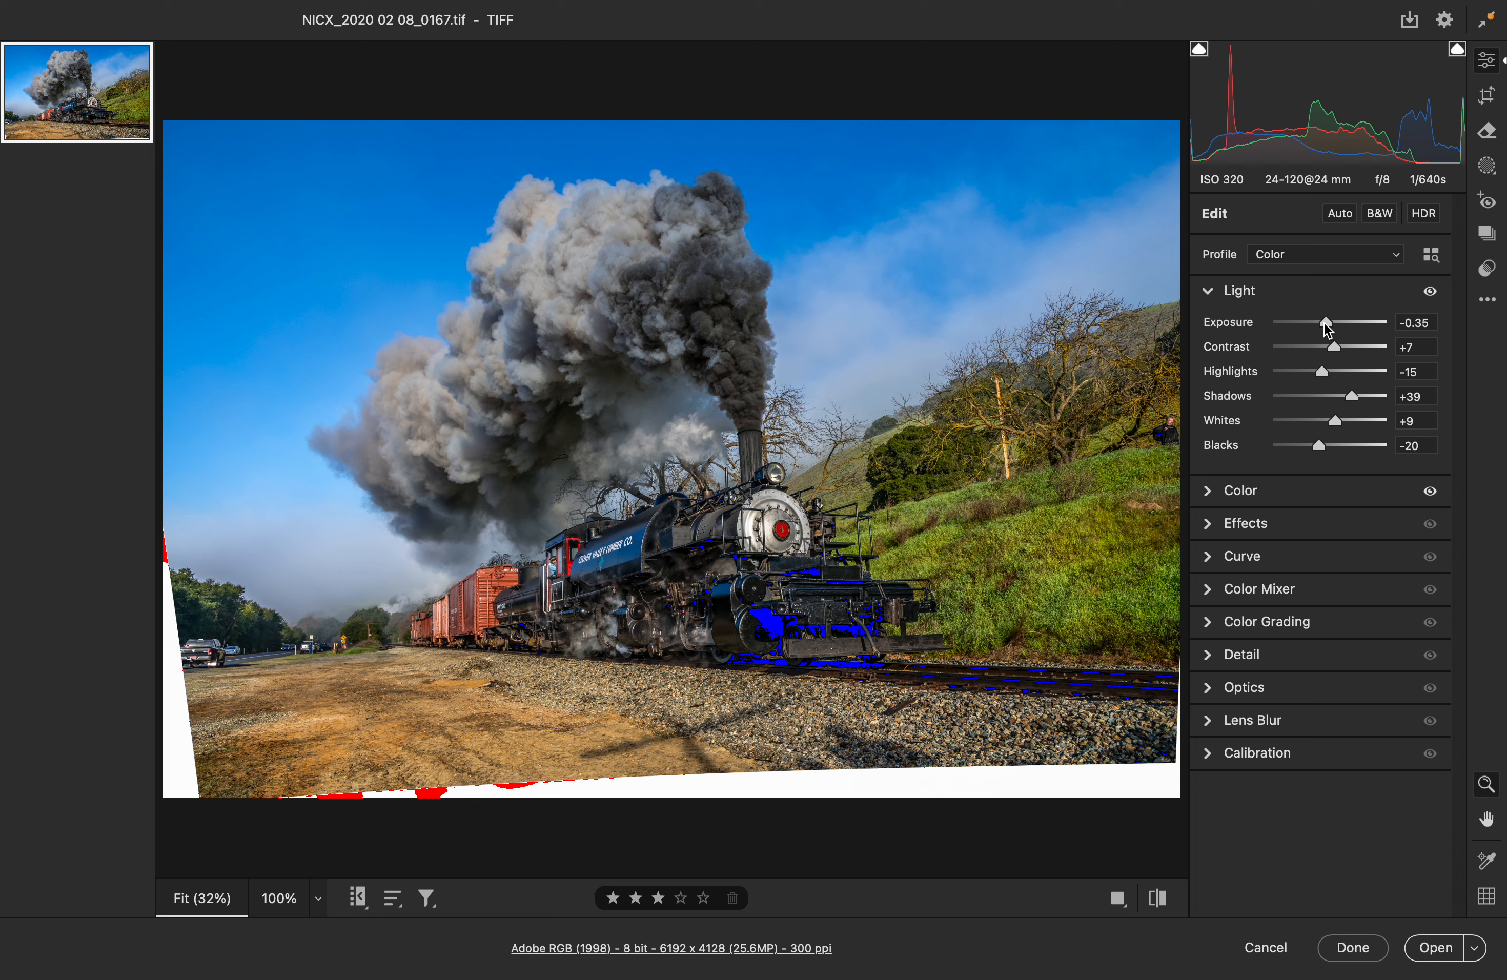
{"action": "left_click_drag", "start_coordinate": [1325, 325], "coordinate": [1328, 325]}
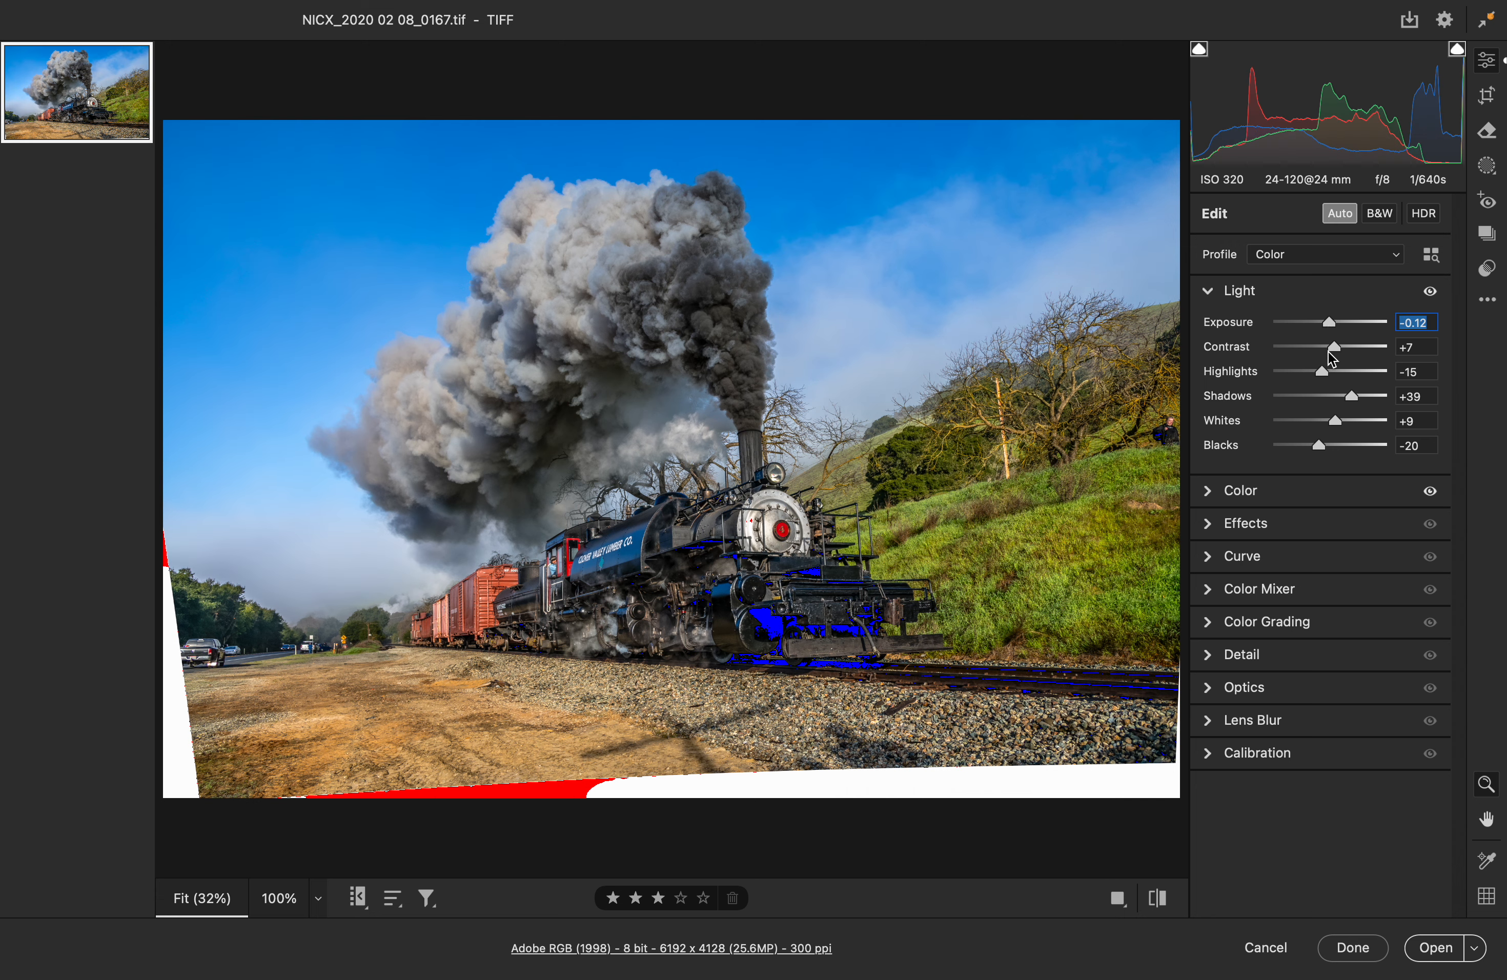
{"action": "mouse_move", "coordinate": [1332, 350]}
{"action": "left_mouse_down"}
{"action": "mouse_move", "coordinate": [1309, 354]}
{"action": "mouse_move", "coordinate": [1336, 351]}
{"action": "mouse_move", "coordinate": [1311, 374]}
{"action": "left_mouse_up"}
Step: Raise the black point of the point curve to Output 4 at Input 0
{"action": "left_click", "coordinate": [1241, 556]}
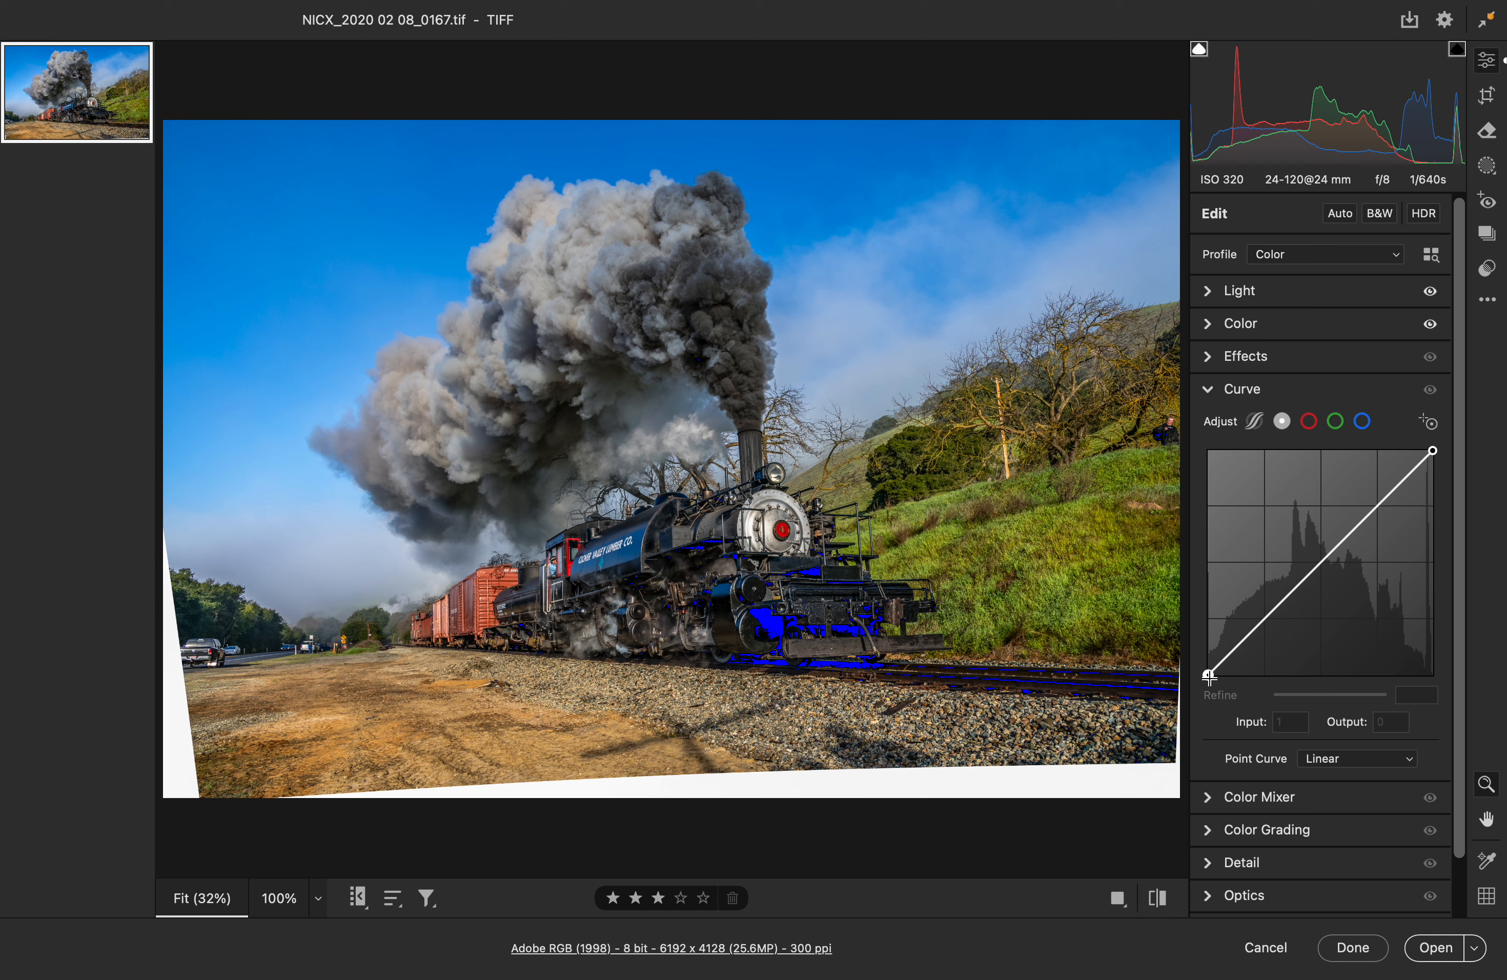
{"action": "left_click_drag", "start_coordinate": [1208, 675], "coordinate": [1208, 672]}
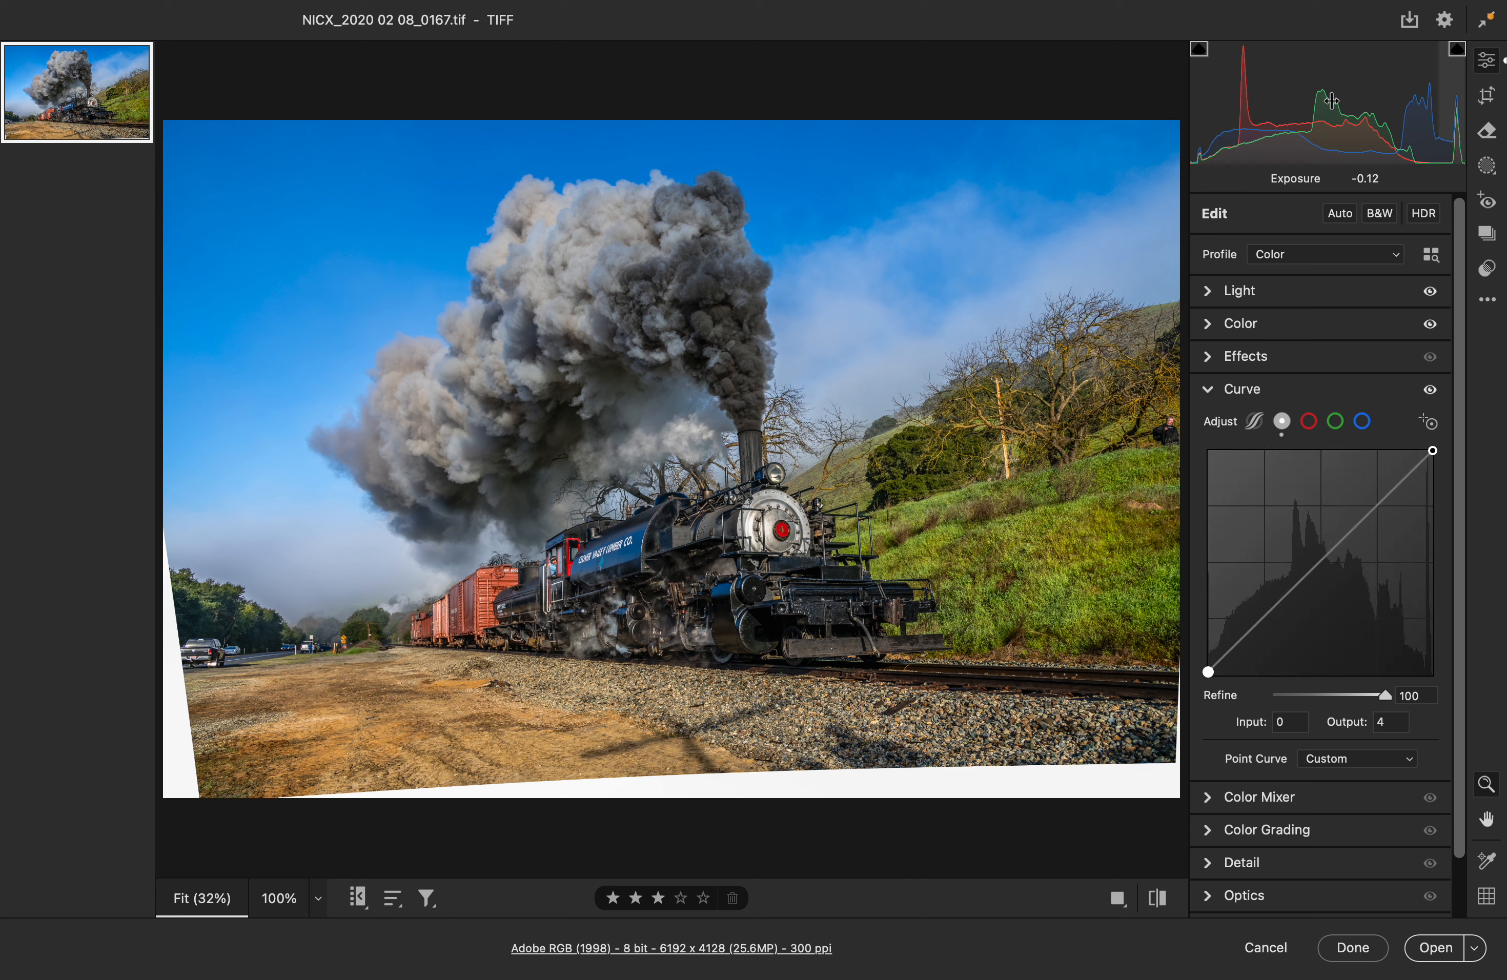
{"action": "left_click", "coordinate": [1209, 392]}
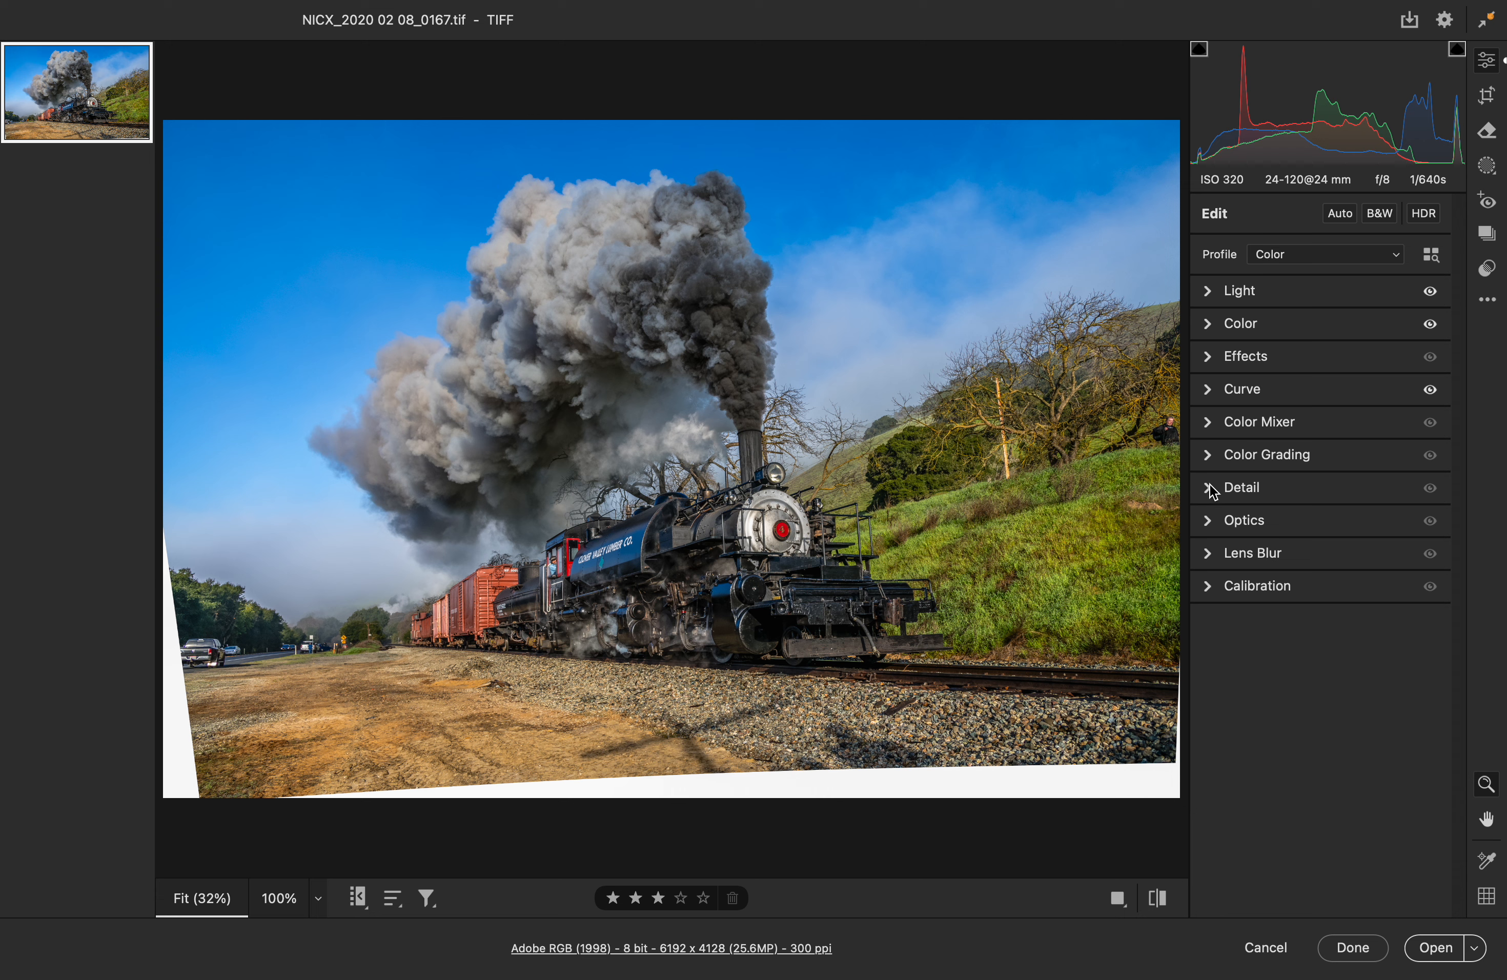
Step: Load the saved .xmp settings file from the Settings folder to apply its Texture, Clarity and Dehaze values
{"action": "left_click", "coordinate": [1210, 358]}
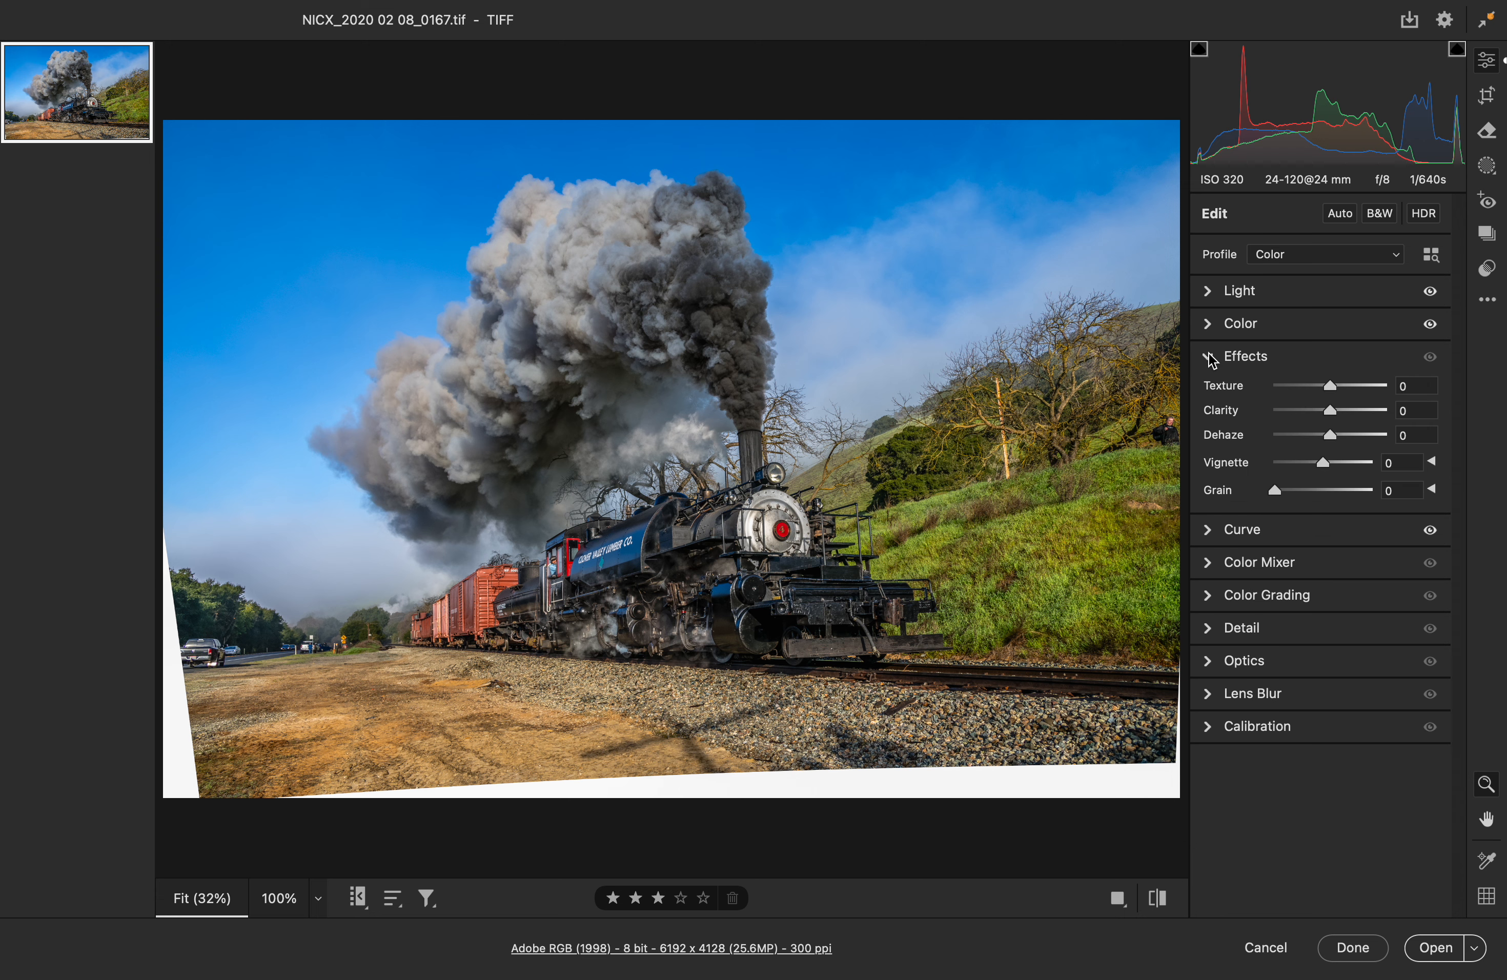
{"action": "left_click", "coordinate": [1489, 301]}
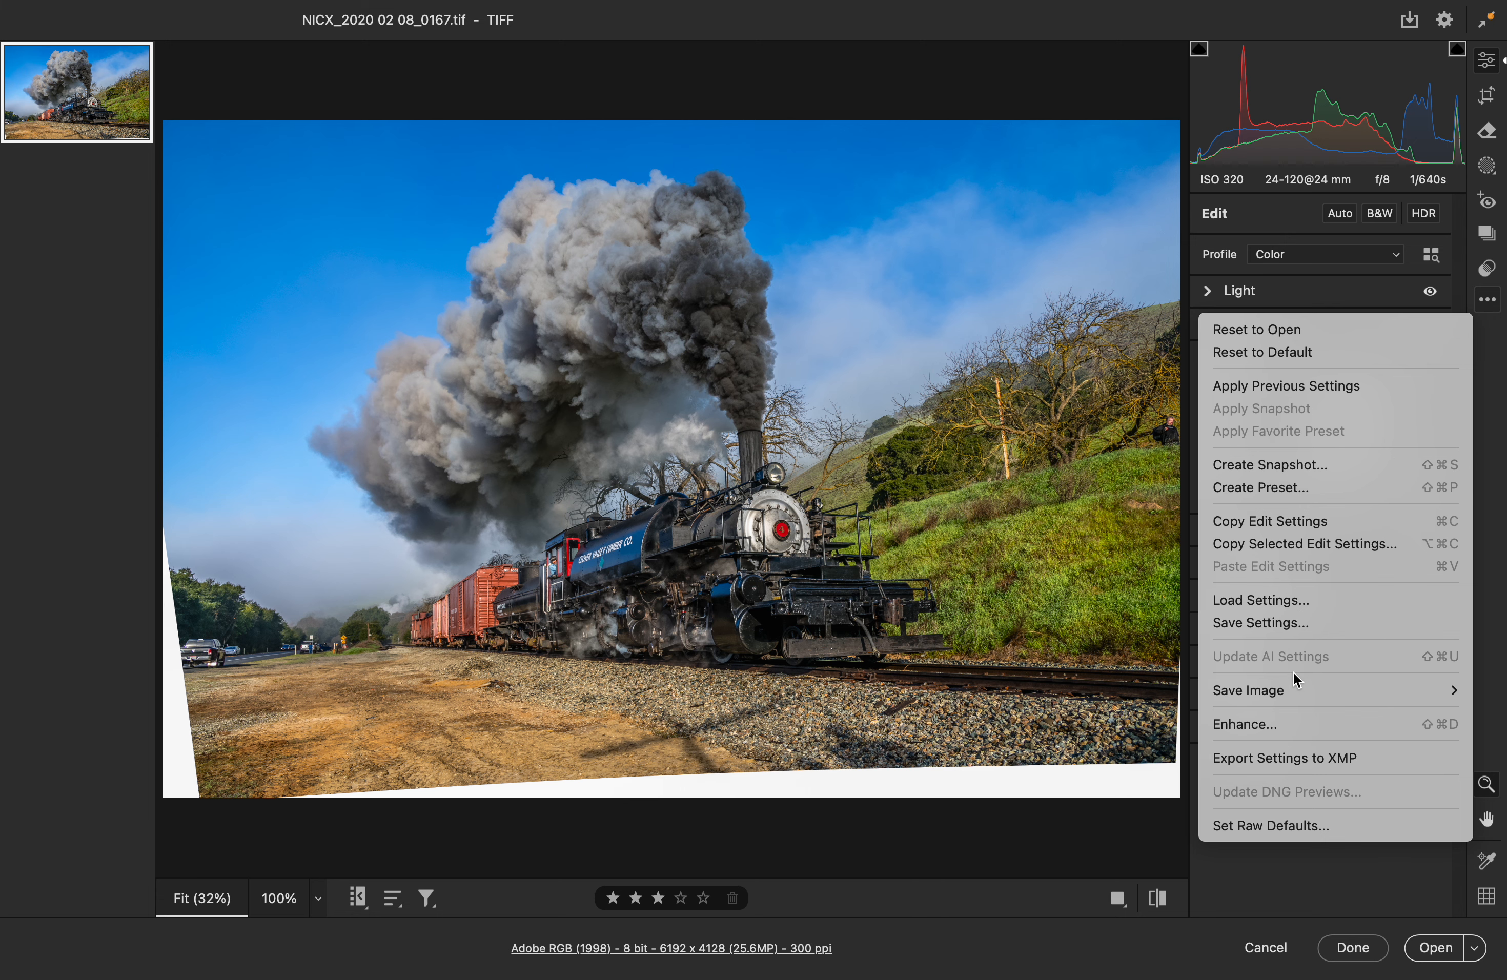
{"action": "left_click", "coordinate": [1281, 601]}
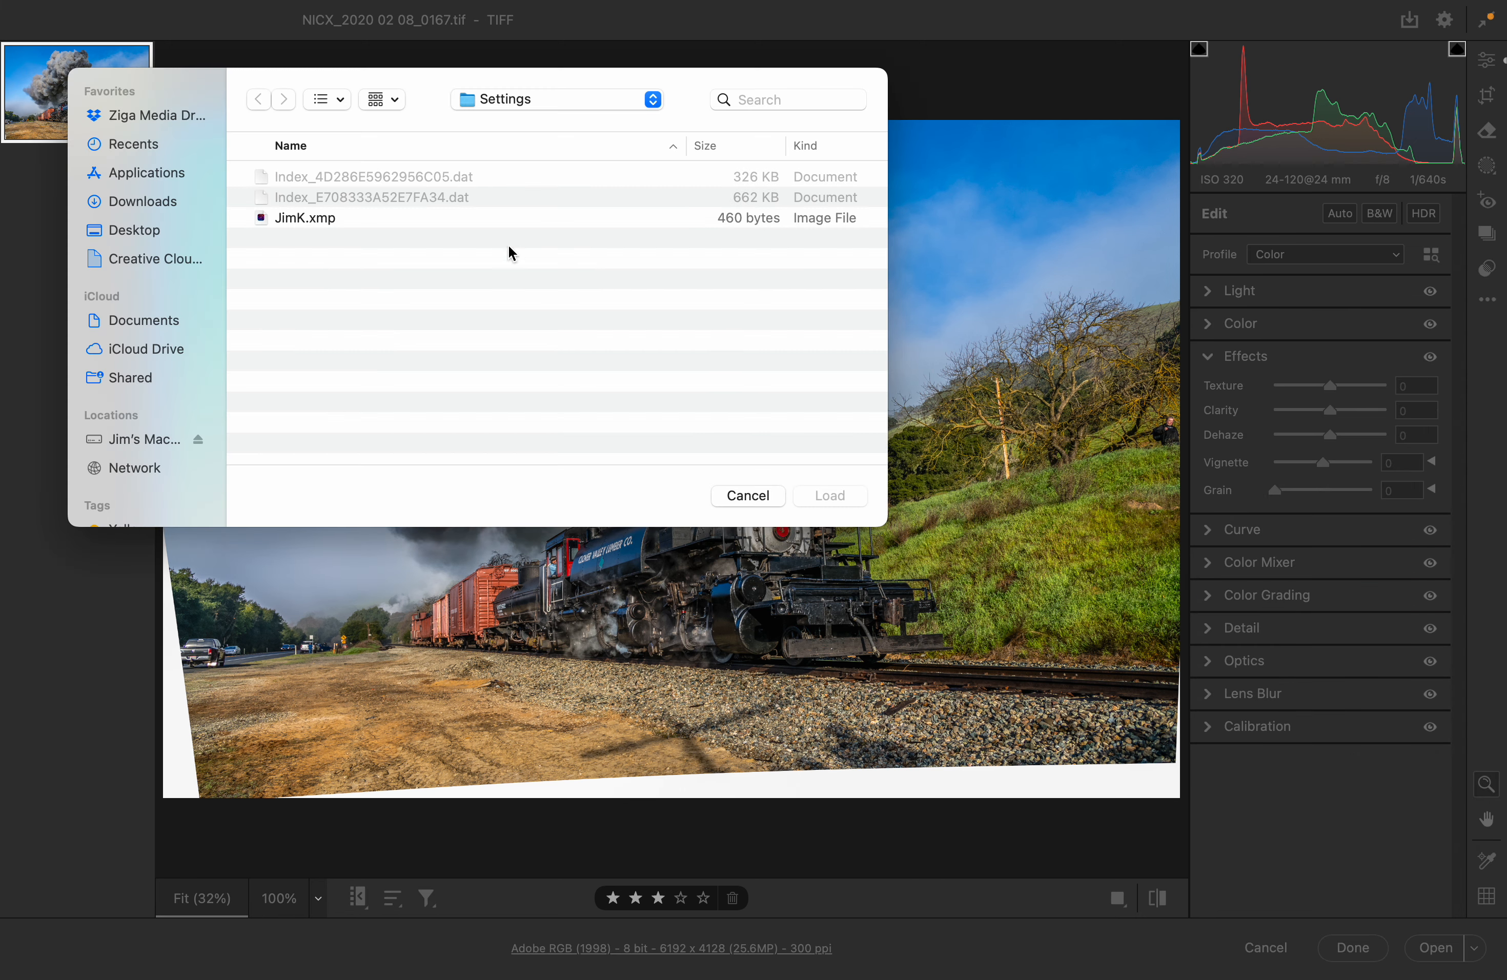
{"action": "left_click", "coordinate": [297, 218]}
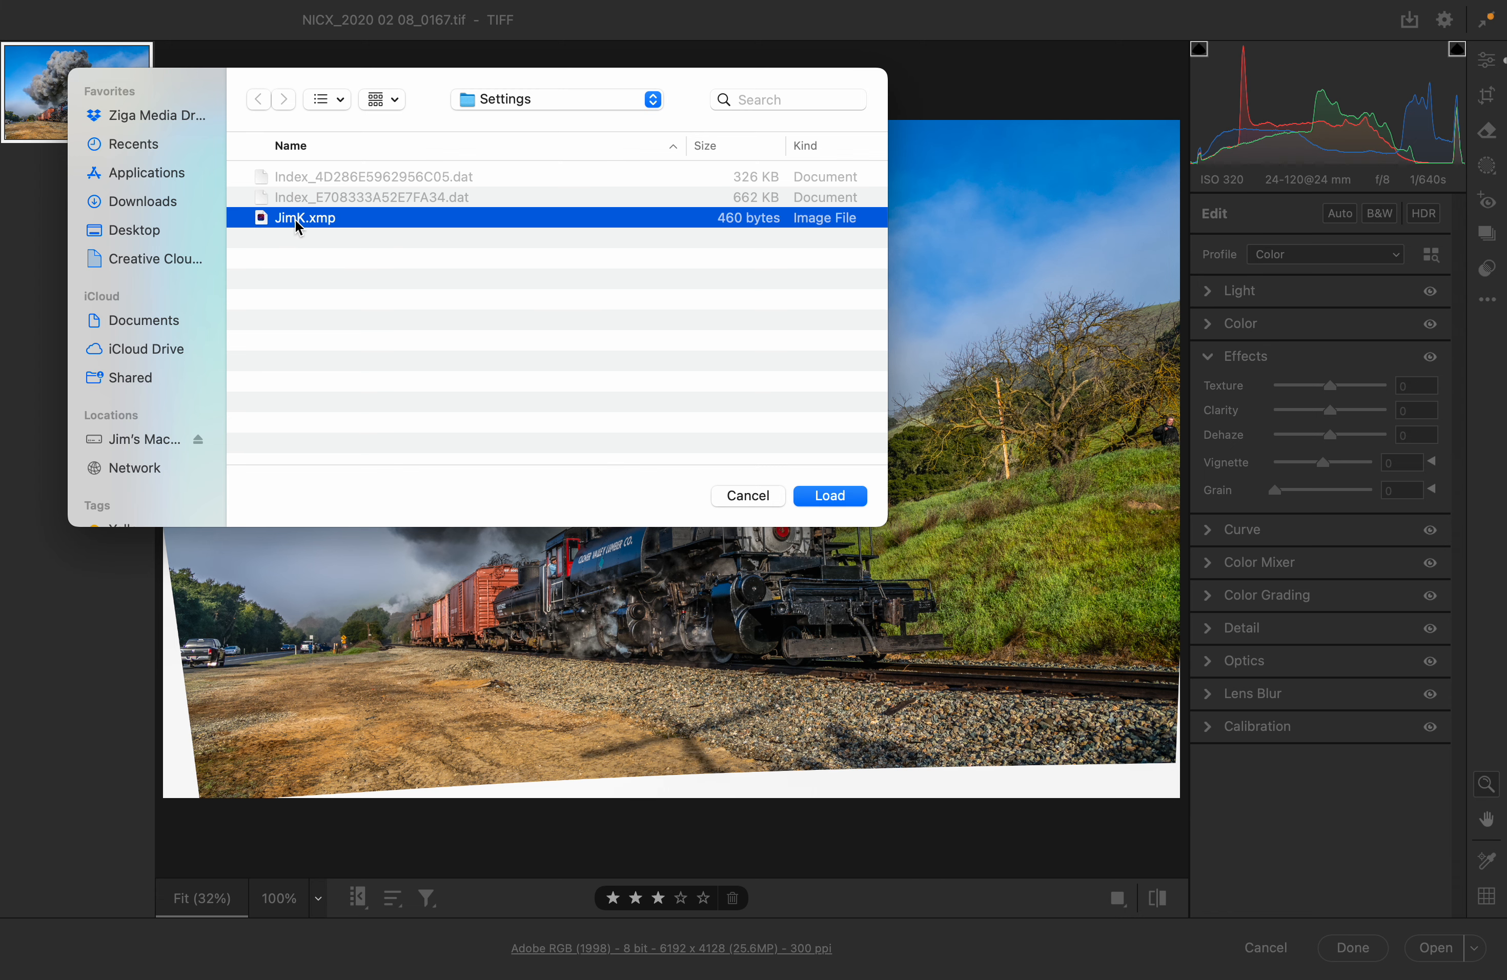
{"action": "left_click", "coordinate": [831, 496]}
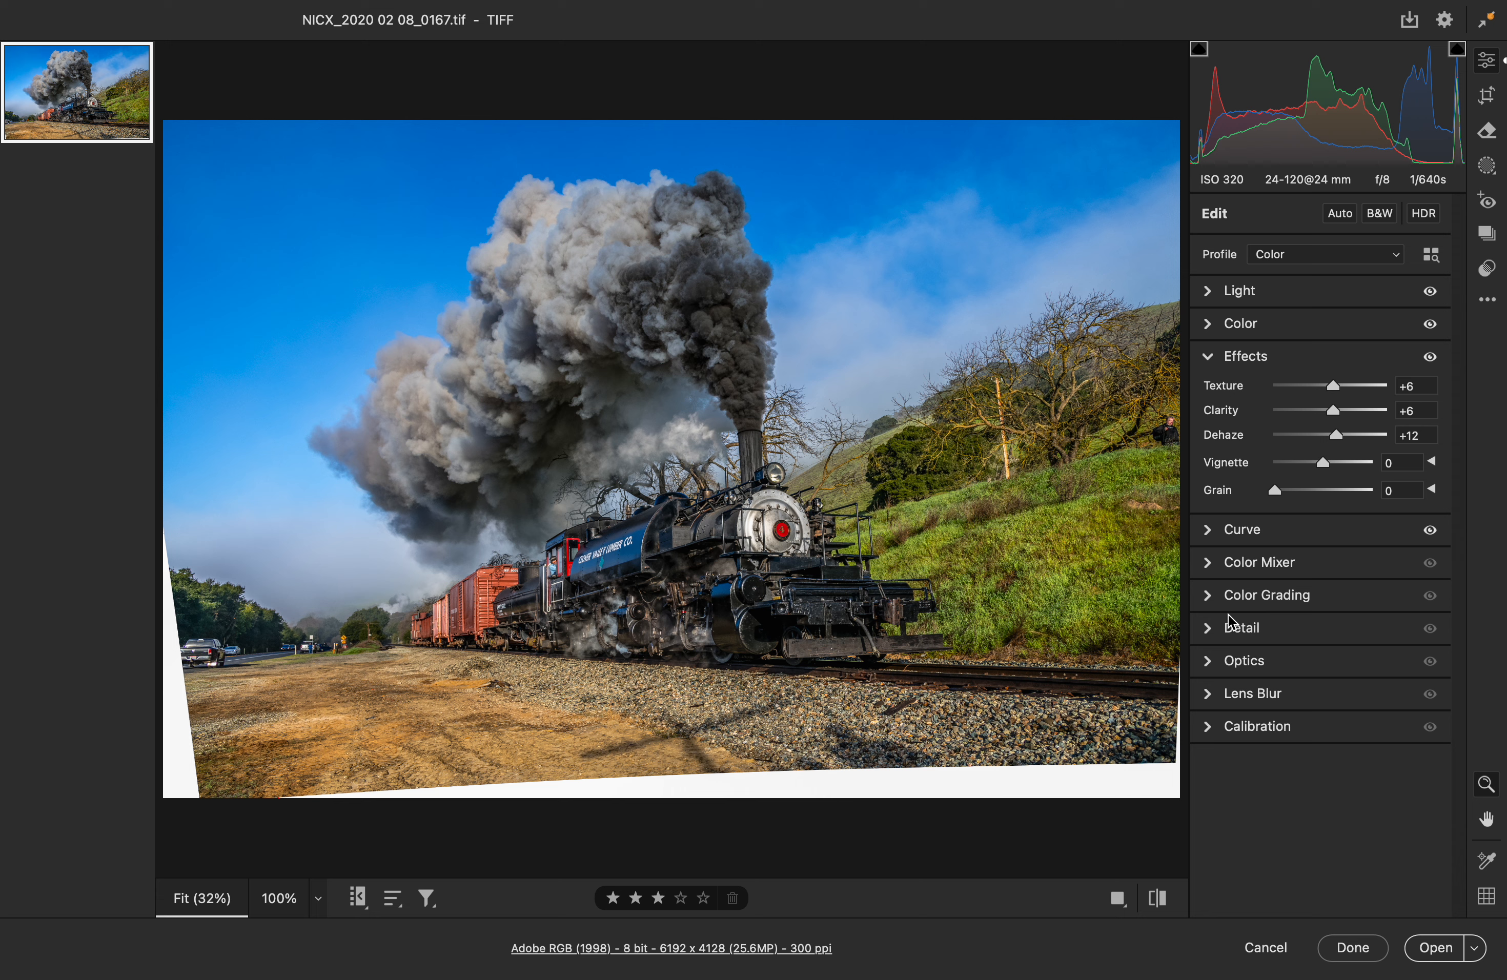
Step: Compare the photo before and after the edits, and examine the locomotive lettering, cab and freight cars at 200% for clipped highlights
{"action": "key", "text": "p"}
{"action": "key", "text": "p"}
{"action": "key", "text": "p"}
{"action": "key", "text": "p"}
{"action": "left_click", "coordinate": [812, 562]}
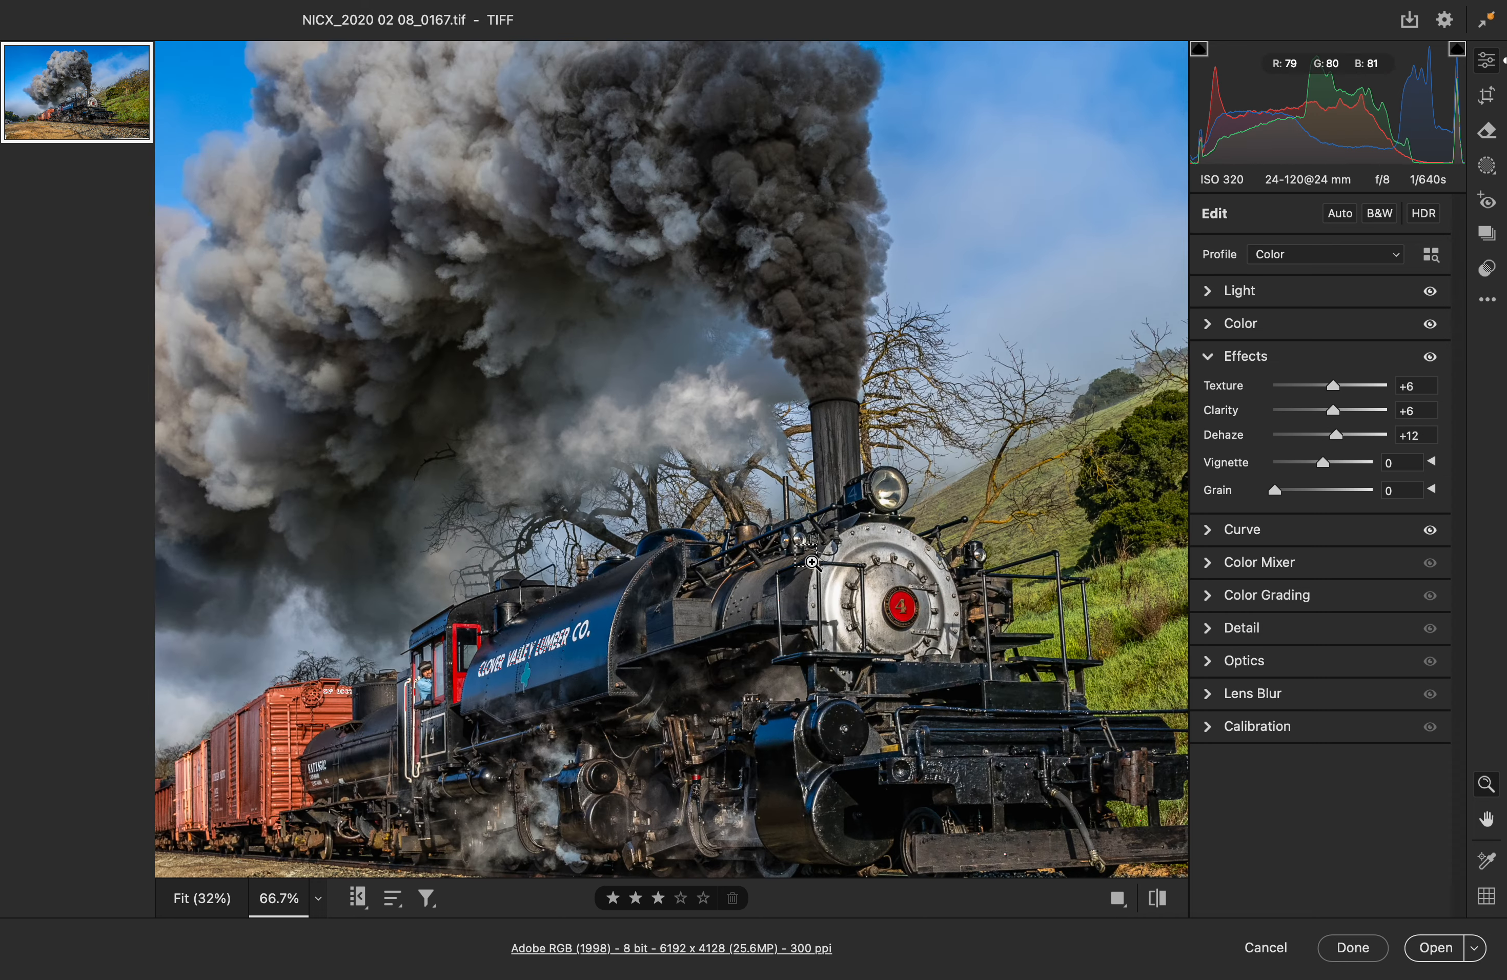
{"action": "left_click", "coordinate": [812, 562]}
{"action": "key", "text": "super+equal"}
{"action": "left_click_drag", "start_coordinate": [356, 789], "coordinate": [930, 237]}
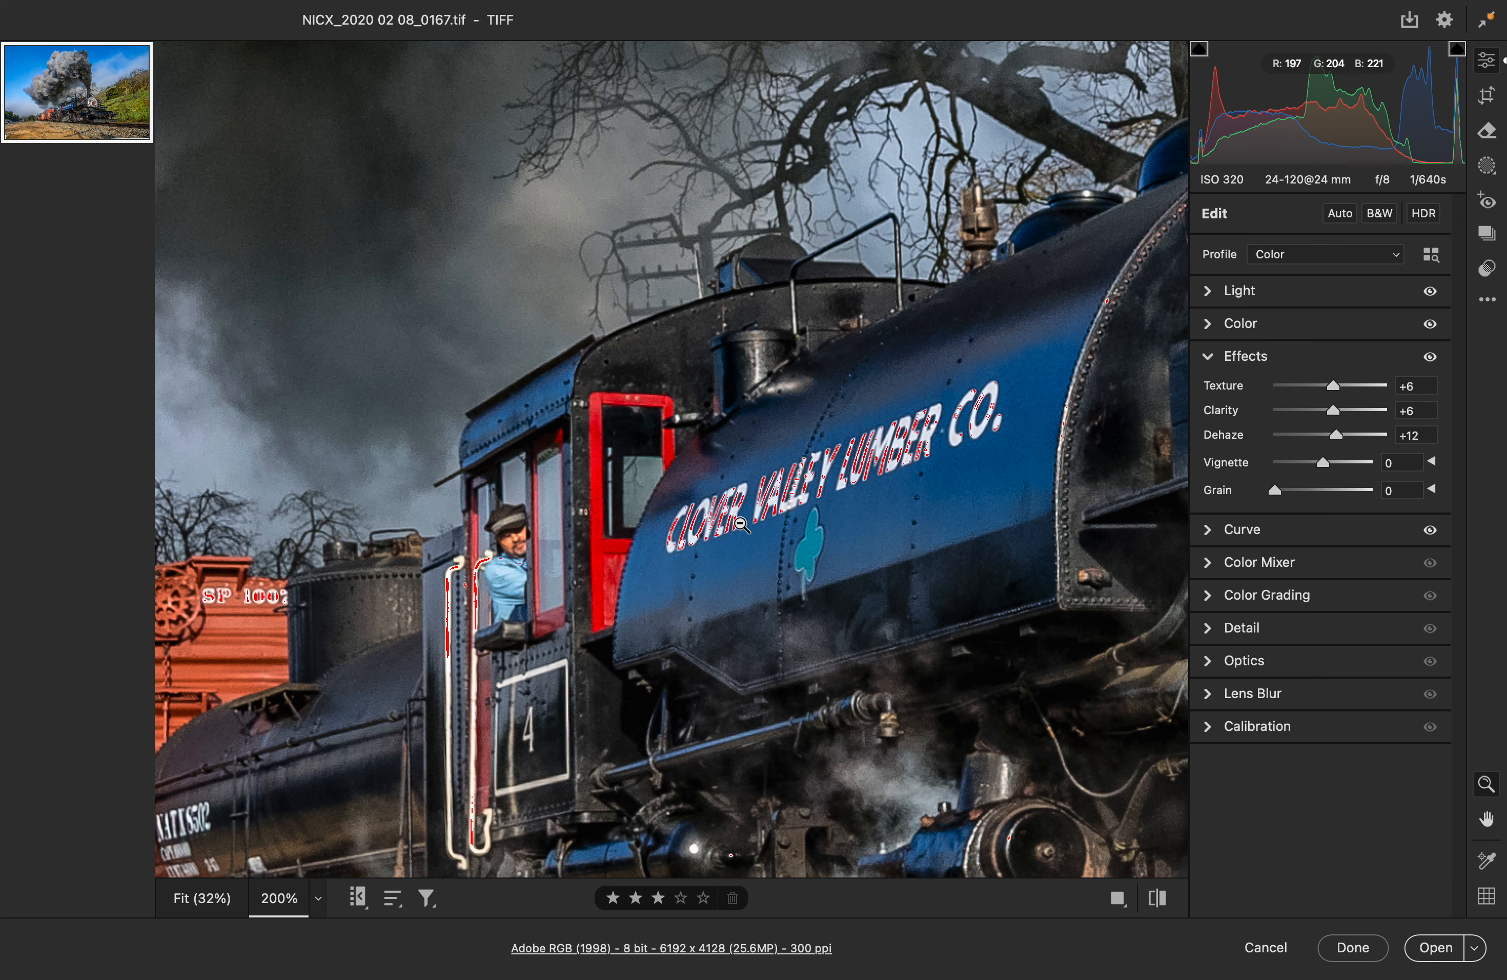
{"action": "left_click_drag", "start_coordinate": [456, 612], "coordinate": [860, 385]}
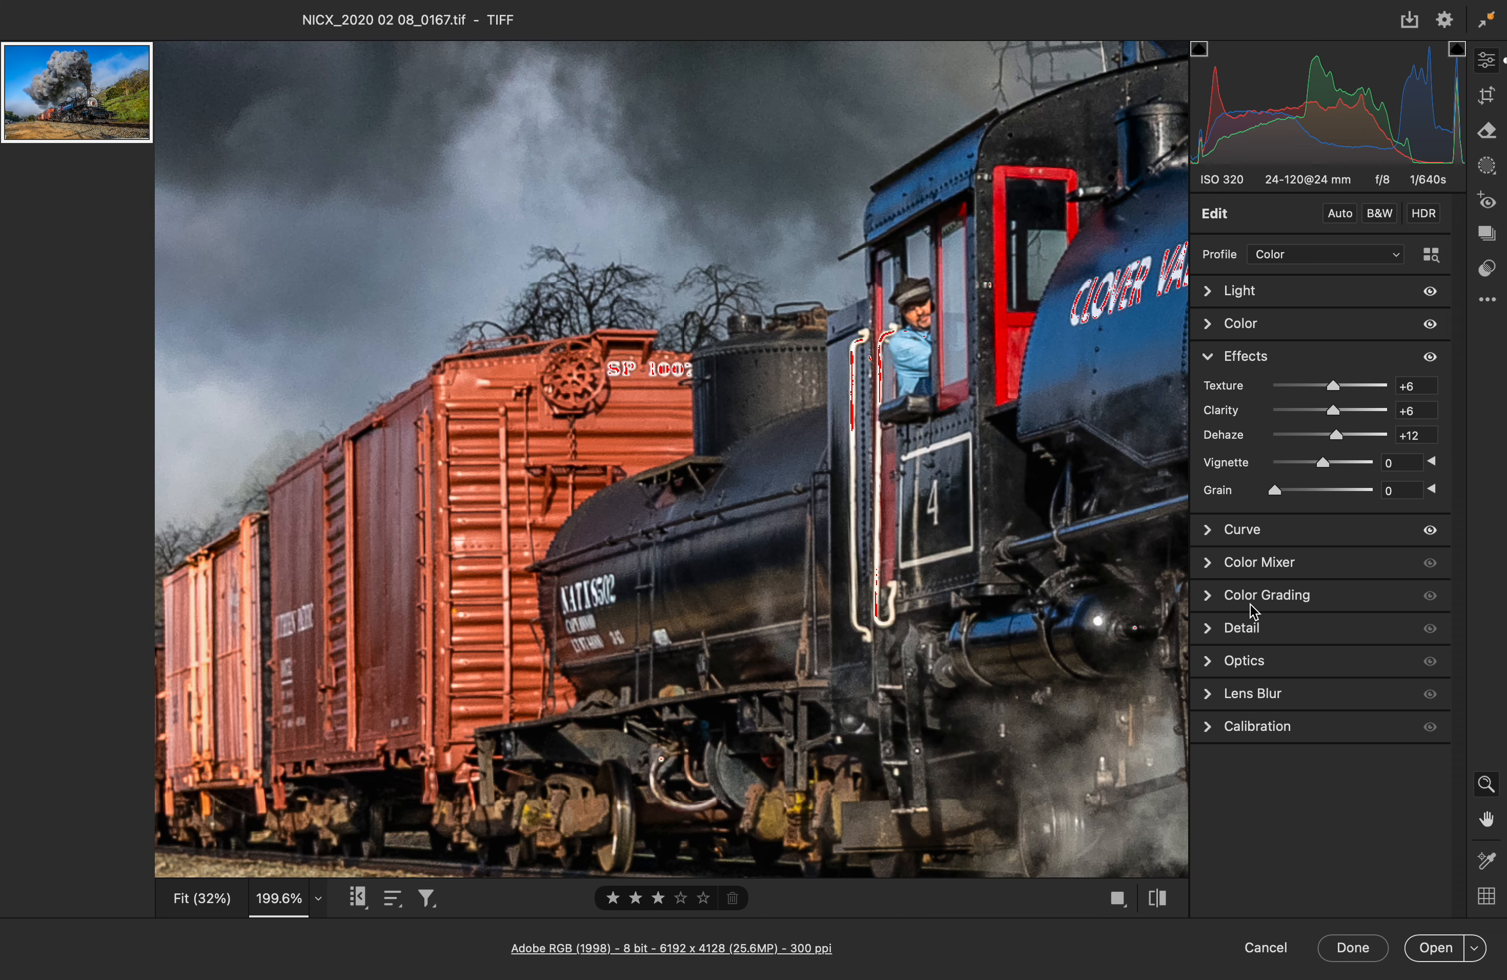
Step: Lower the white point of the point curve to Output 253 at Input 255
{"action": "left_click", "coordinate": [1212, 531]}
{"action": "left_click", "coordinate": [1433, 450]}
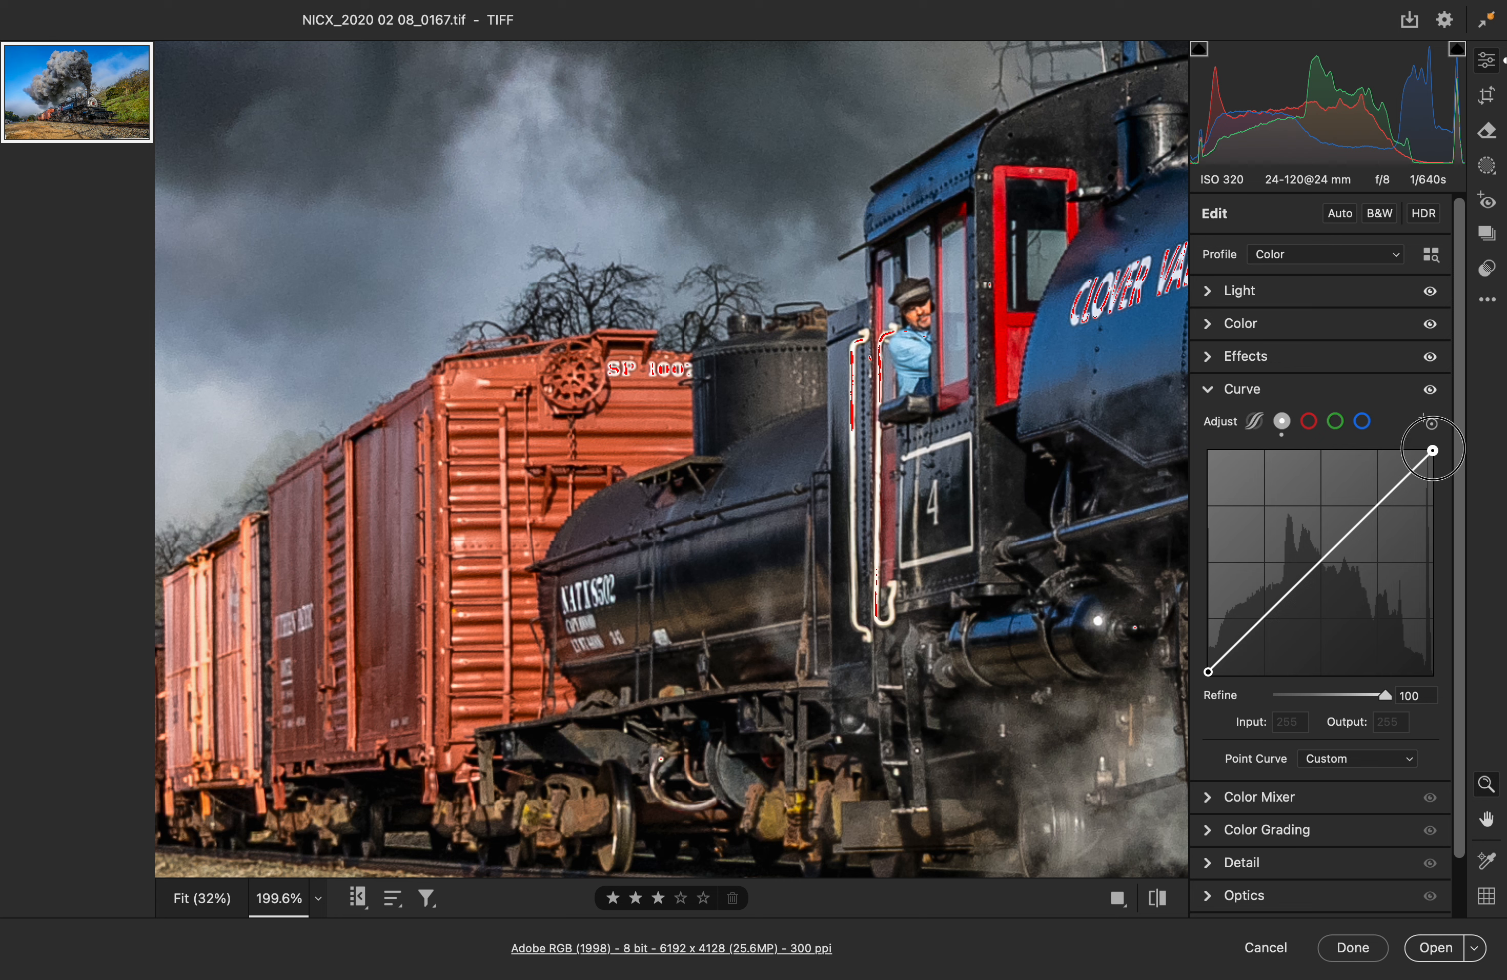
{"action": "left_click_drag", "start_coordinate": [1433, 450], "coordinate": [1433, 452]}
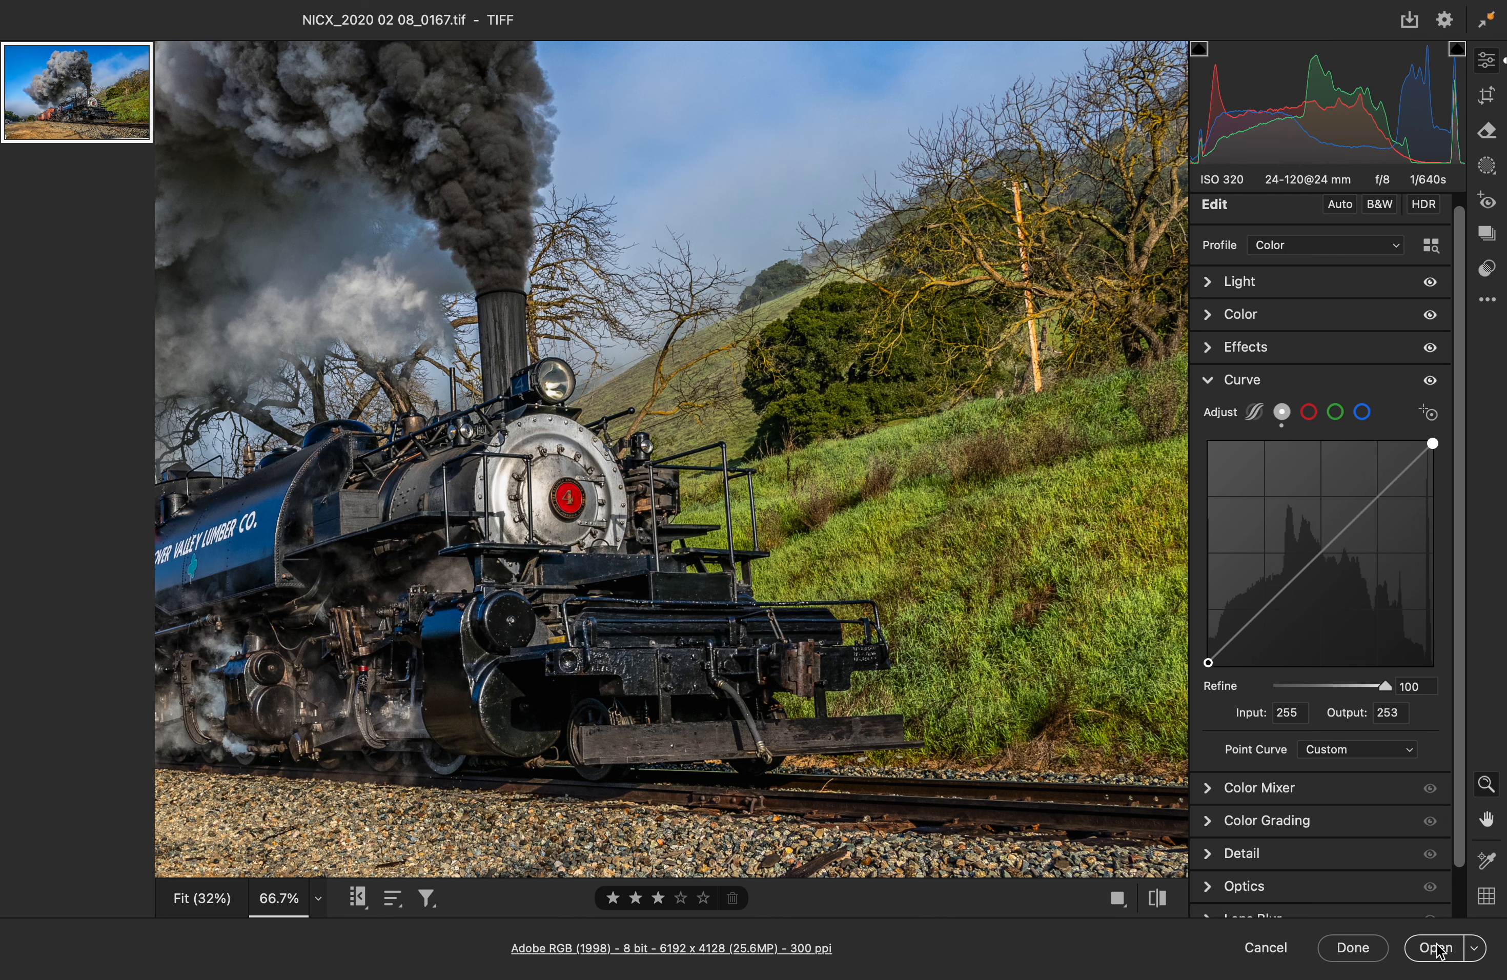
Step: Open the adjusted image in Photoshop and delete the Shadows/Highlights 2 action from the Default Actions set
{"action": "left_click", "coordinate": [1438, 948]}
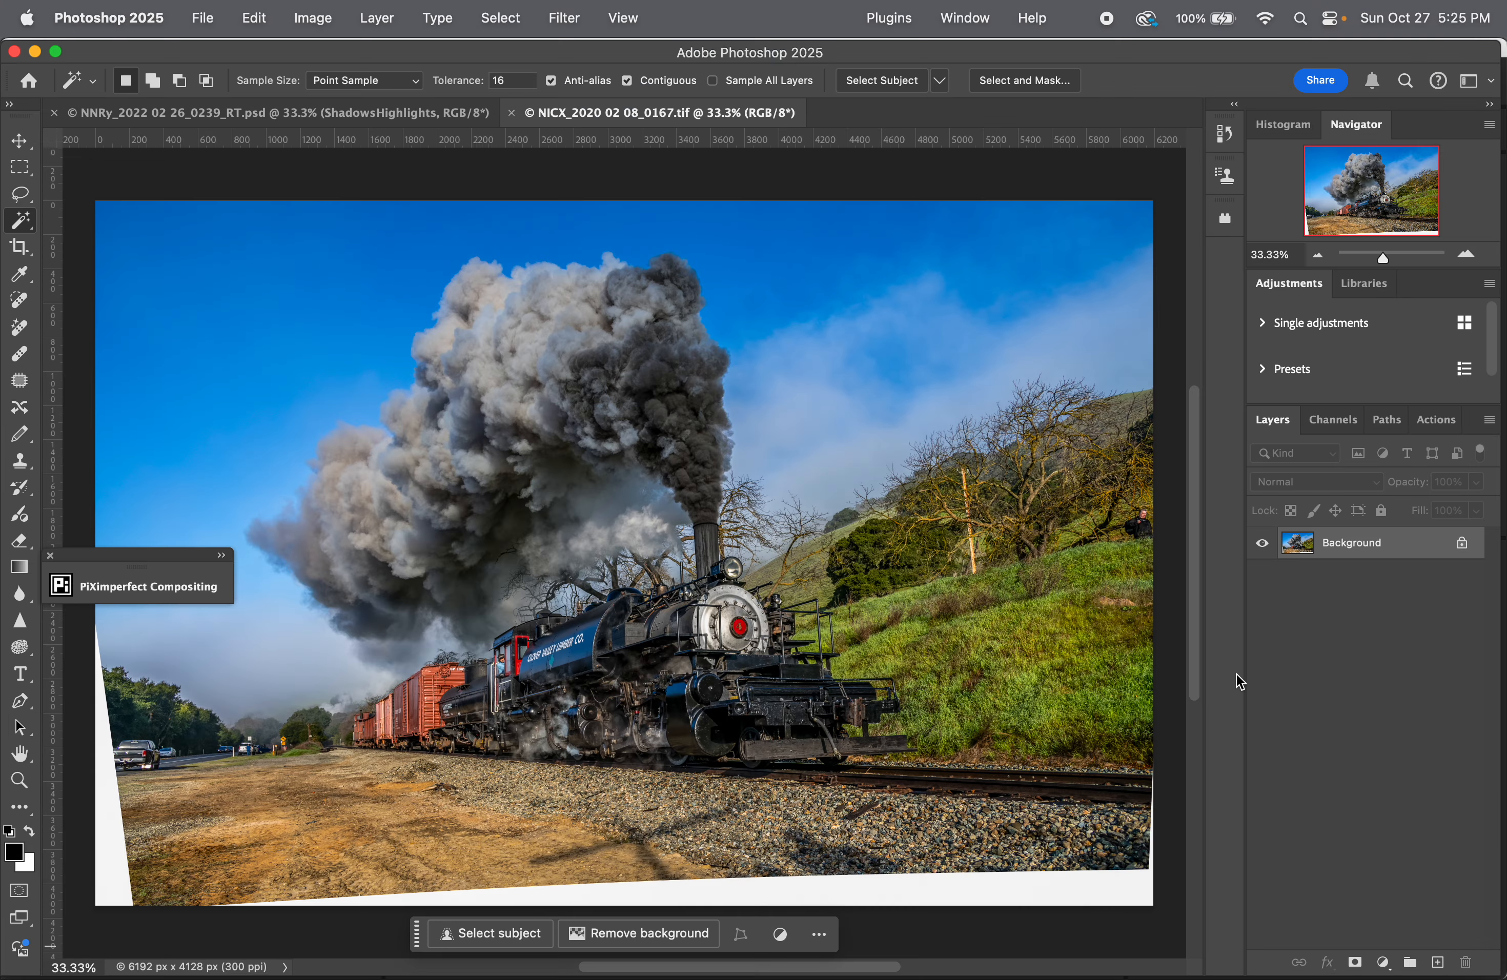
{"action": "left_click", "coordinate": [1434, 419]}
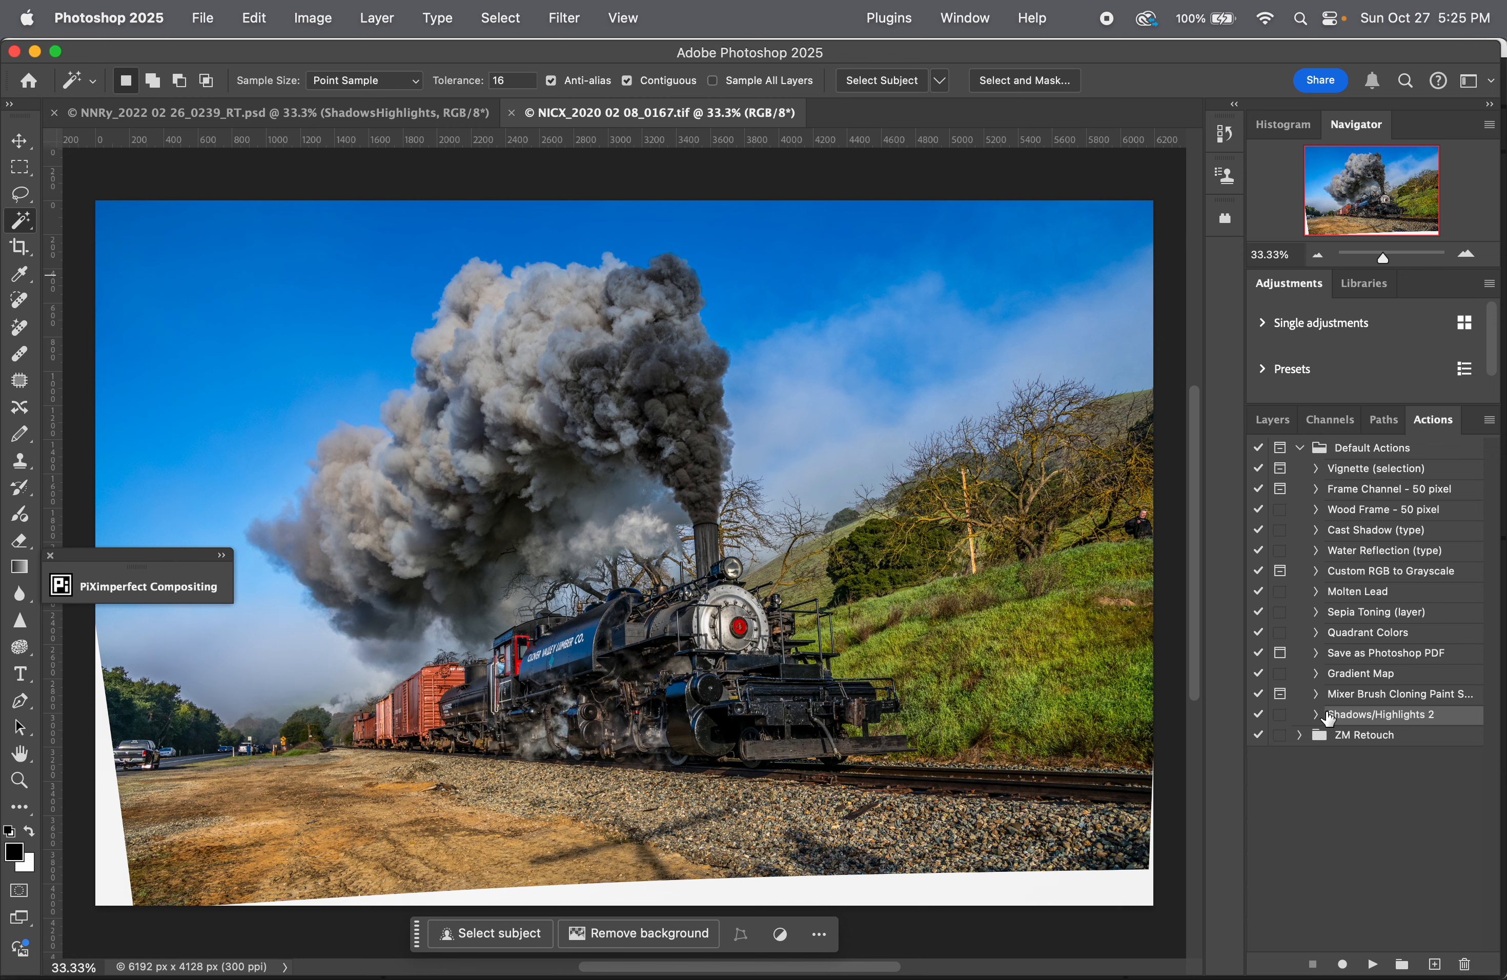
{"action": "mouse_move", "coordinate": [1331, 716]}
{"action": "left_mouse_down"}
{"action": "mouse_move", "coordinate": [1447, 872]}
{"action": "mouse_move", "coordinate": [1463, 963]}
{"action": "left_mouse_up"}
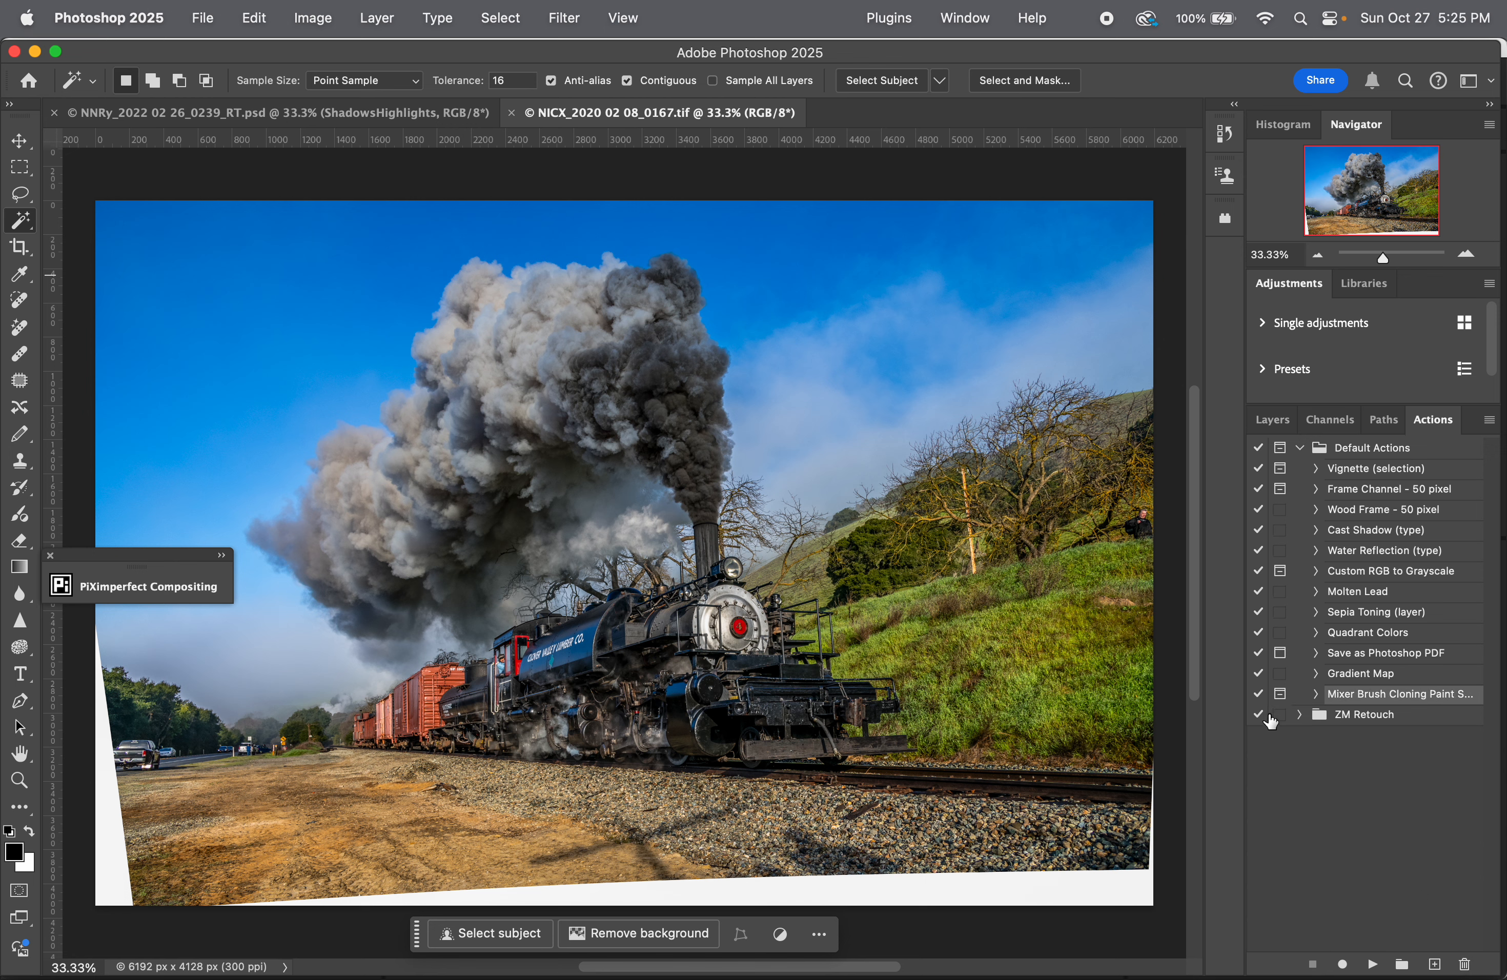
Step: Run the Shadow/Highlight Smart Filter action from the ZM Retouch set on the train image
{"action": "left_click", "coordinate": [1300, 714]}
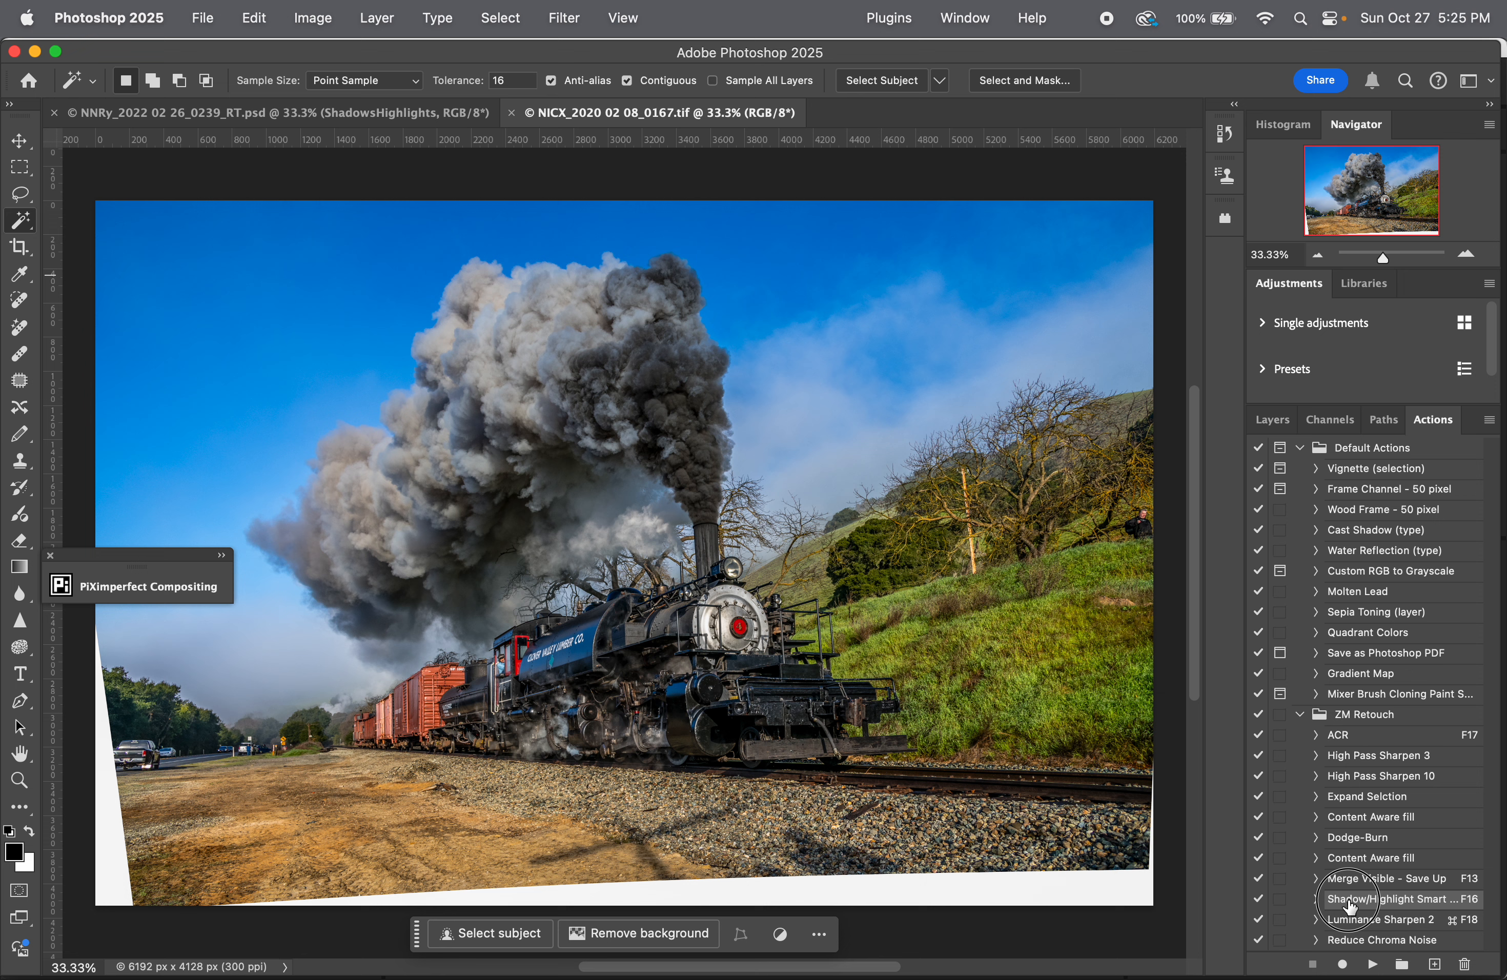
{"action": "double_click", "coordinate": [1388, 899]}
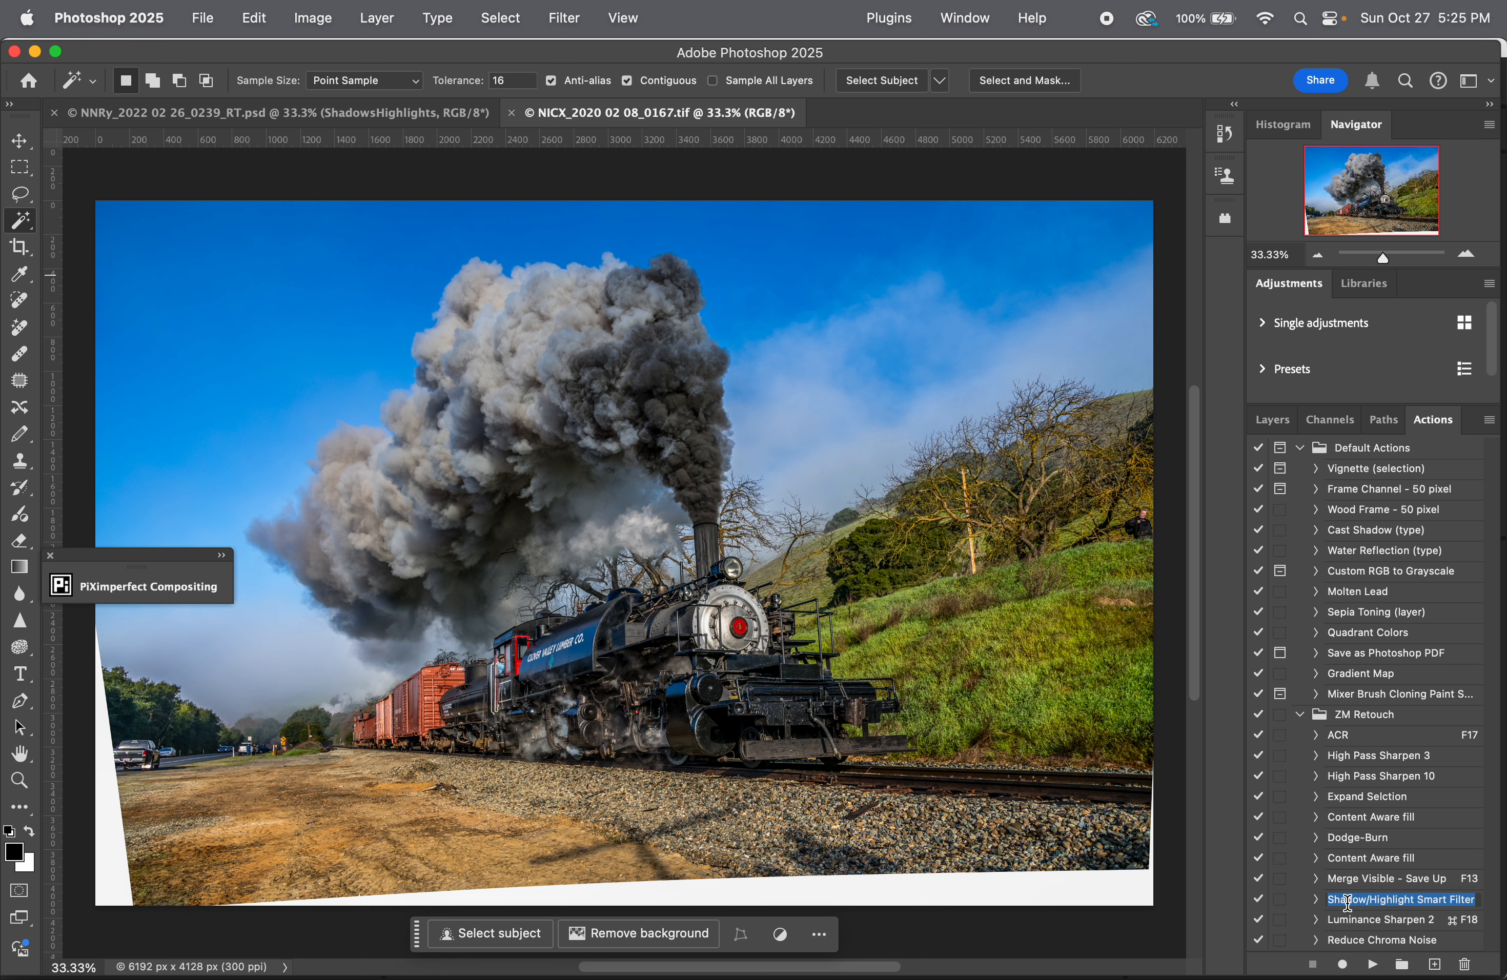
{"action": "left_click", "coordinate": [1375, 967]}
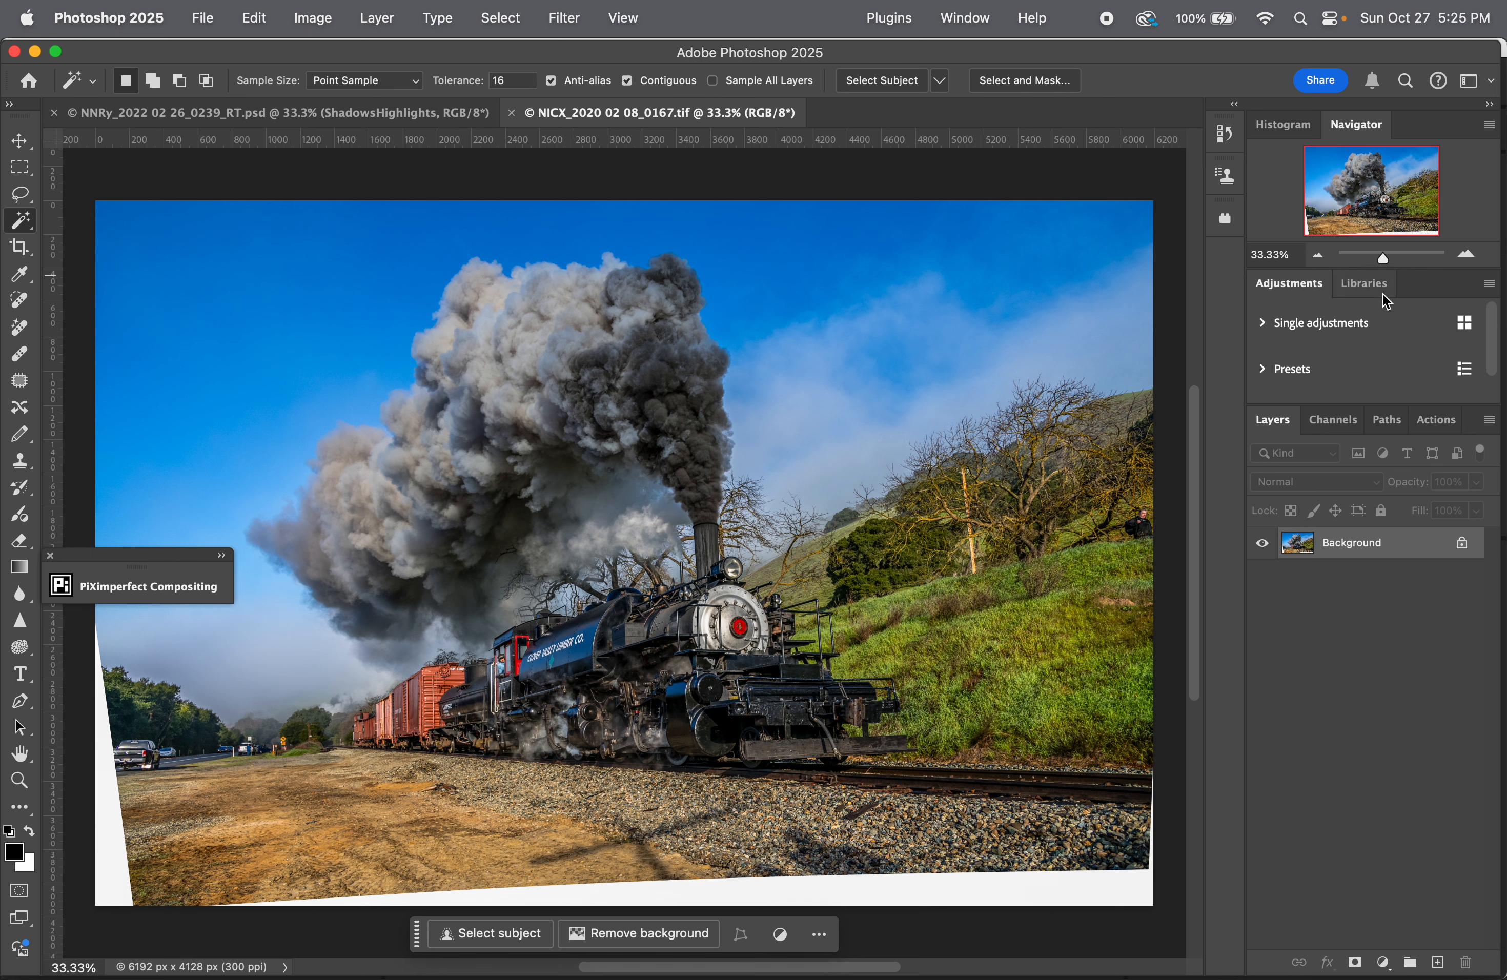
{"action": "left_click", "coordinate": [1440, 423]}
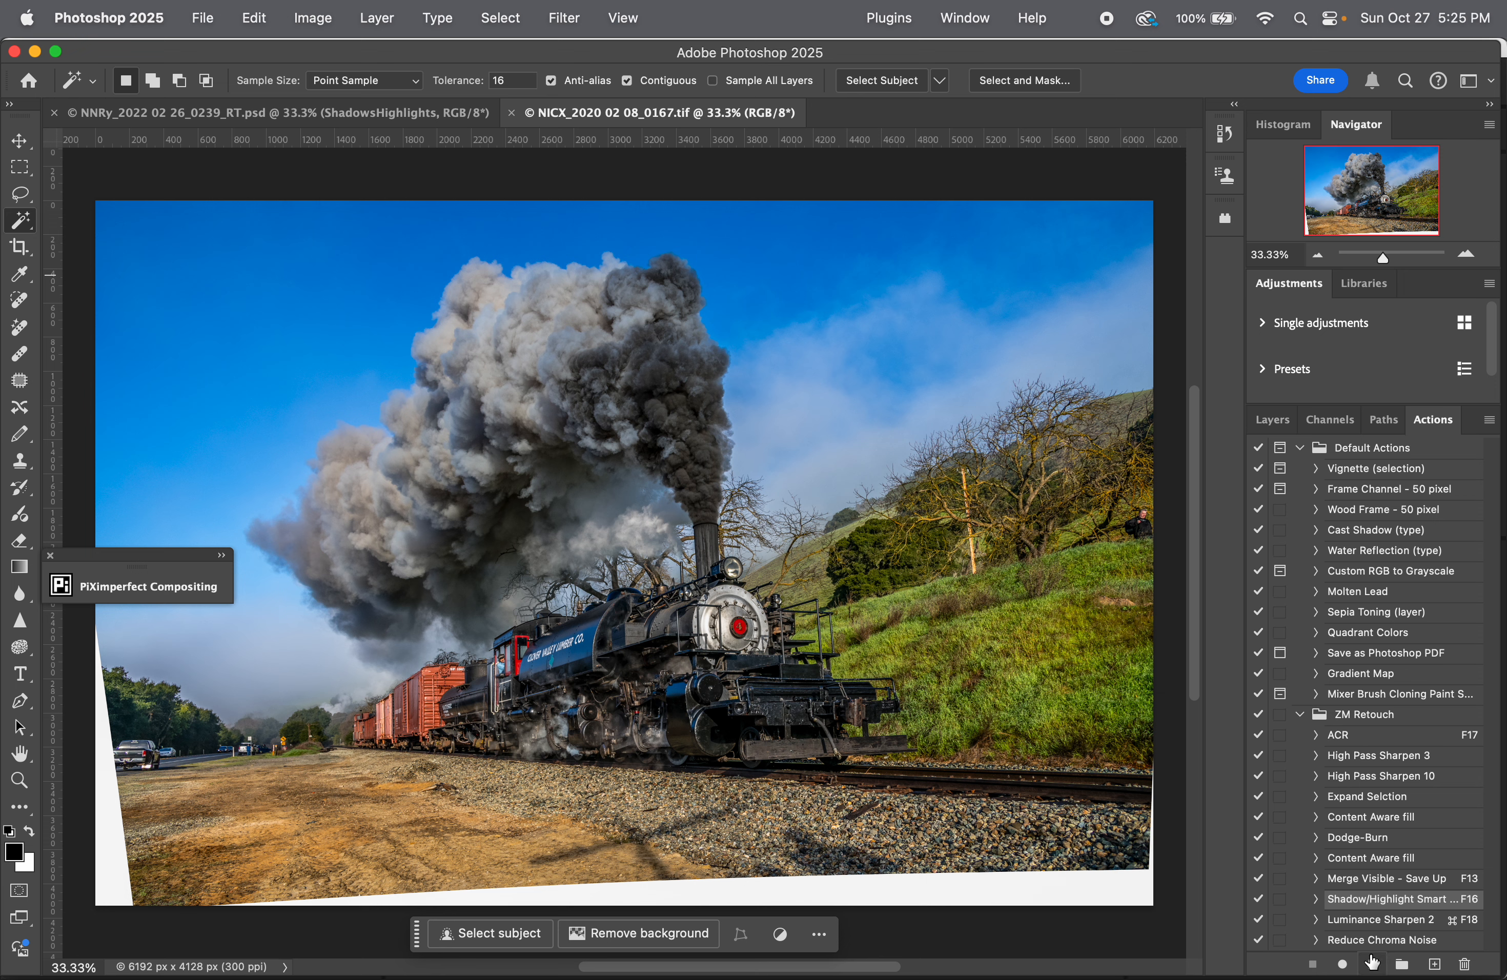
{"action": "left_click", "coordinate": [1374, 965]}
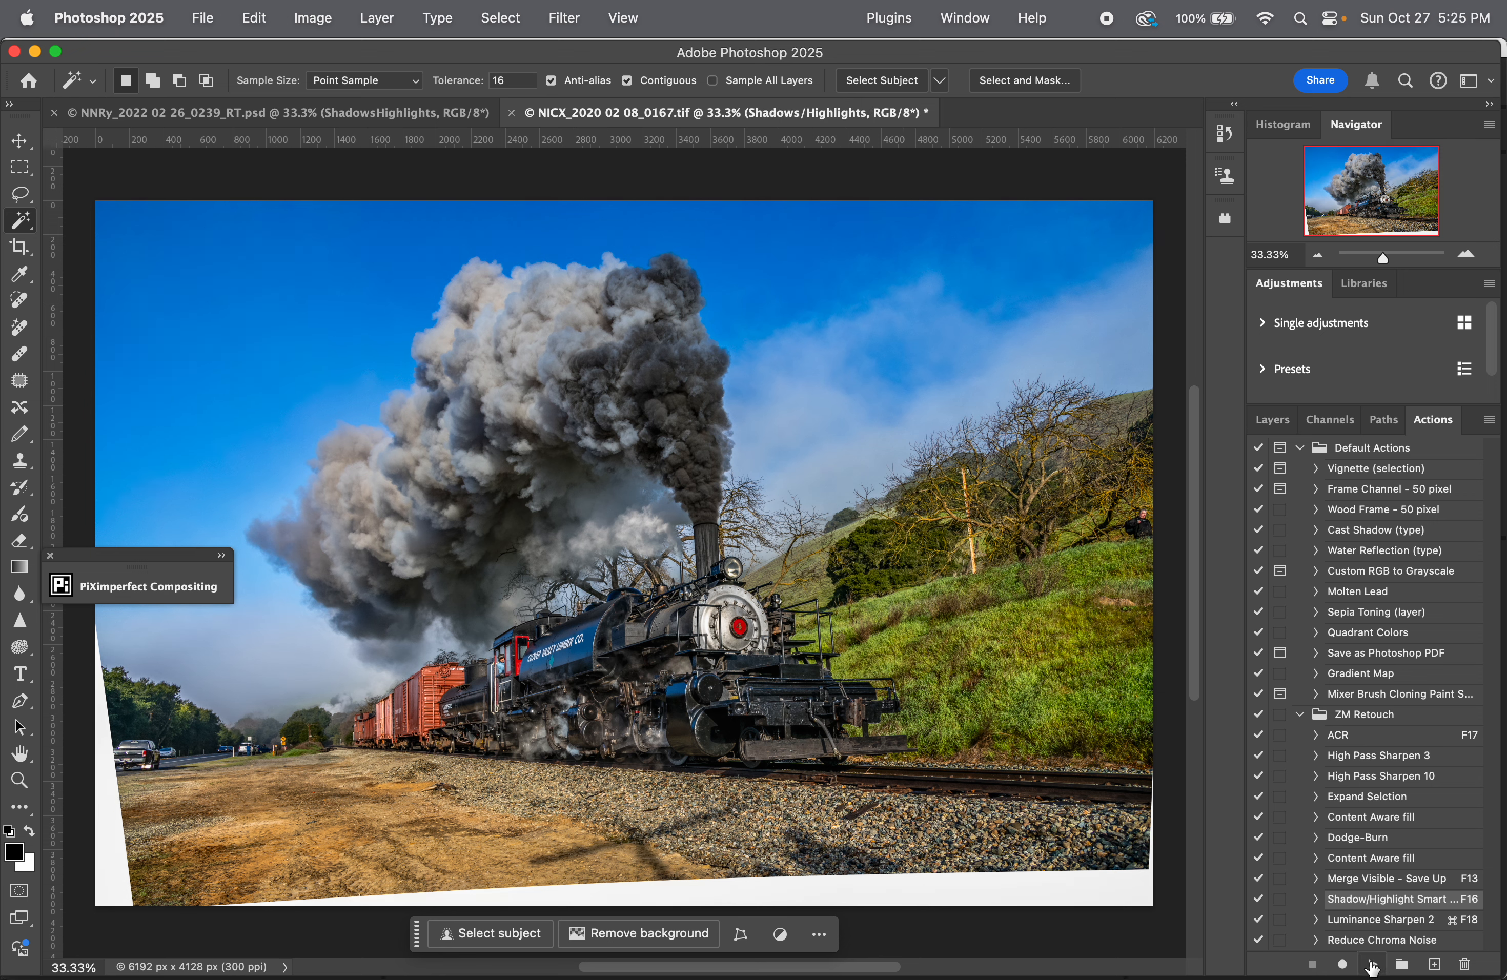
Step: Compare the locomotive at 100% with the Shadows/Highlights layer hidden and shown, and review the smart filter's settings
{"action": "left_click", "coordinate": [1284, 423]}
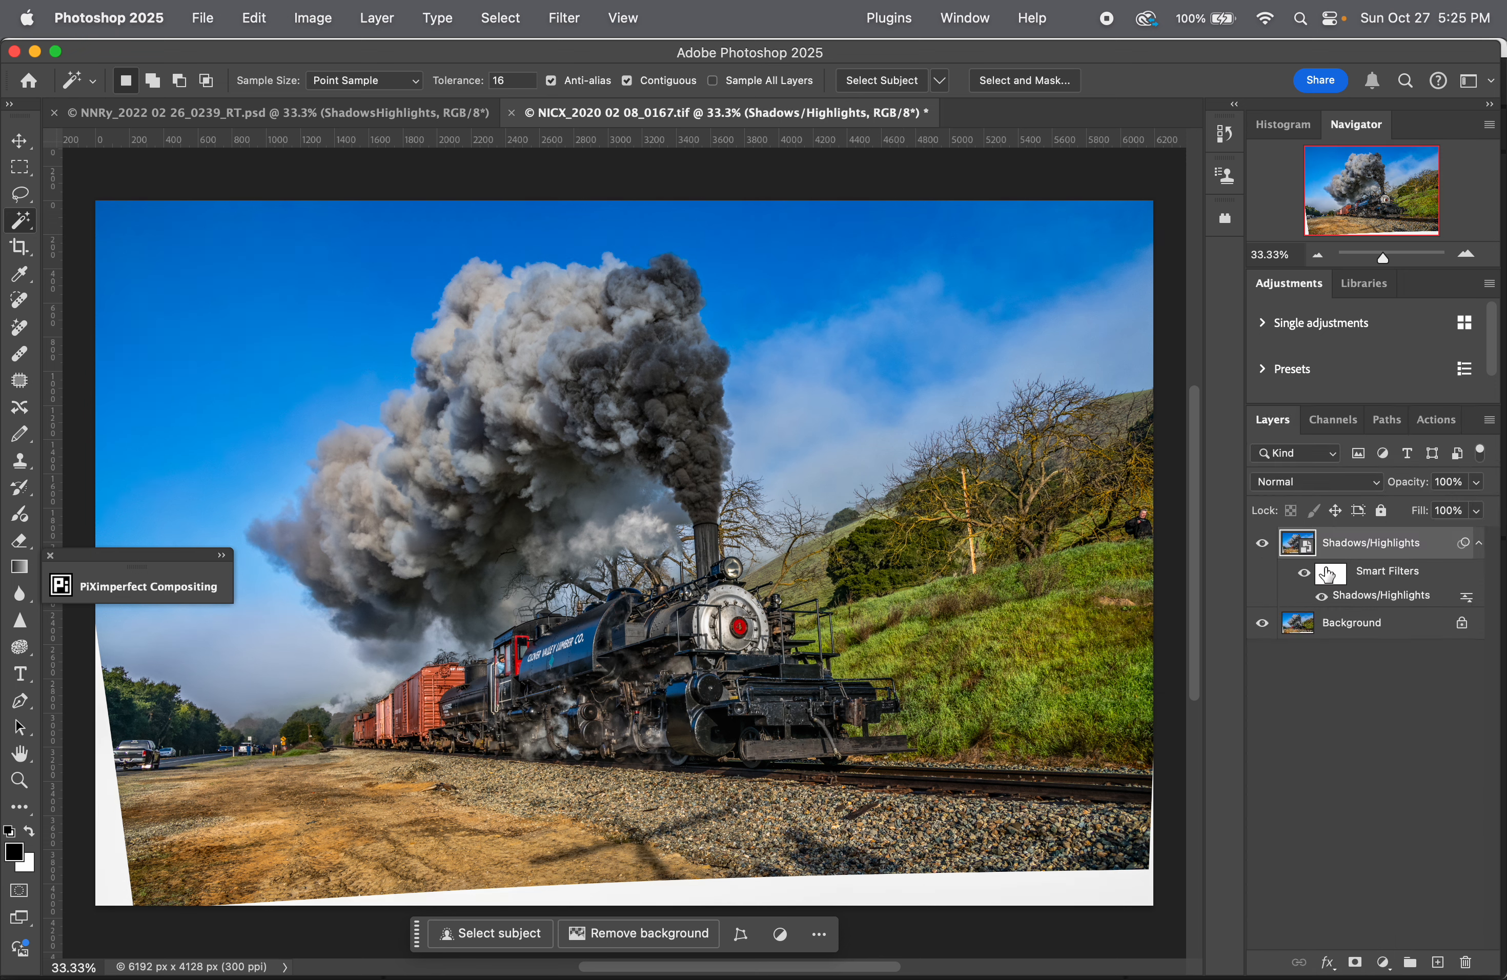
{"action": "key", "text": "super+1"}
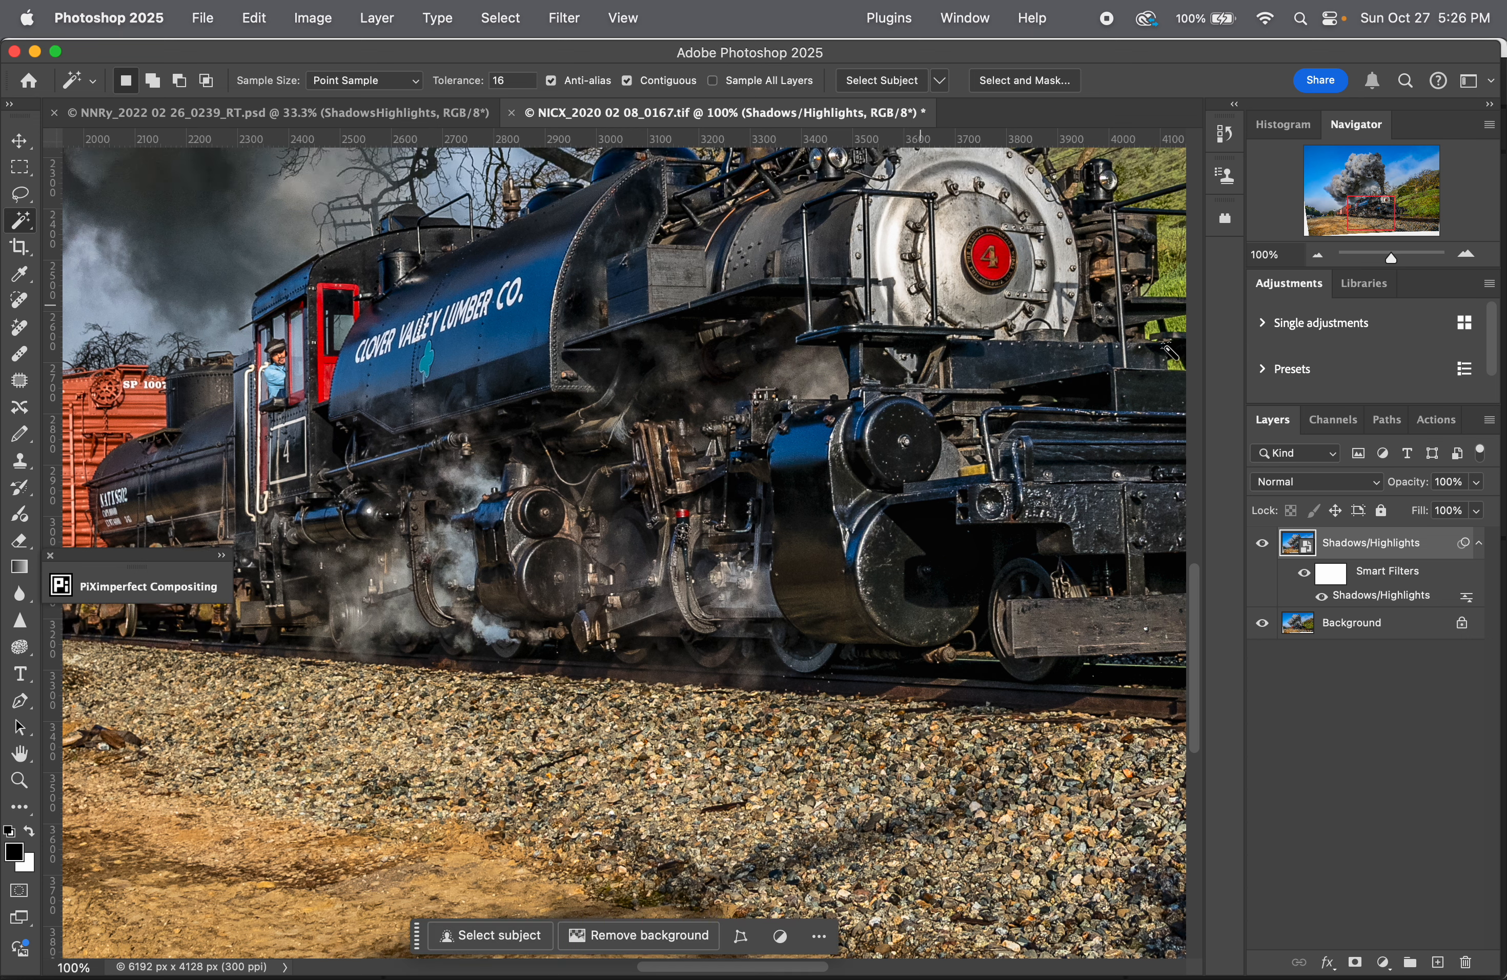
{"action": "left_click", "coordinate": [1260, 544]}
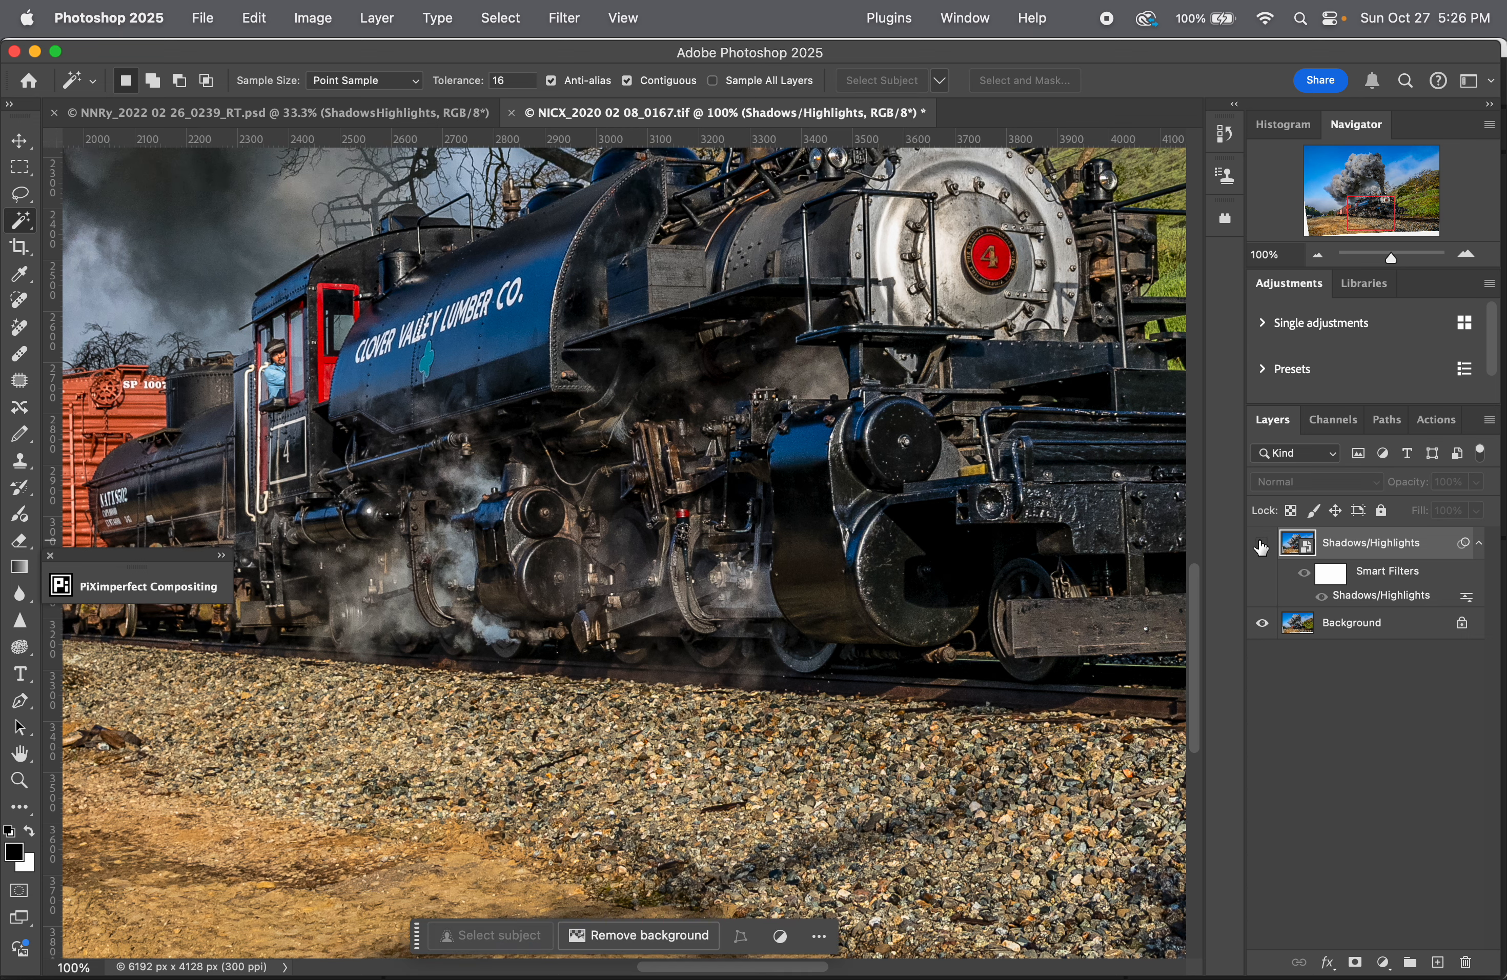
{"action": "left_click", "coordinate": [1261, 544]}
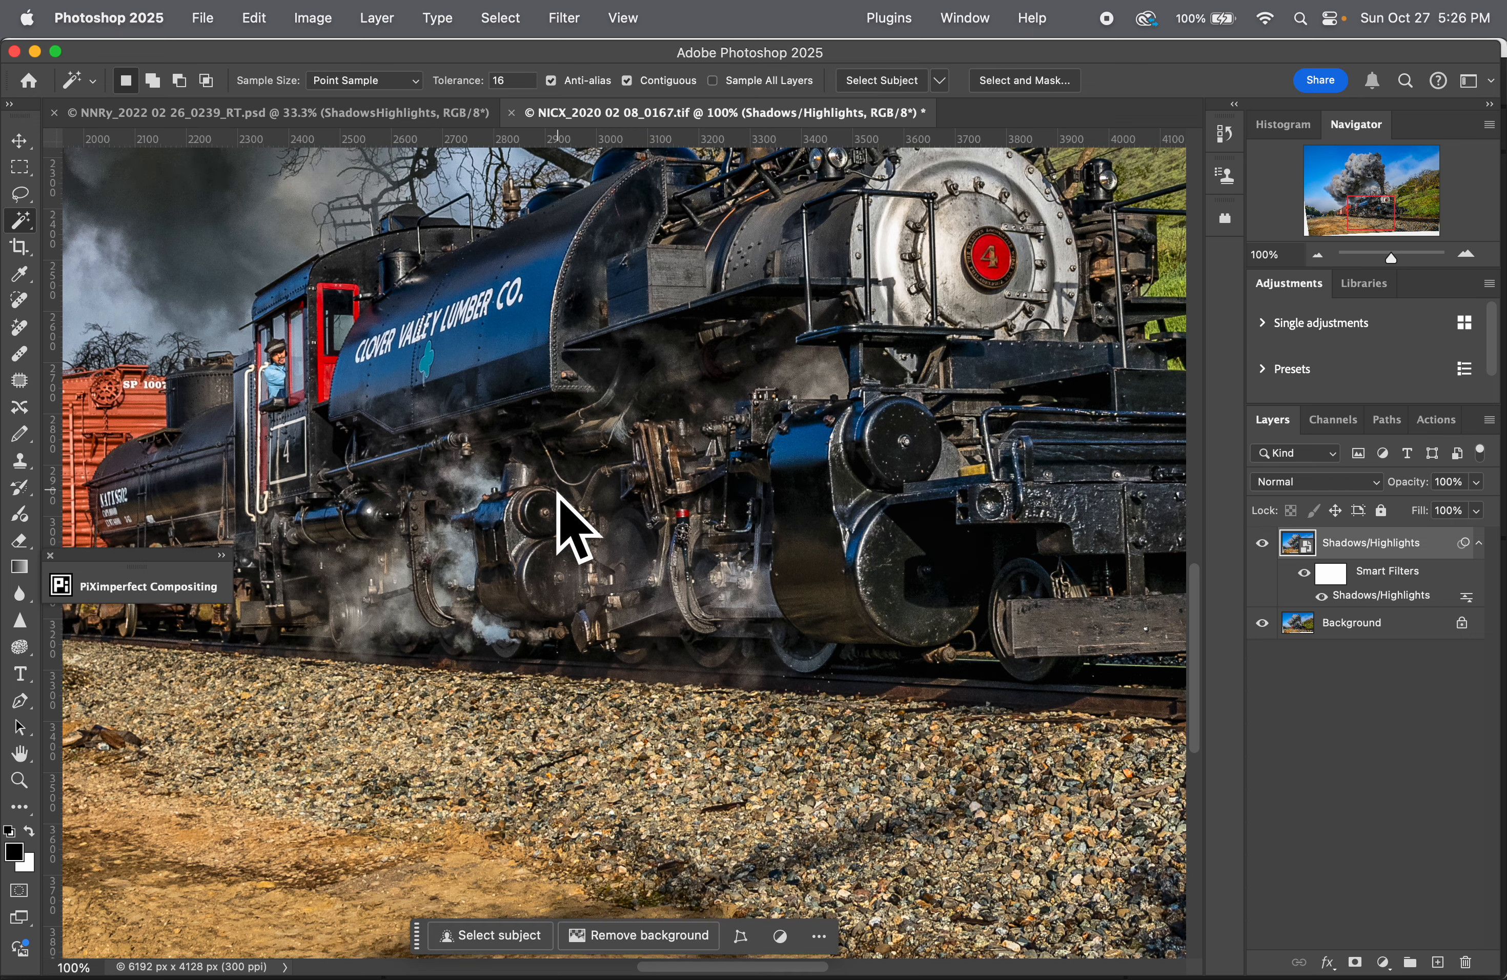
{"action": "key", "text": "super+minus"}
{"action": "key", "text": "super+minus"}
{"action": "double_click", "coordinate": [1381, 596]}
{"action": "left_click", "coordinate": [1393, 220]}
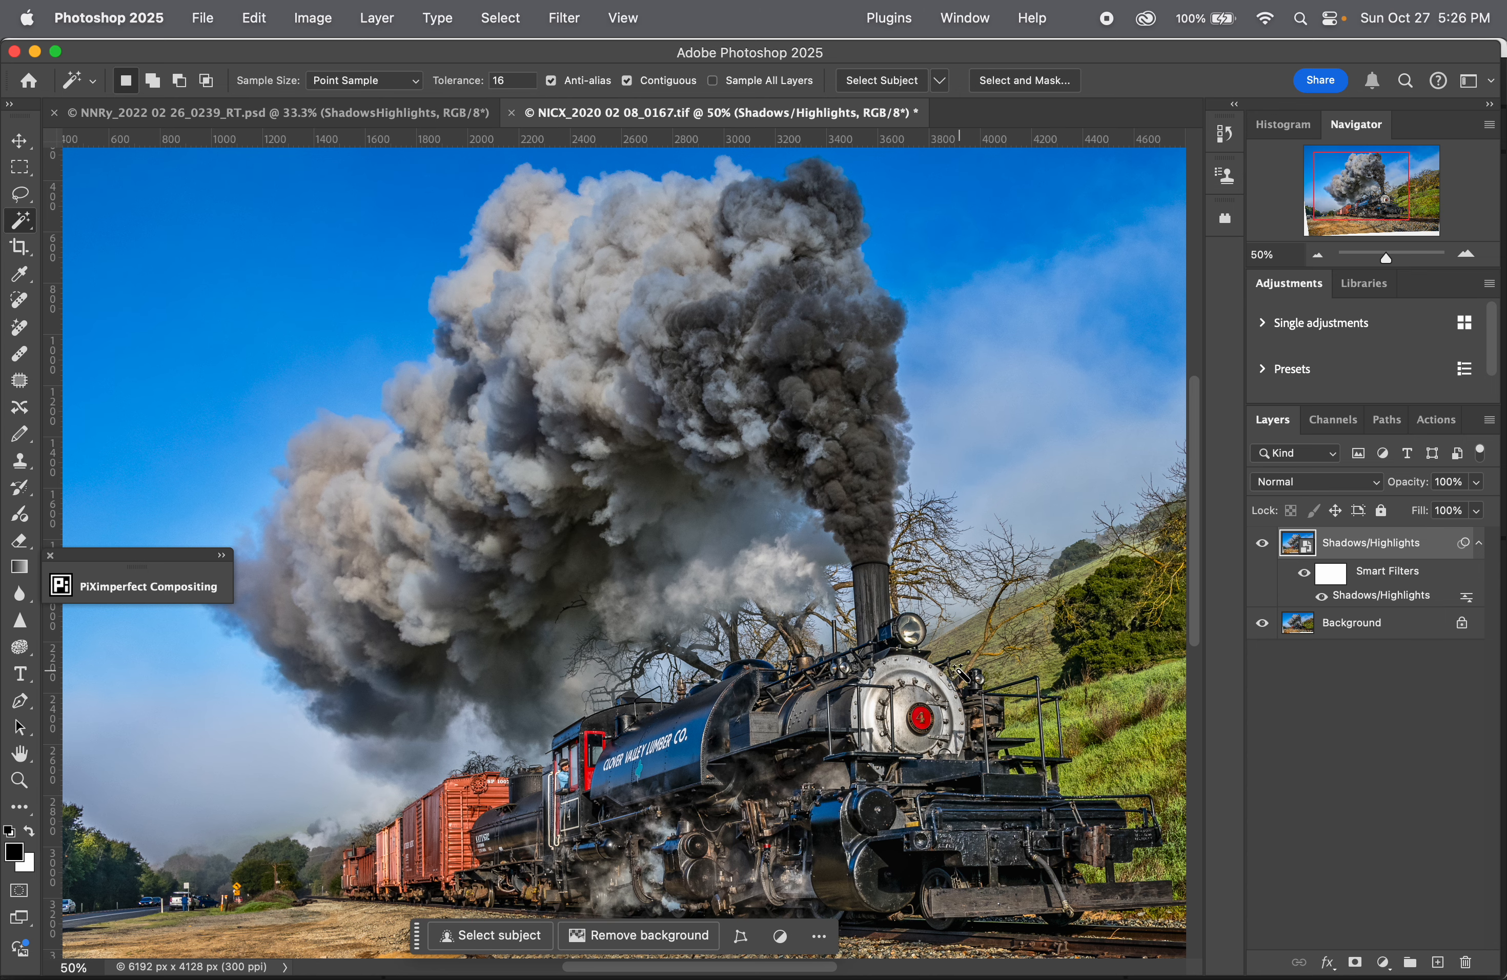
{"action": "scroll", "coordinate": [961, 674], "scroll_direction": "up", "scroll_amount": 1}
{"action": "scroll", "coordinate": [962, 673], "scroll_direction": "down", "scroll_amount": 4}
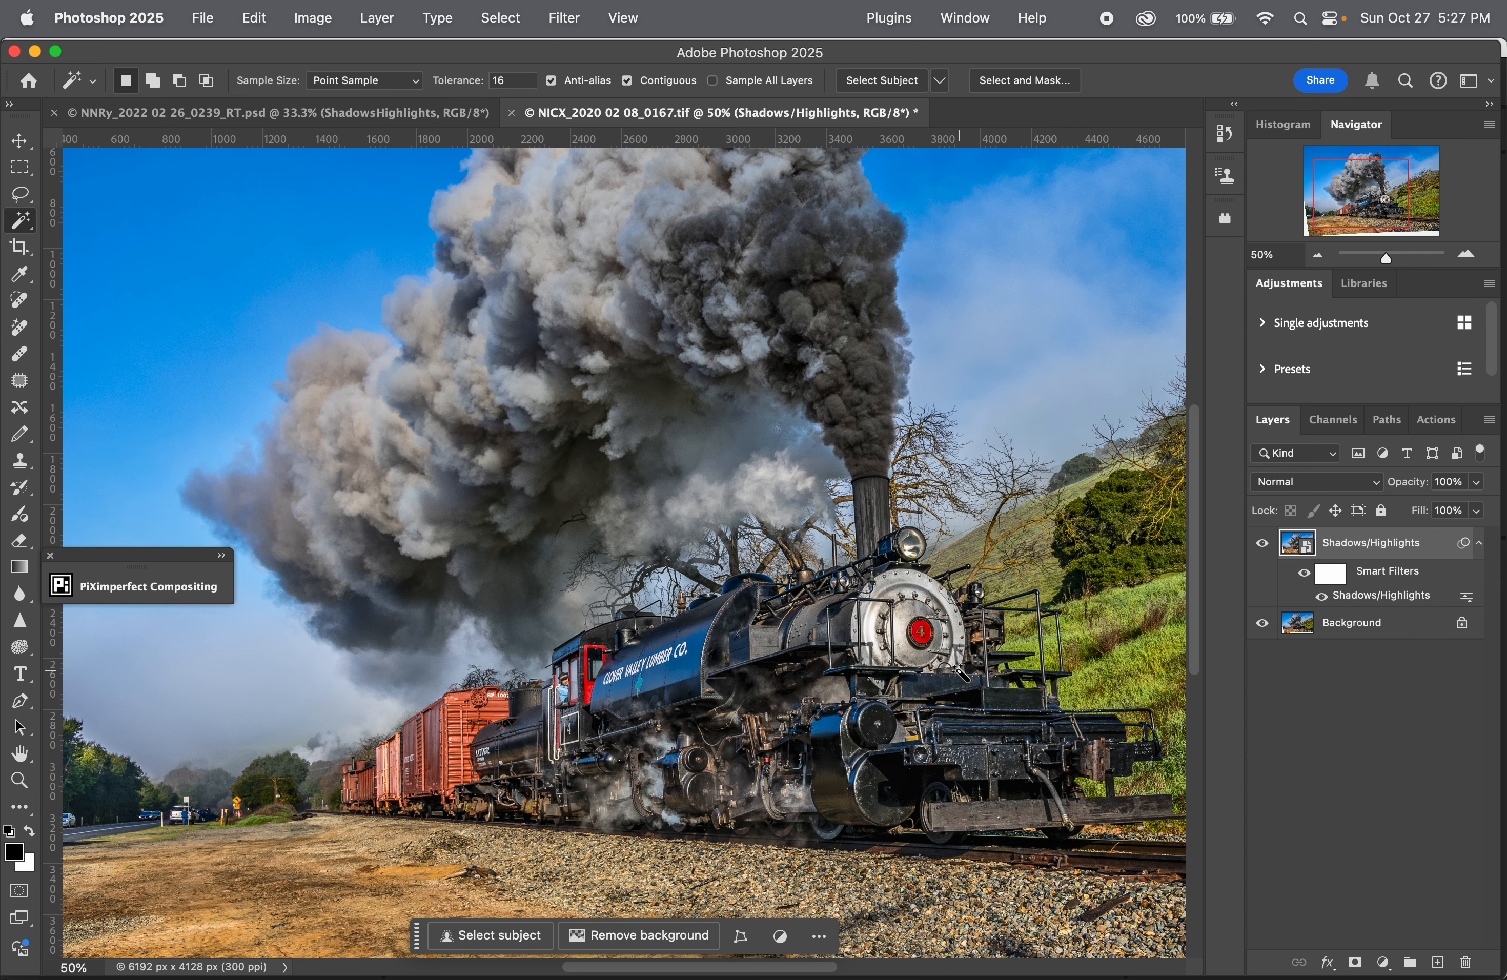
Step: Save the retouched image as NICX_2020 02 08_0167_RT.psd and close both open documents
{"action": "key", "text": "super+shift+s"}
{"action": "key", "text": "super+w"}
{"action": "key", "text": "super+w"}
Step: Switch to Adobe Bridge and open the ZM 26 Steam Trains Images LF RT folder
{"action": "key", "text": "super+Tab"}
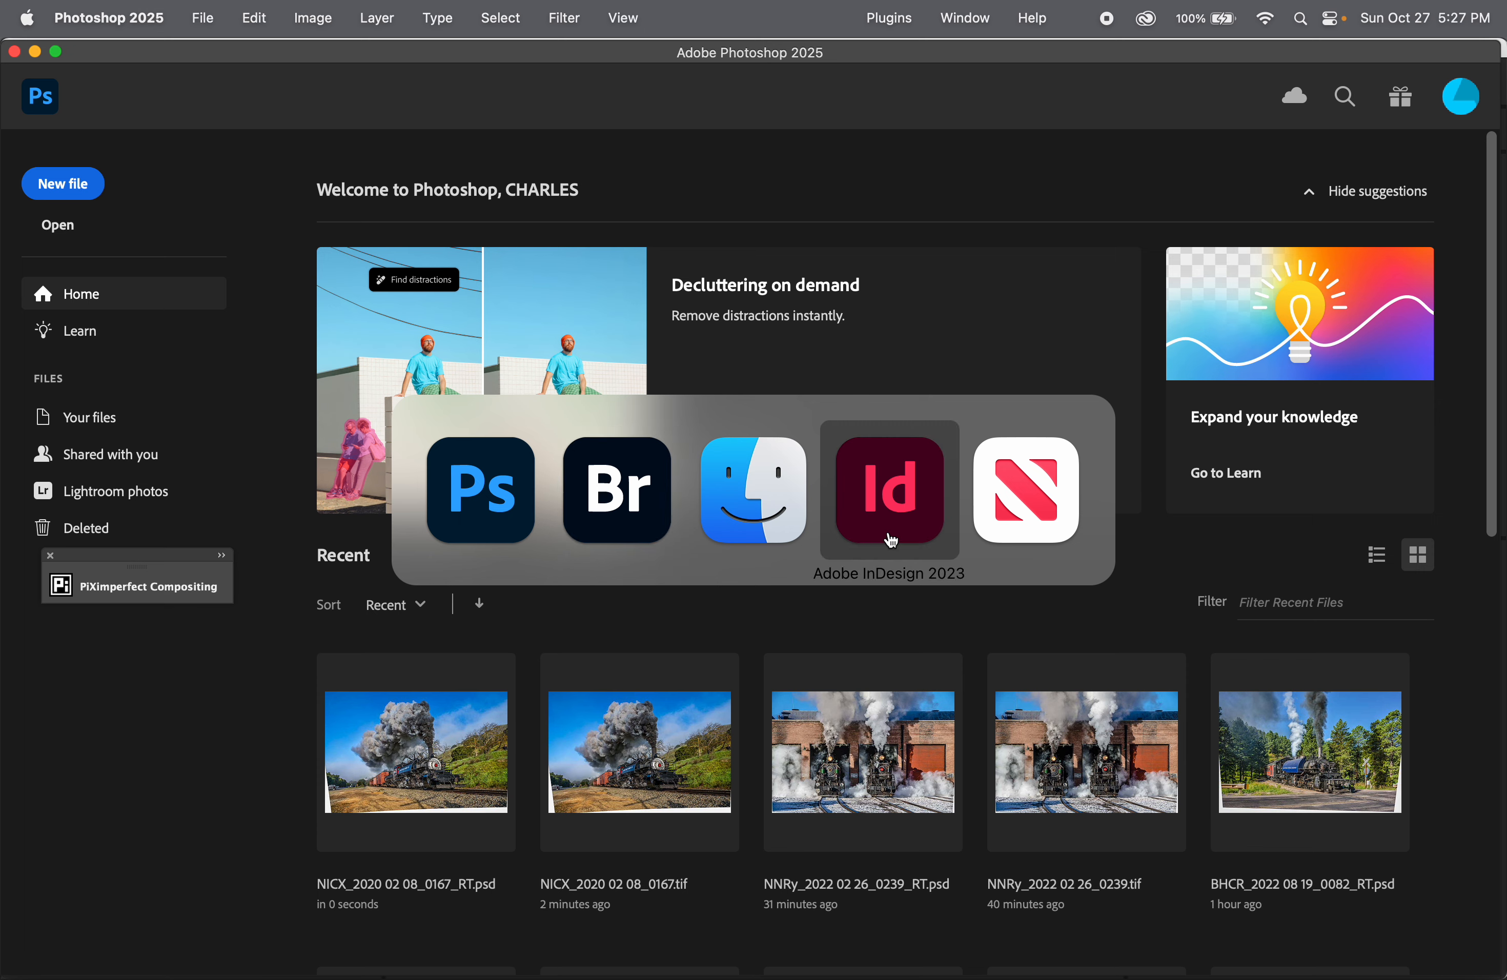
{"action": "left_click", "coordinate": [599, 524]}
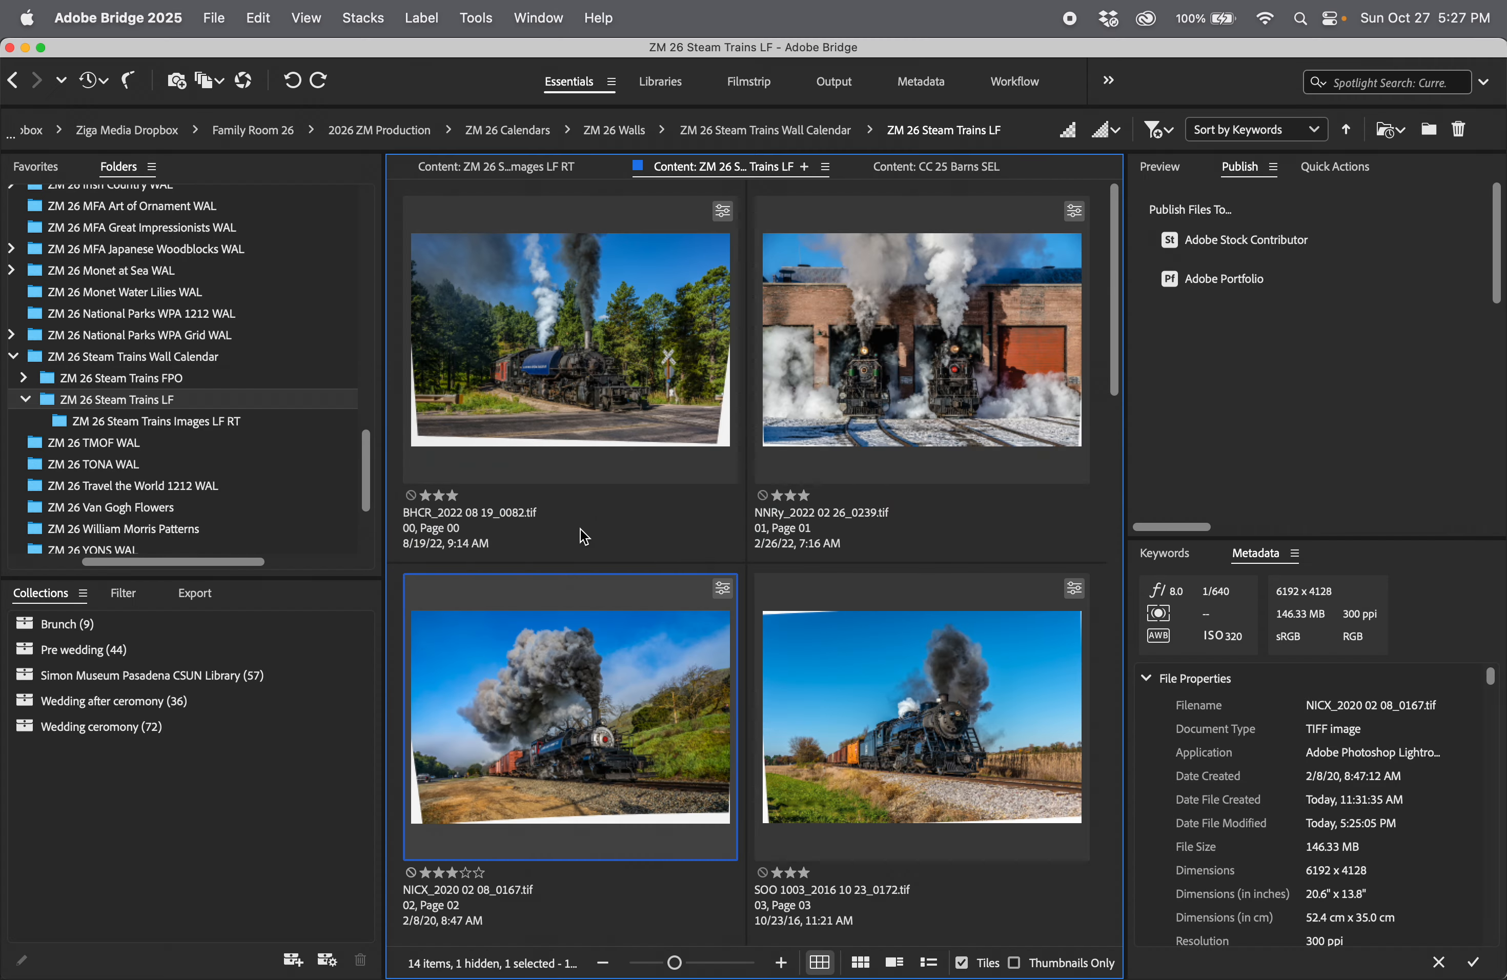
{"action": "left_click", "coordinate": [219, 425]}
Step: Switch to InDesign to bring the empty image frame below the two-locomotive photo into view, and return to Bridge
{"action": "key", "text": "super+Tab"}
{"action": "left_click", "coordinate": [757, 522]}
{"action": "key", "text": "super+Tab"}
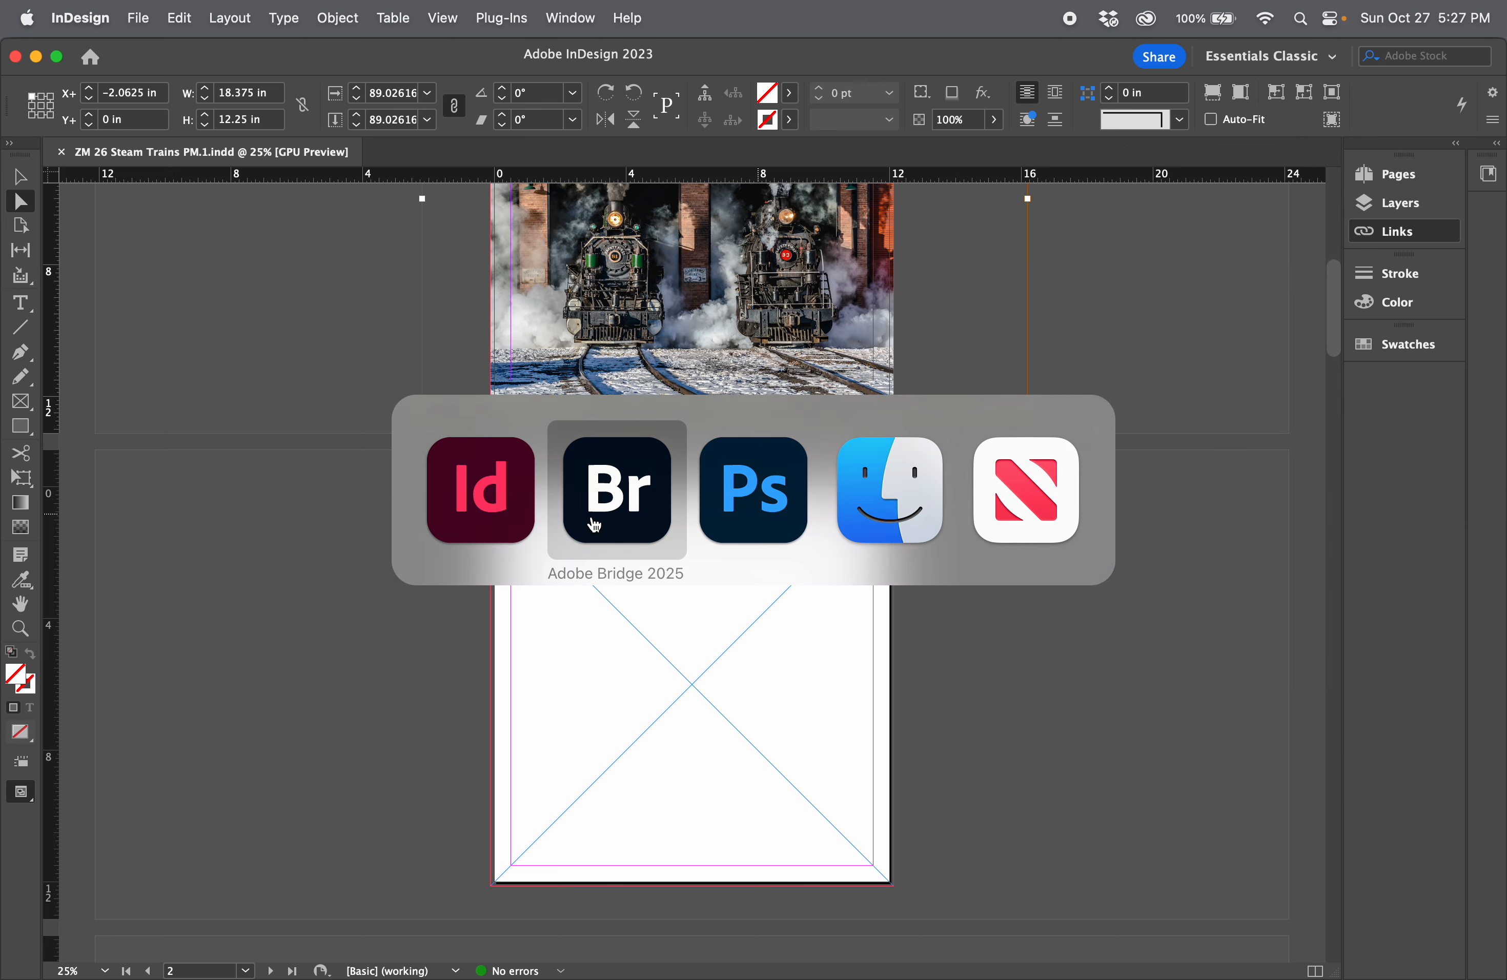
{"action": "left_click", "coordinate": [594, 524]}
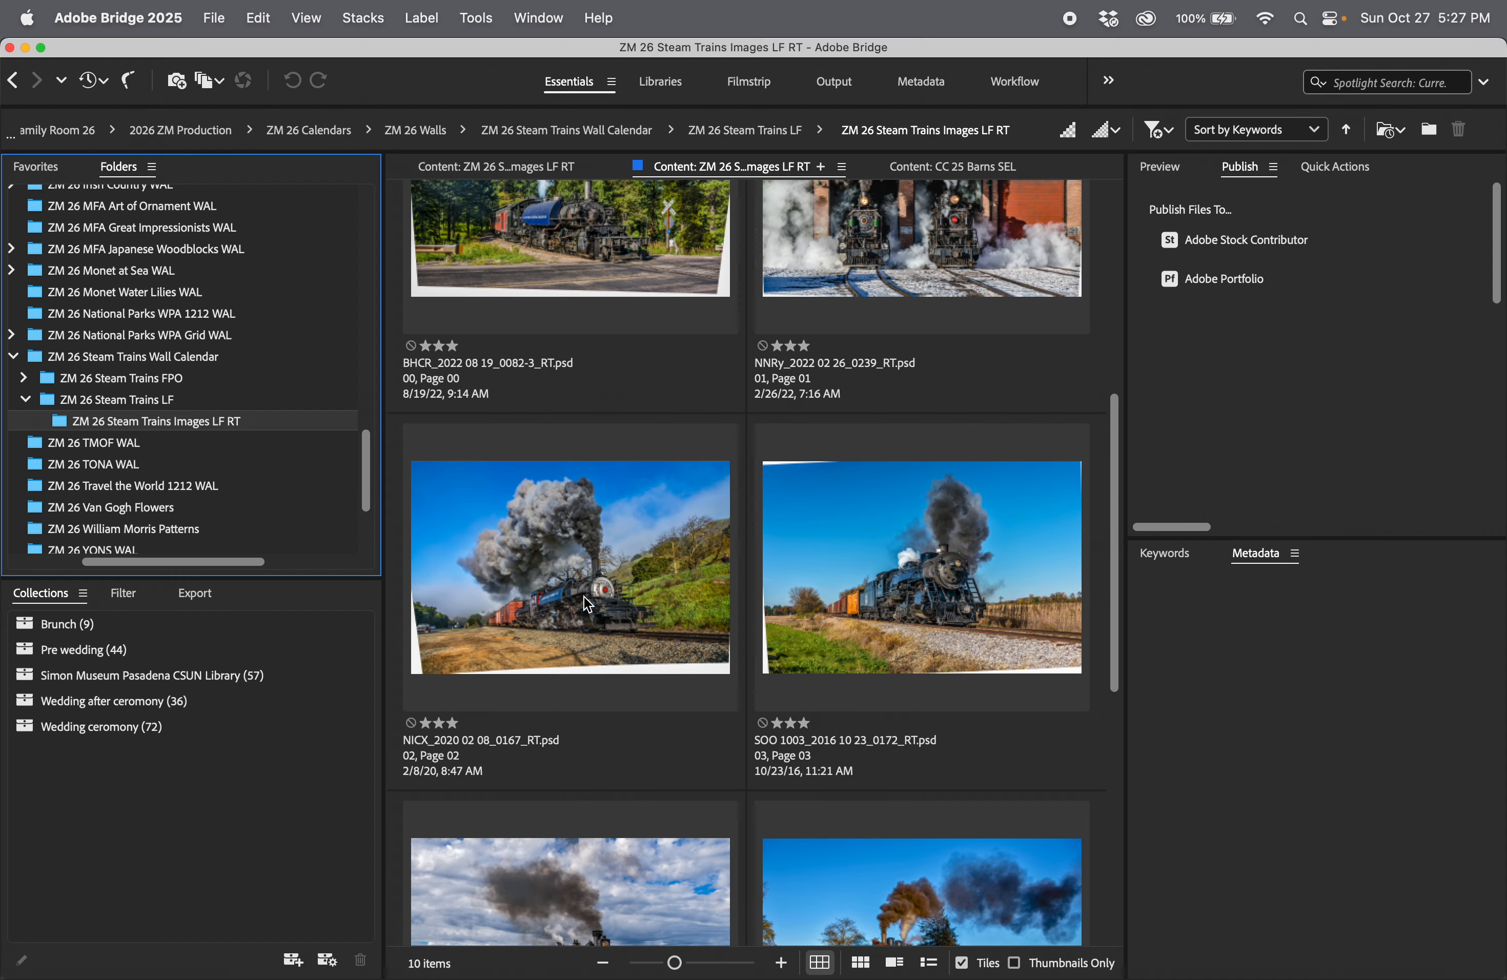
Step: Place NICX_2020 02 08_0167_RT.psd from Bridge into the empty InDesign frame below the two-locomotive photo
{"action": "left_click", "coordinate": [548, 604]}
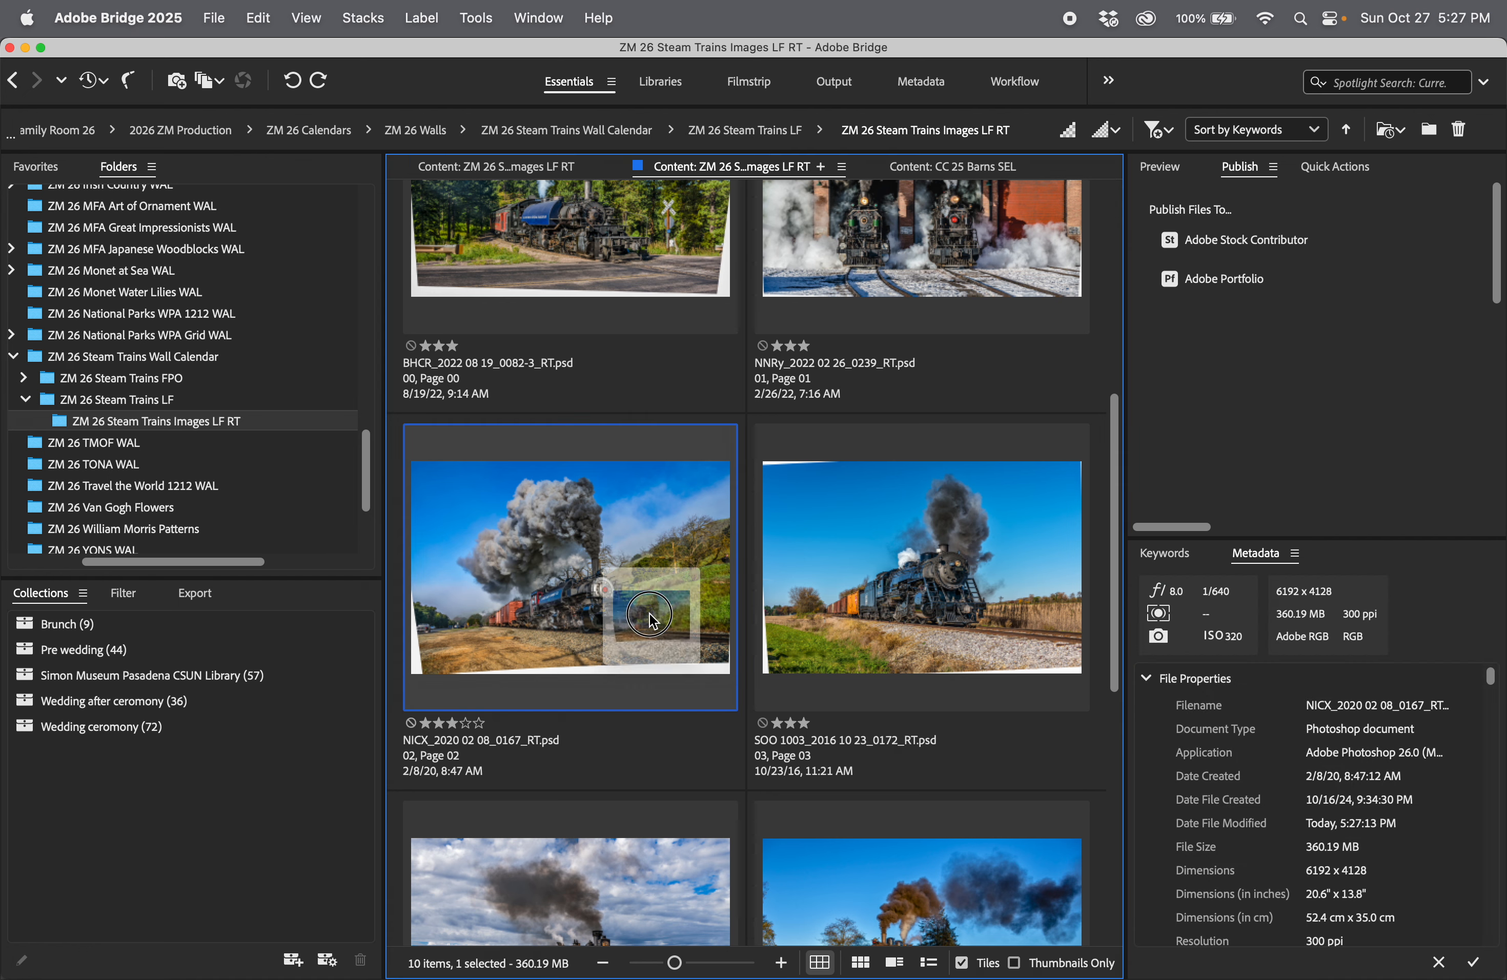
{"action": "left_click", "coordinate": [650, 616]}
{"action": "key", "text": "super+Tab"}
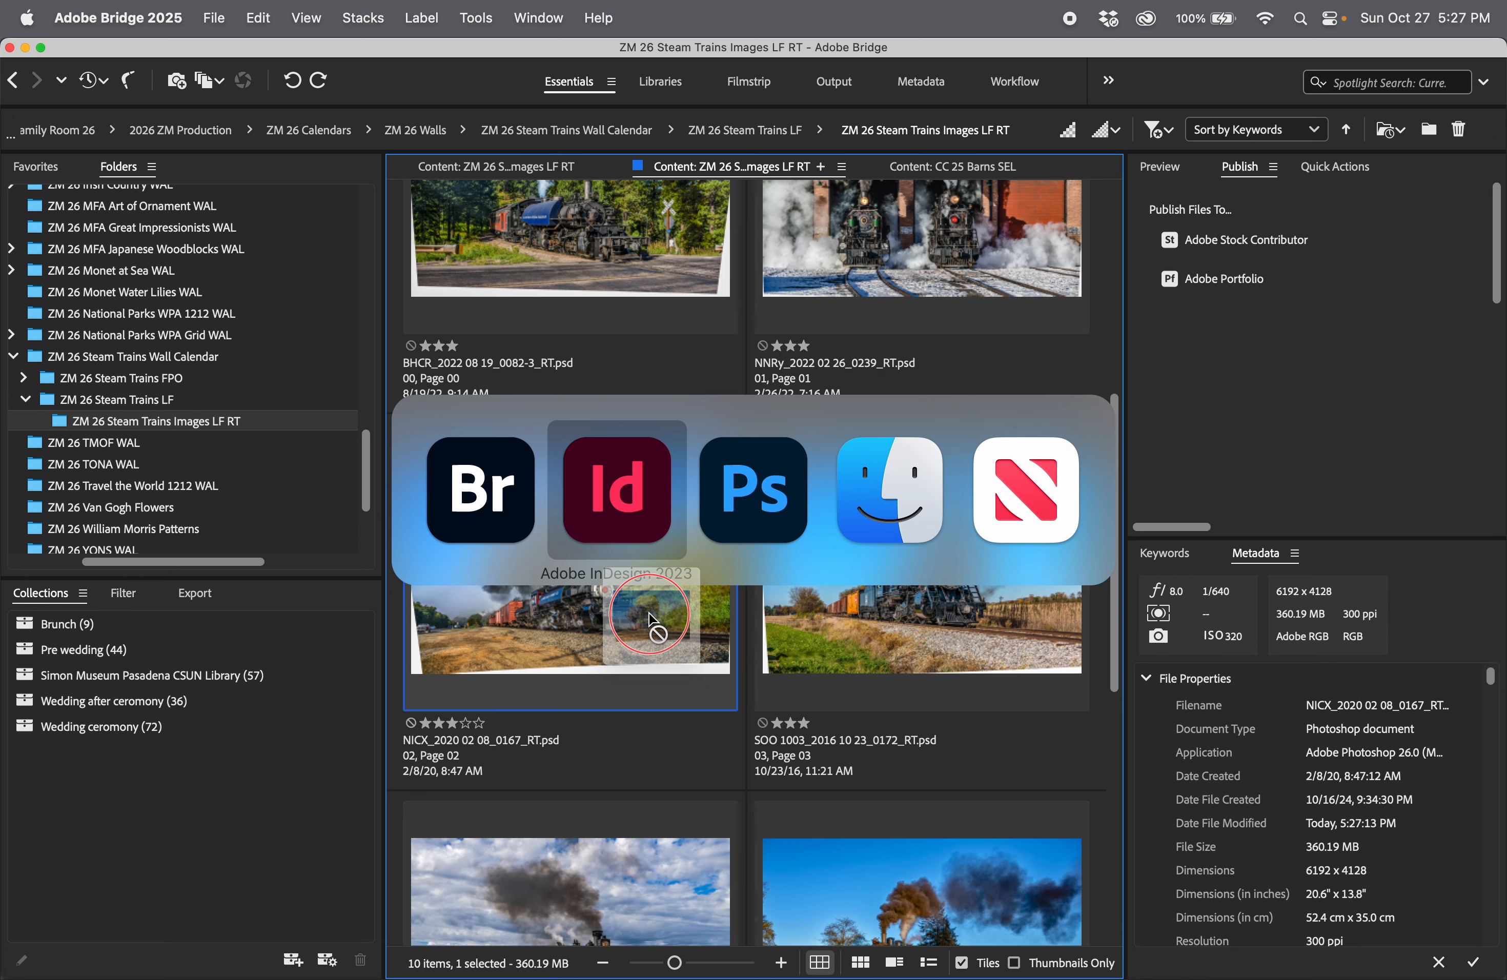
{"action": "mouse_move", "coordinate": [650, 616]}
{"action": "left_mouse_down"}
{"action": "mouse_move", "coordinate": [748, 624]}
{"action": "mouse_move", "coordinate": [666, 626]}
{"action": "left_mouse_up"}
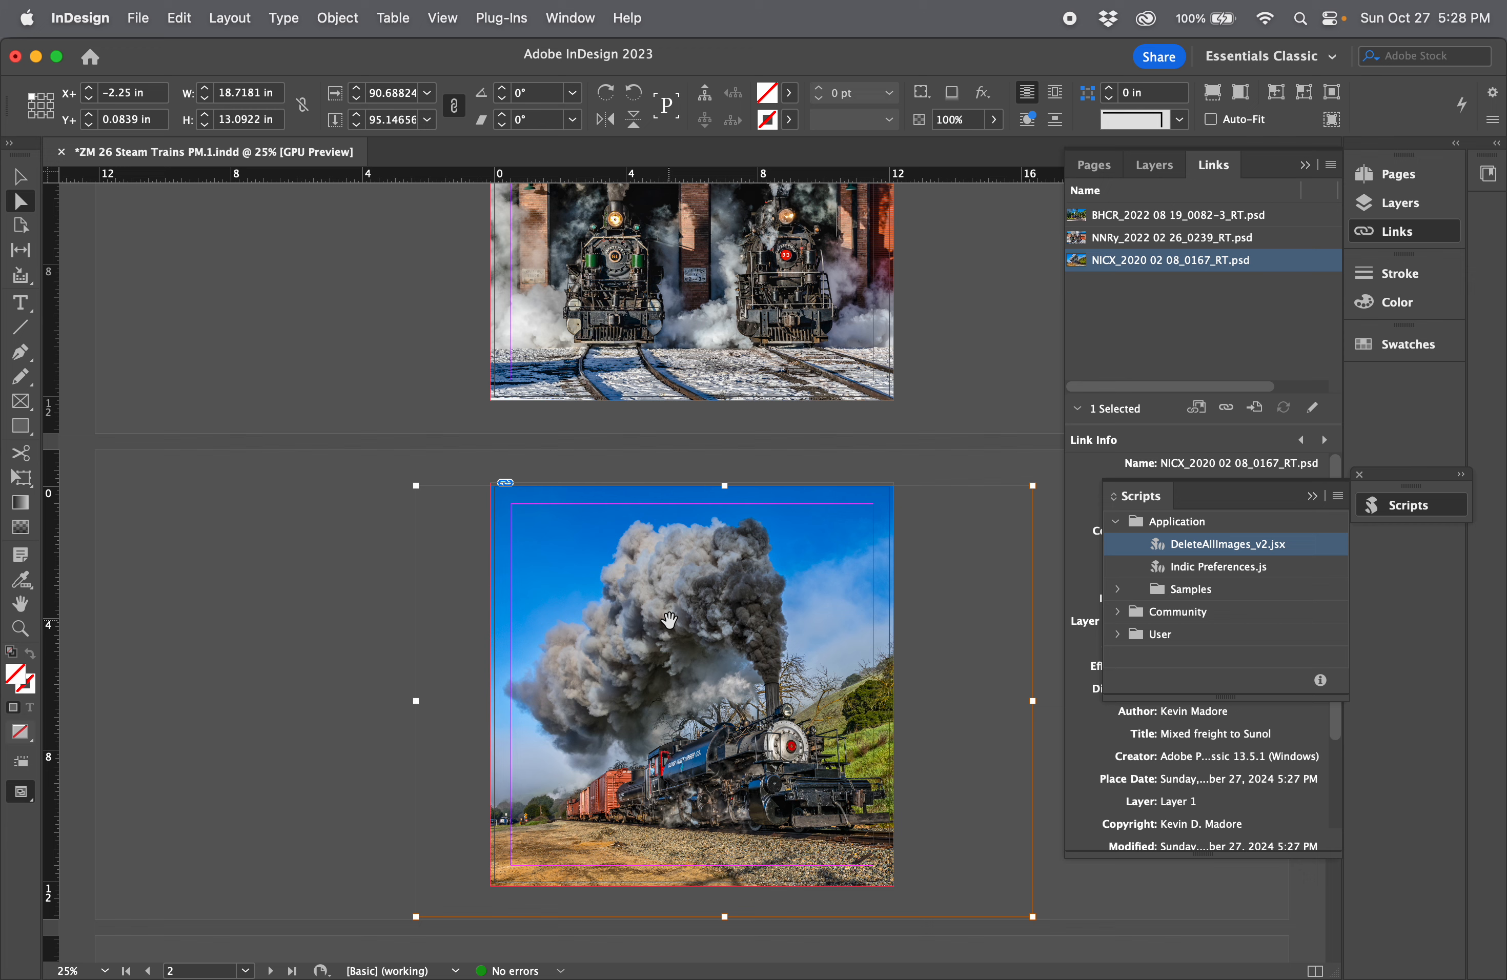
Step: Fill the frame proportionally with the placed train photo and shift it horizontally to an X offset of -2.1875 in
{"action": "key", "text": "alt+shift+super+c"}
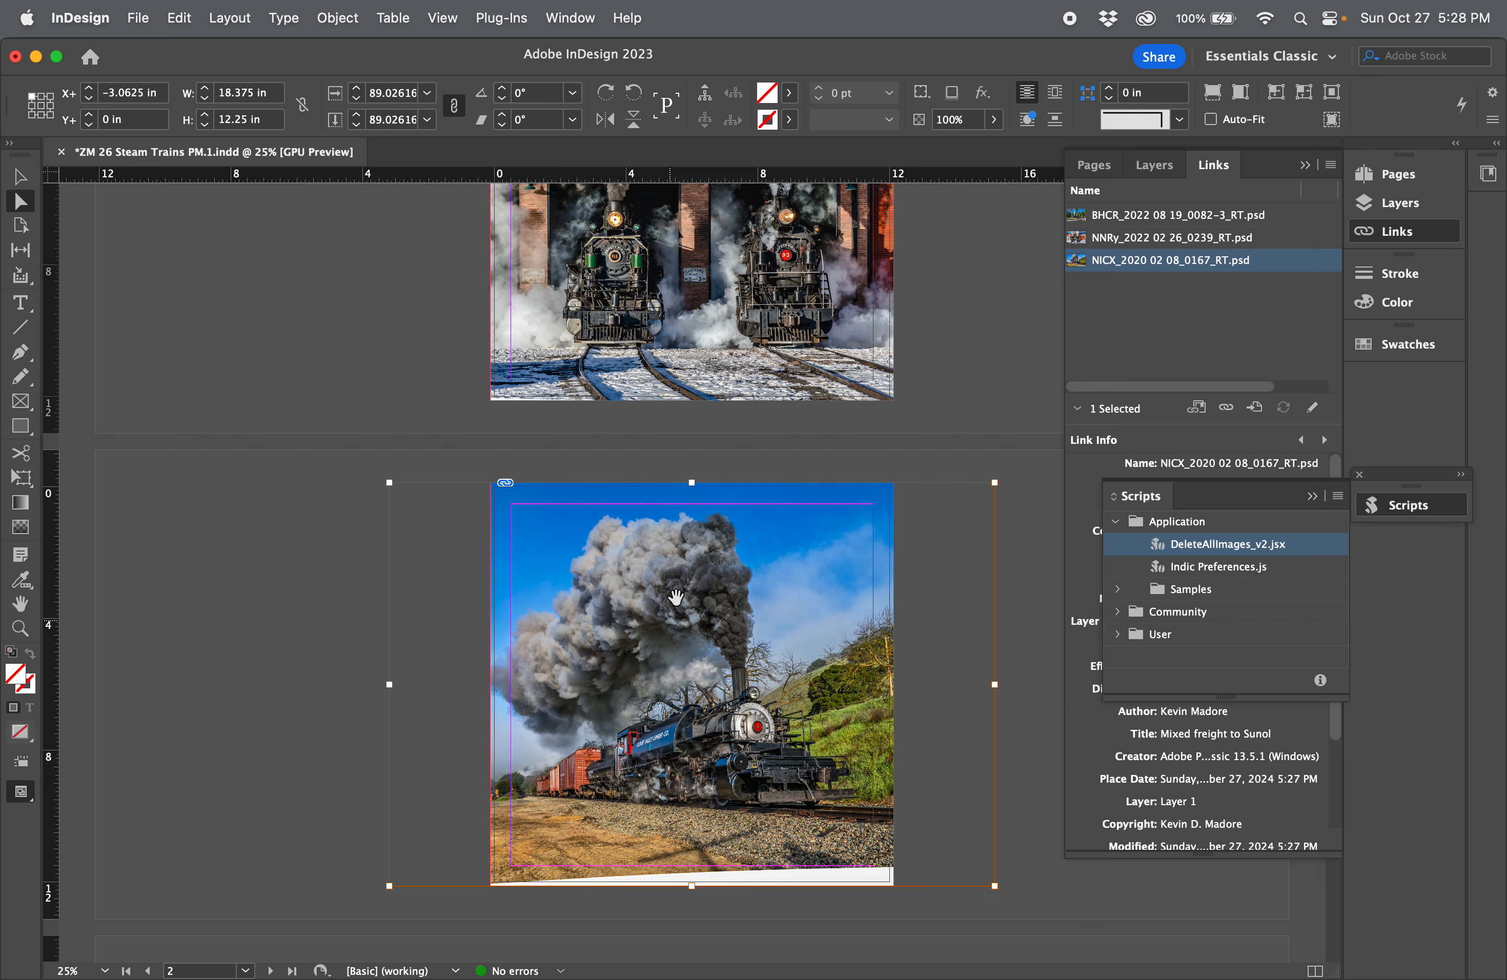
{"action": "left_click_drag", "start_coordinate": [713, 608], "coordinate": [743, 610]}
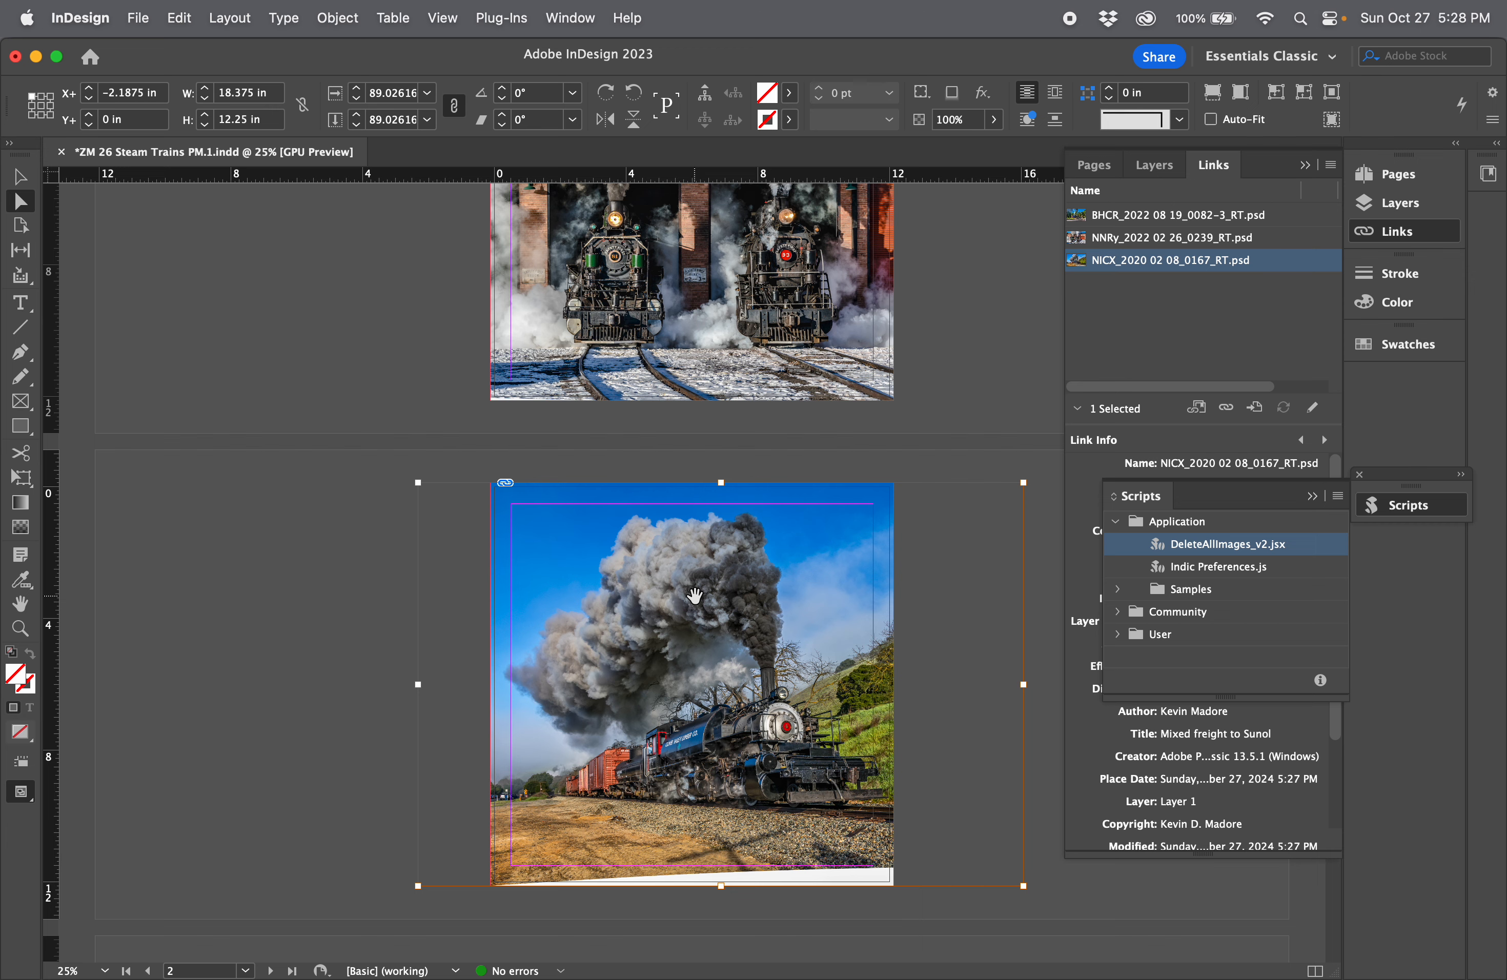
{"action": "scroll", "coordinate": [319, 538], "scroll_direction": "down", "scroll_amount": 3}
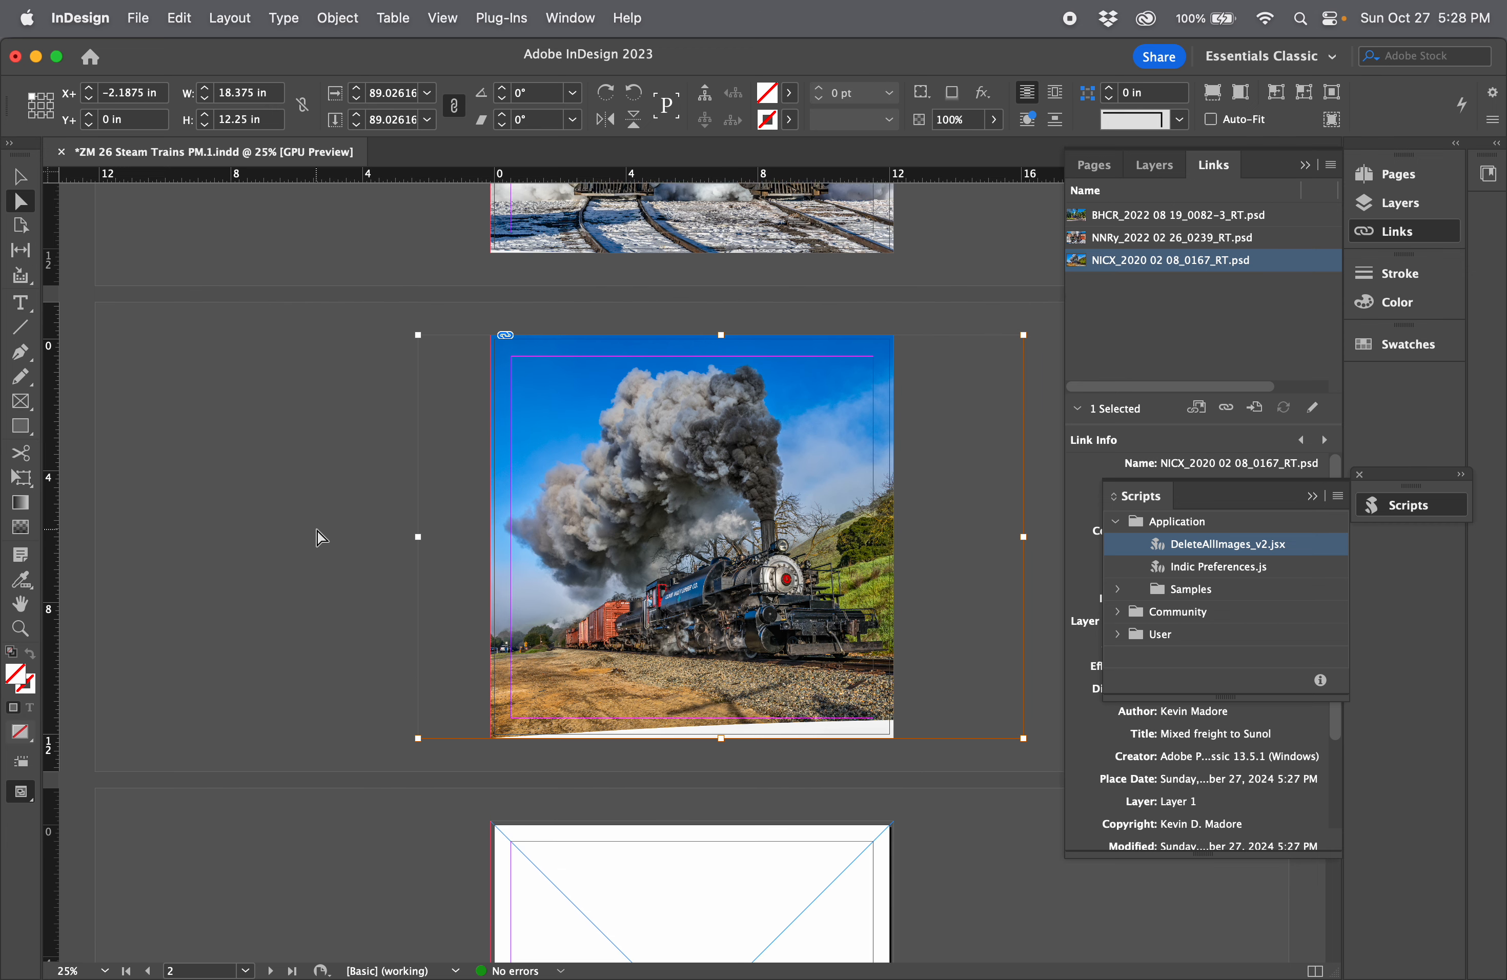
{"action": "scroll", "coordinate": [320, 538], "scroll_direction": "down", "scroll_amount": 1}
Step: Stretch the photo downward to a height of 13 in to cover the white strip, and reposition it at an X offset of -2.25 in
{"action": "left_click_drag", "start_coordinate": [727, 558], "coordinate": [698, 558]}
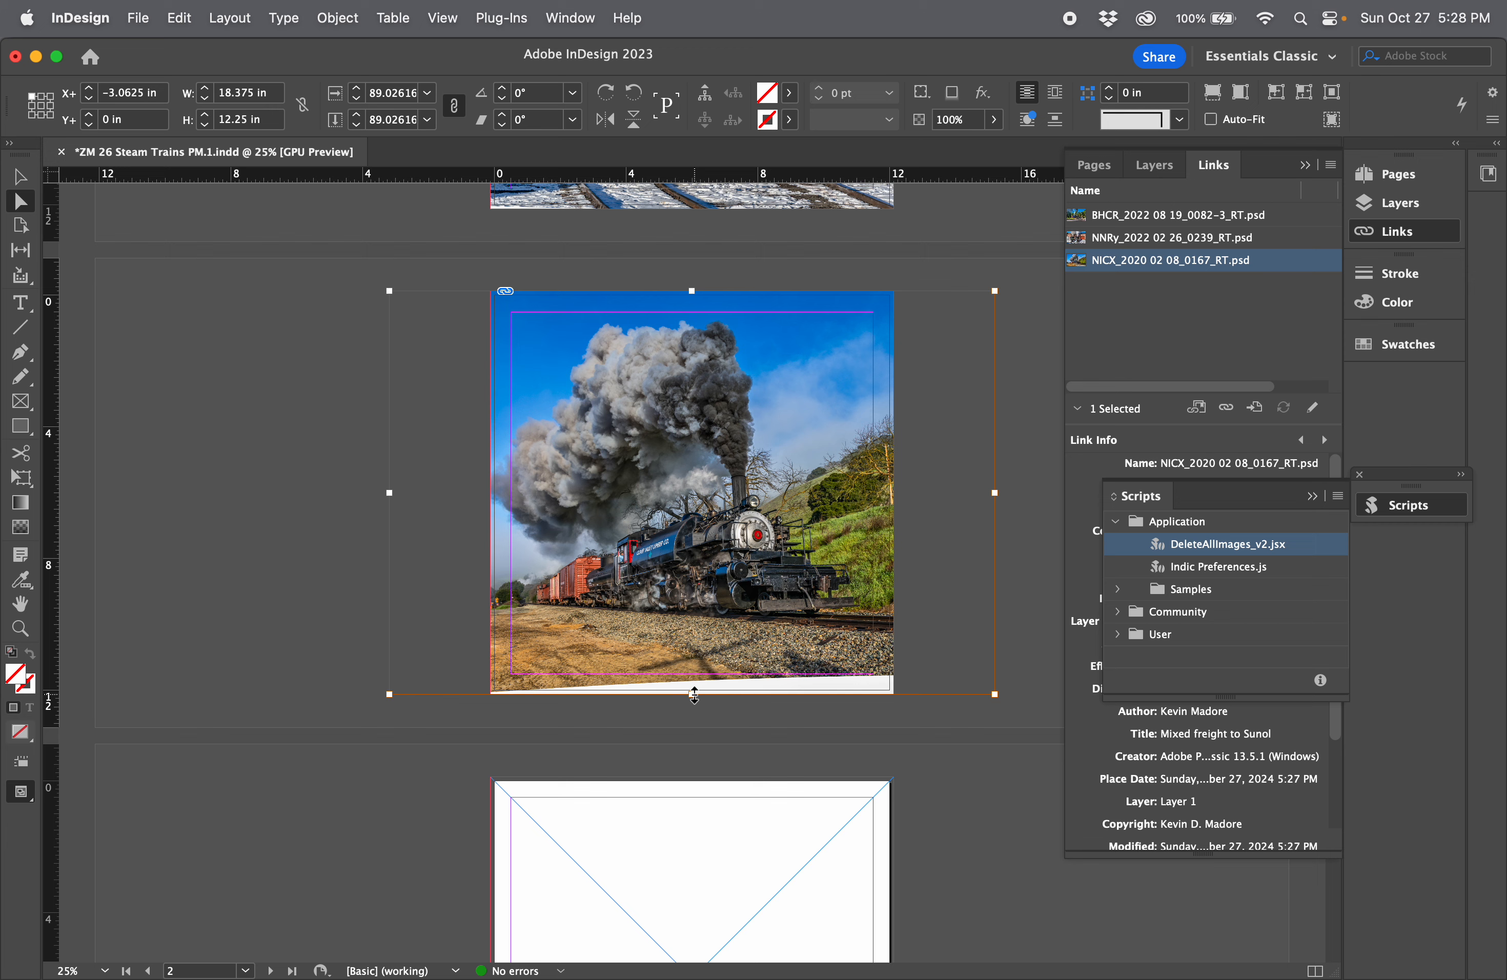
{"action": "left_click_drag", "start_coordinate": [693, 695], "coordinate": [689, 719]}
{"action": "left_click_drag", "start_coordinate": [675, 596], "coordinate": [704, 577]}
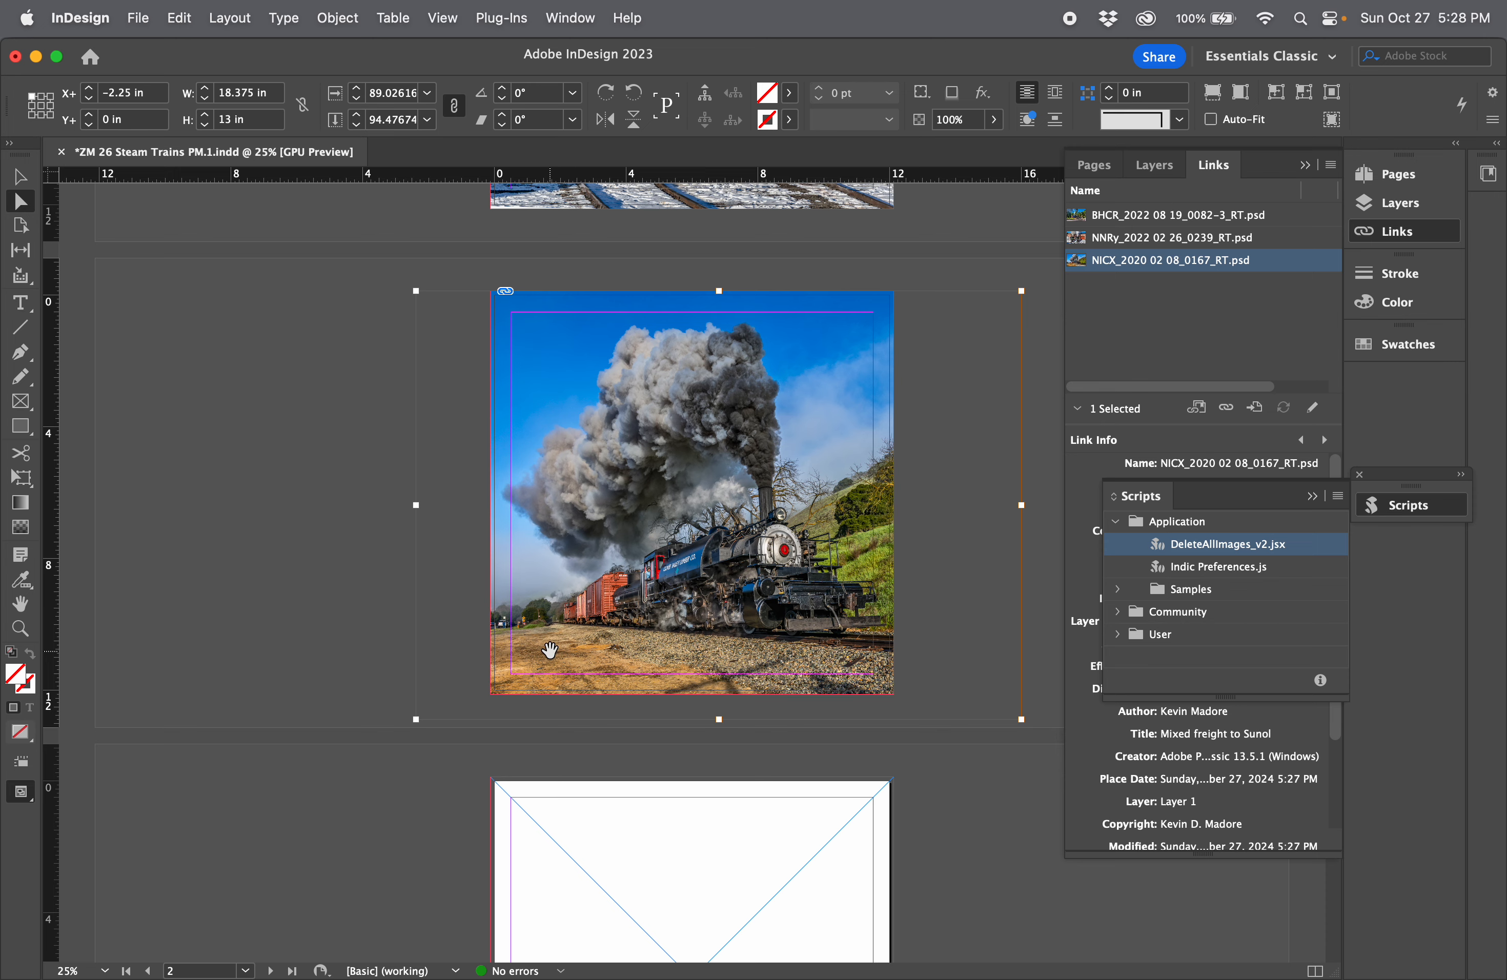
Step: Inspect the placed photo at 75%, looking at the roadside cars, people and signs behind the train
{"action": "key", "text": "super+equal"}
{"action": "key", "text": "super+equal"}
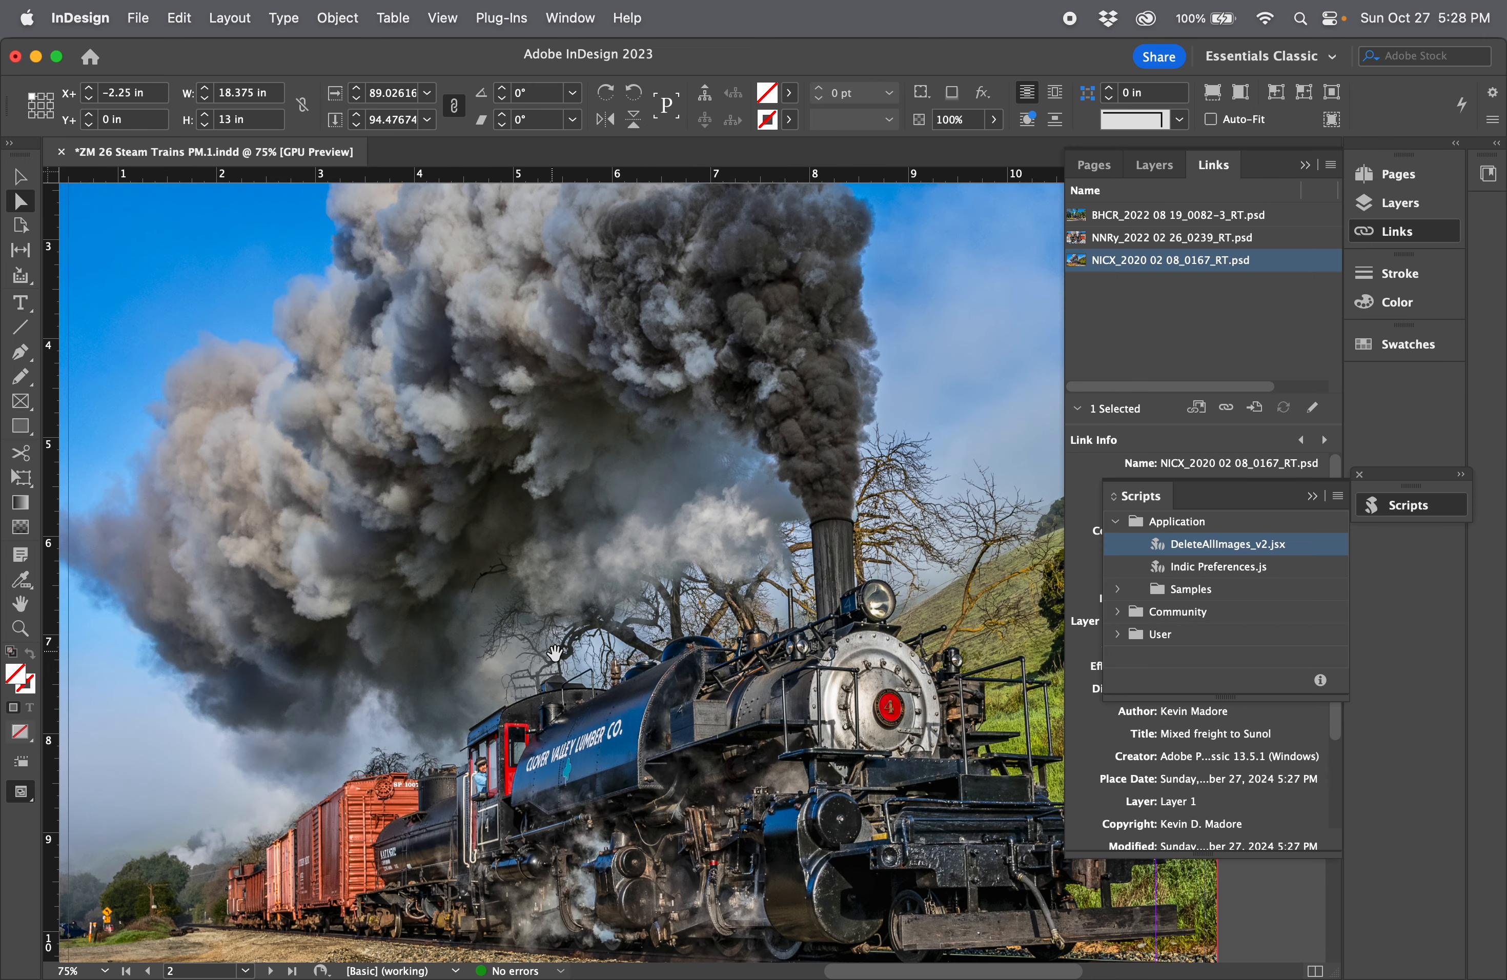
{"action": "left_click_drag", "start_coordinate": [390, 702], "coordinate": [723, 515]}
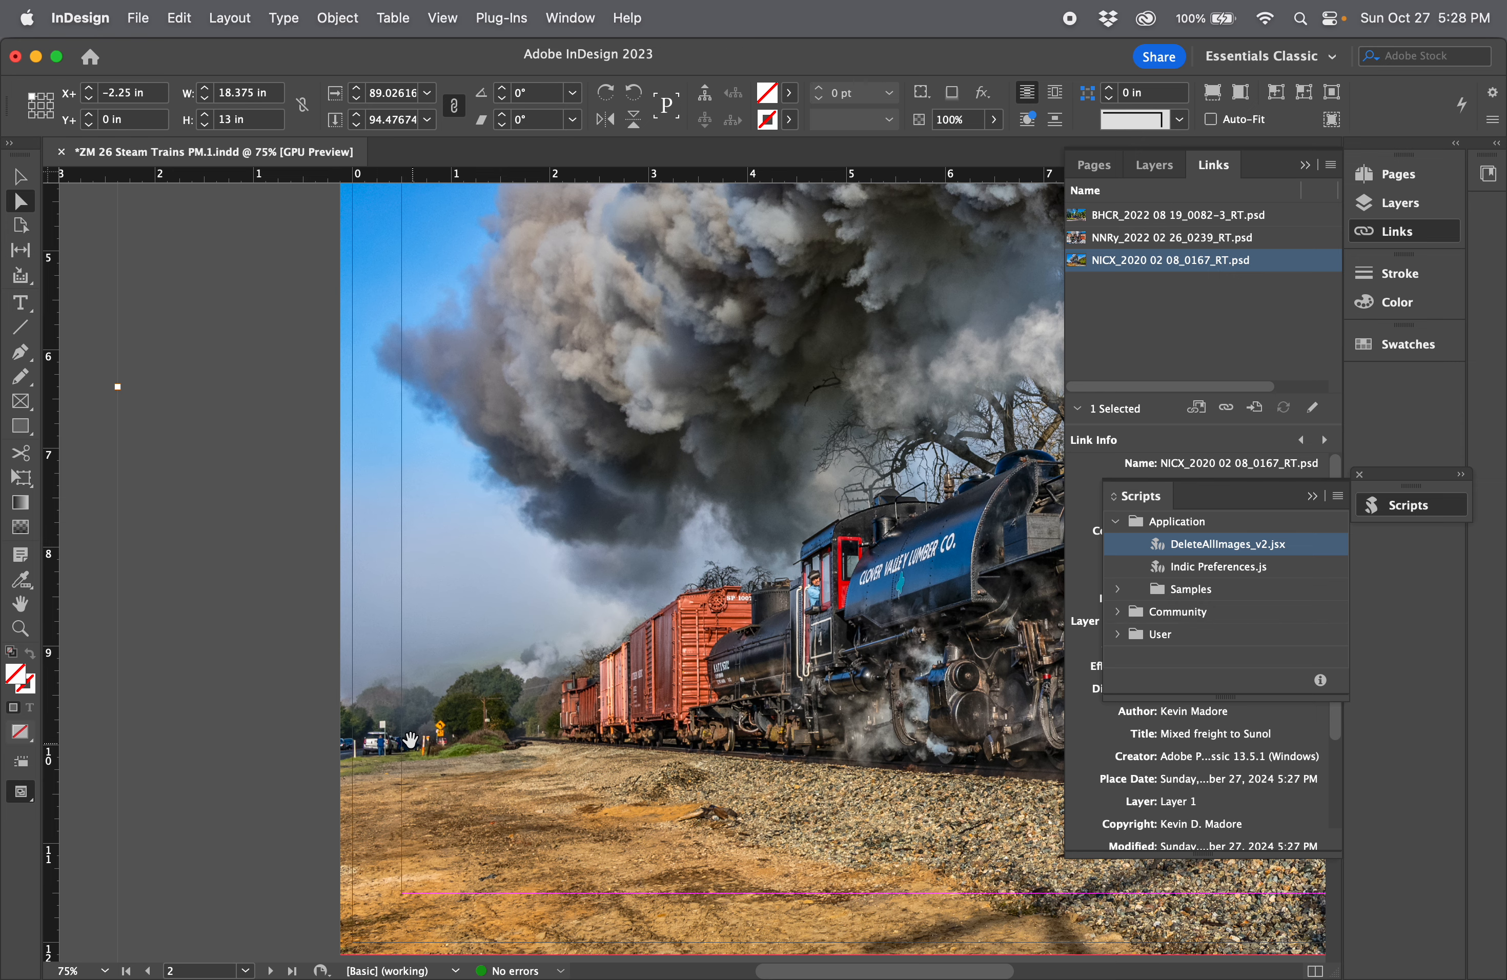
{"action": "left_click_drag", "start_coordinate": [701, 666], "coordinate": [538, 669]}
{"action": "left_click_drag", "start_coordinate": [602, 612], "coordinate": [619, 649]}
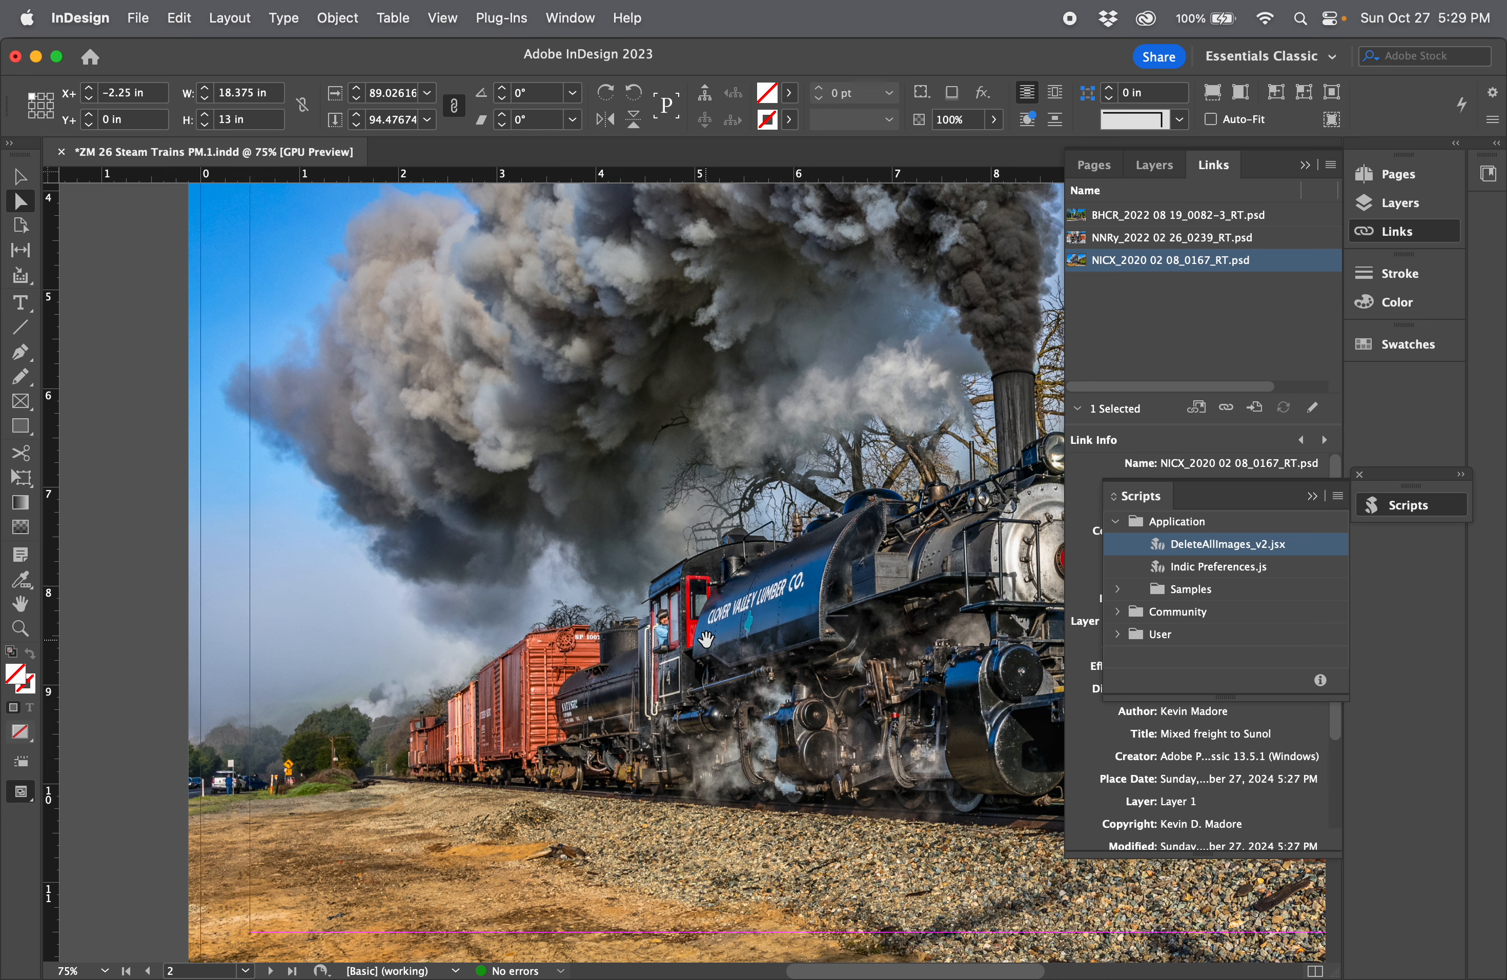
Step: Switch to NICX_2020 02 08_0167_RT.psd in Photoshop and stamp all visible layers into a new top layer
{"action": "key", "text": "super+Tab"}
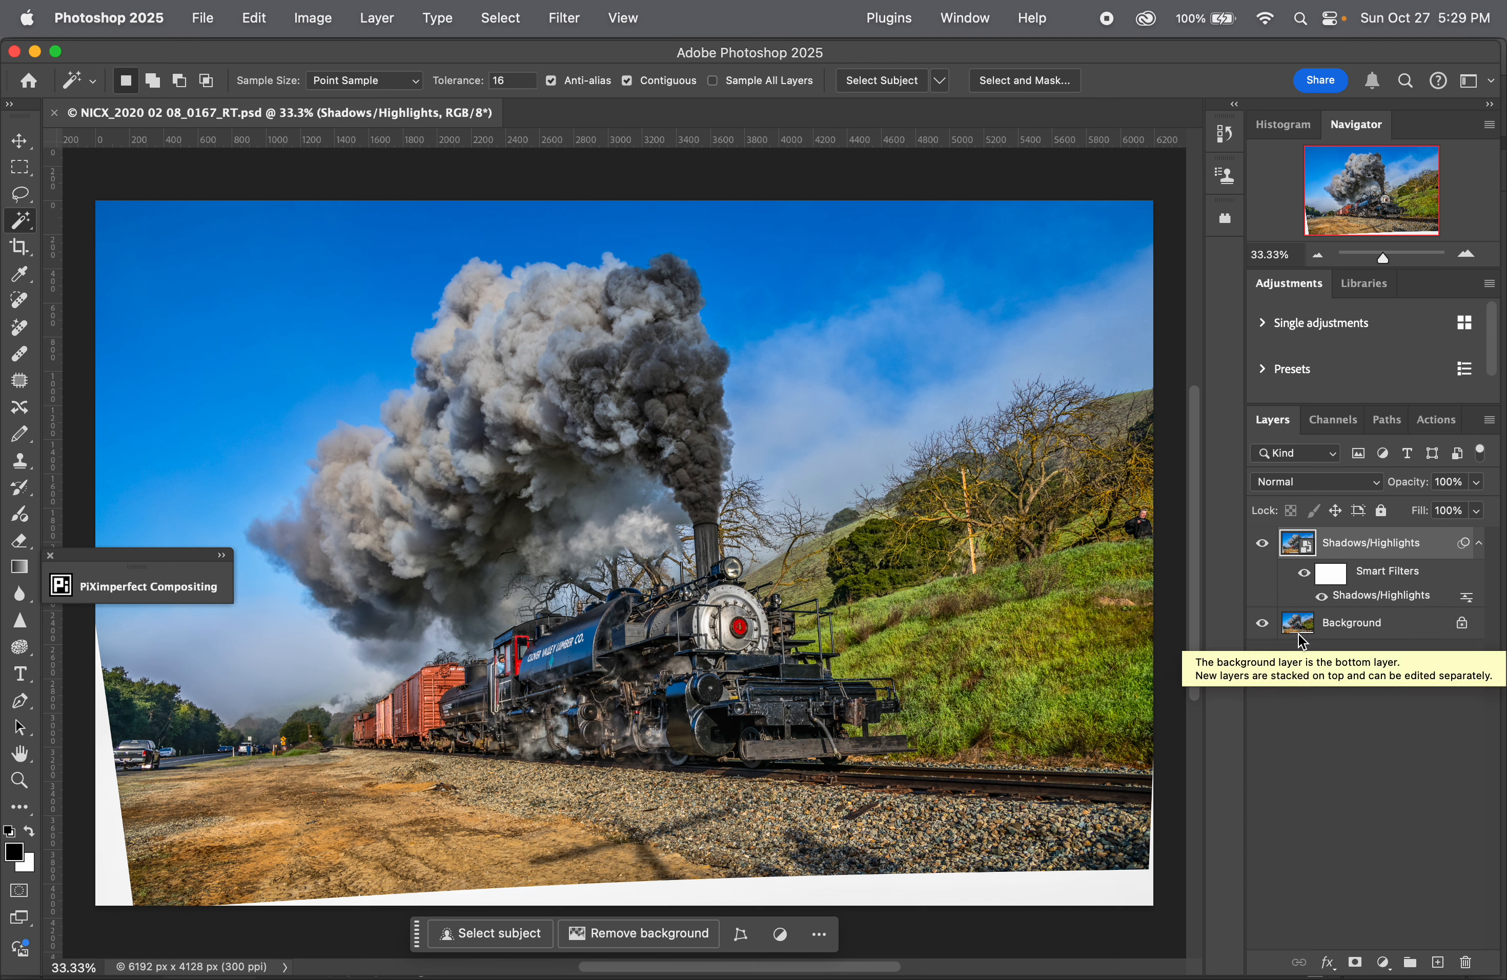
{"action": "key", "text": "alt+shift+super+e"}
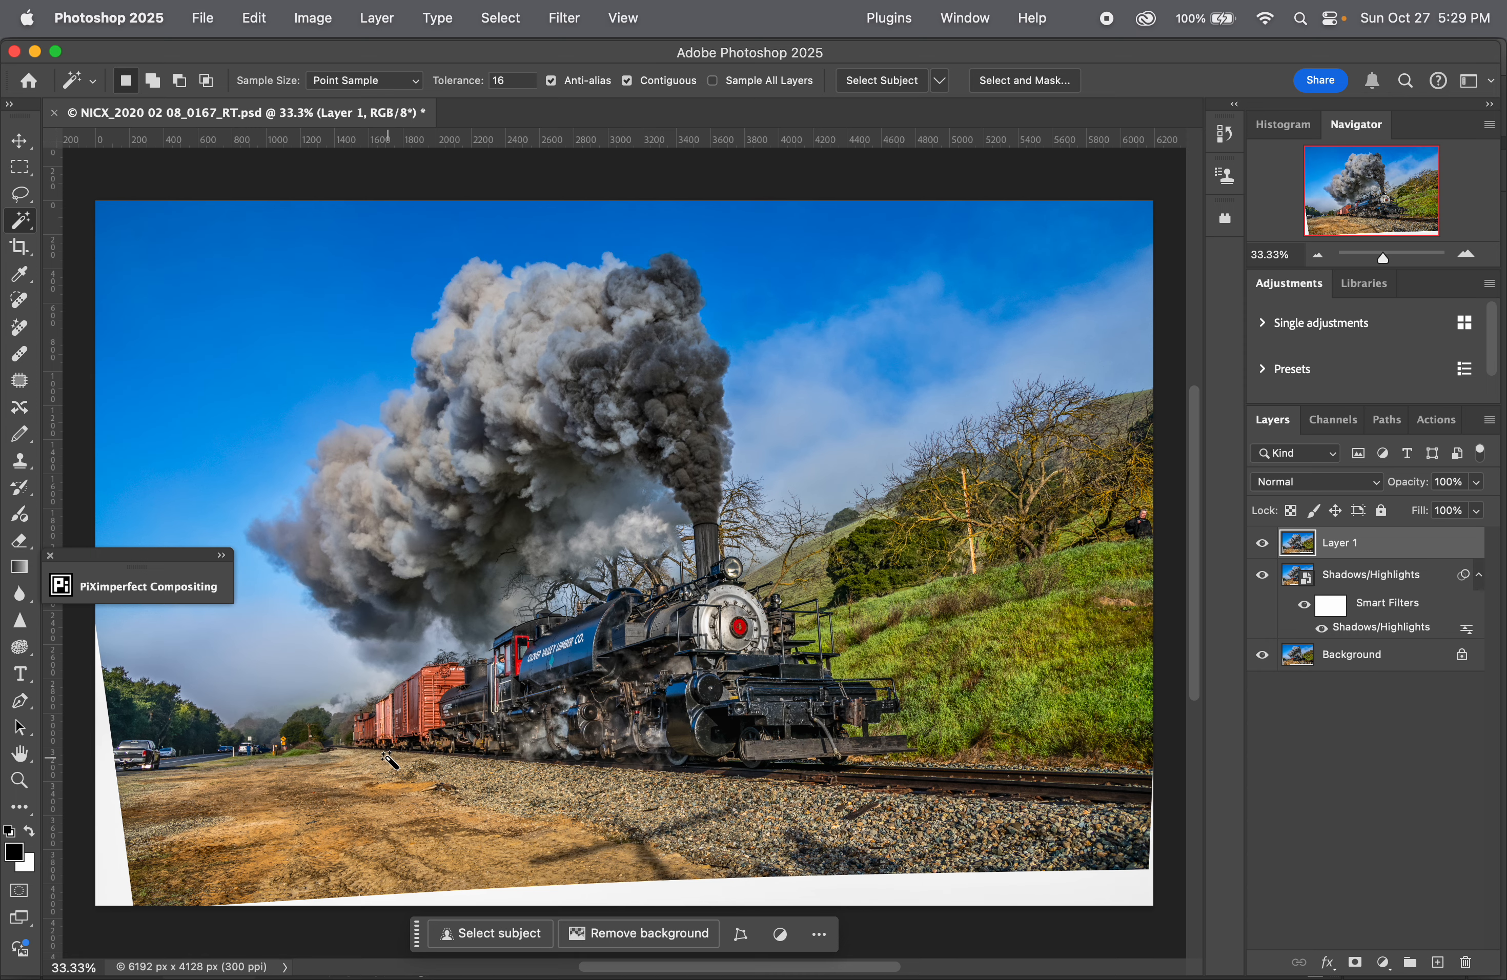
Step: Lasso the distant cars, people and road sign beside the train and run Generative Fill without a prompt
{"action": "key", "text": "super+equal"}
{"action": "key", "text": "super+equal"}
{"action": "key", "text": "super+equal"}
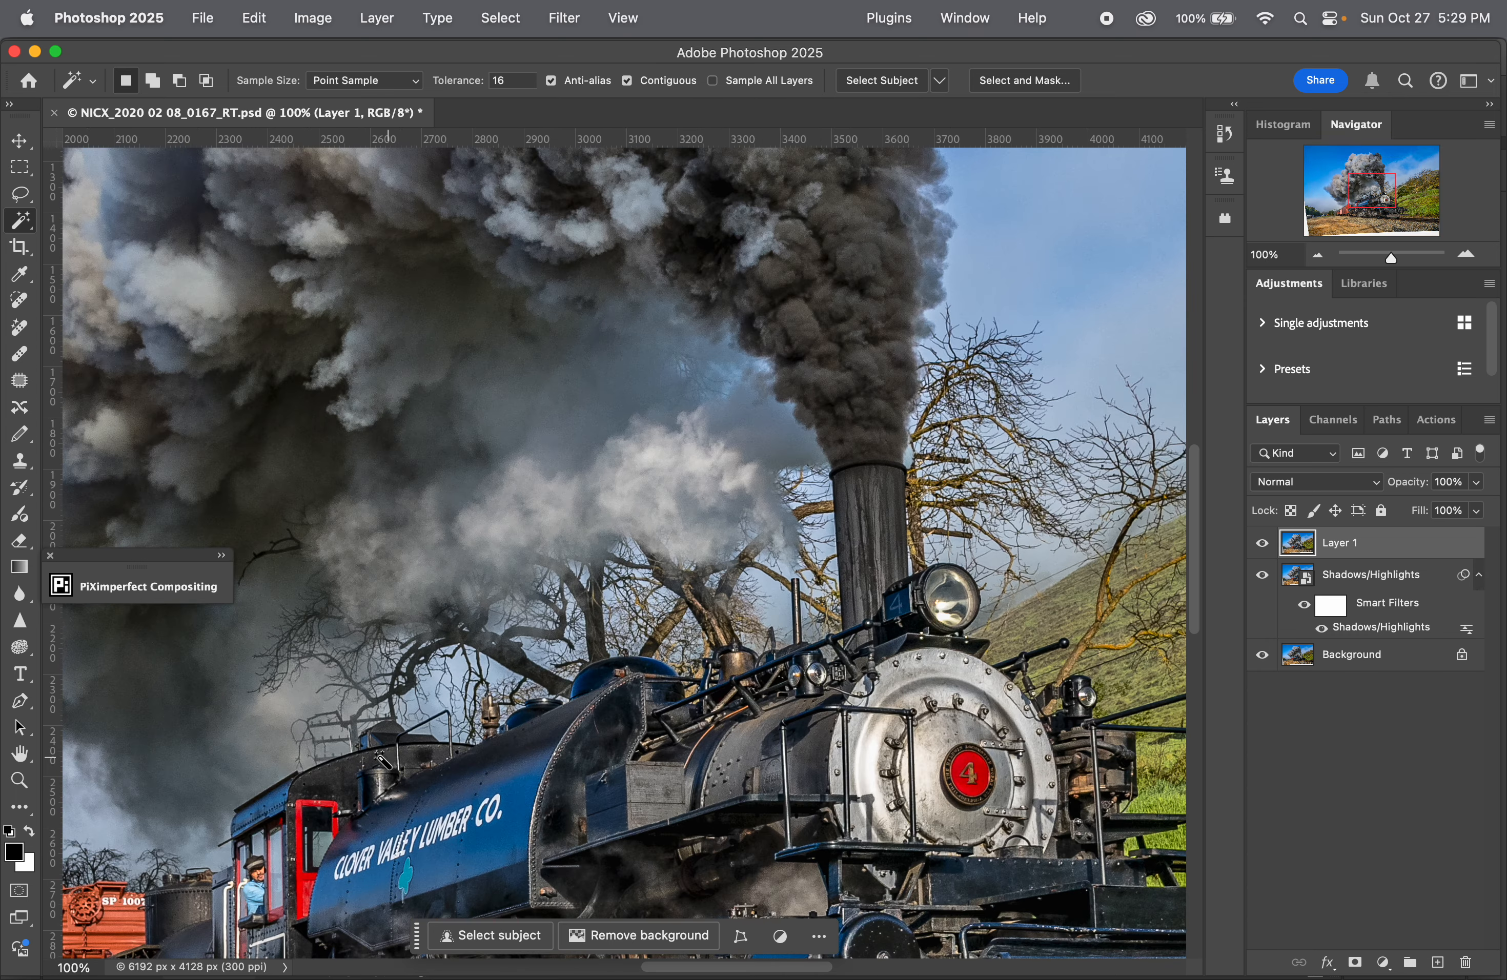
{"action": "left_click_drag", "start_coordinate": [62, 847], "coordinate": [973, 538]}
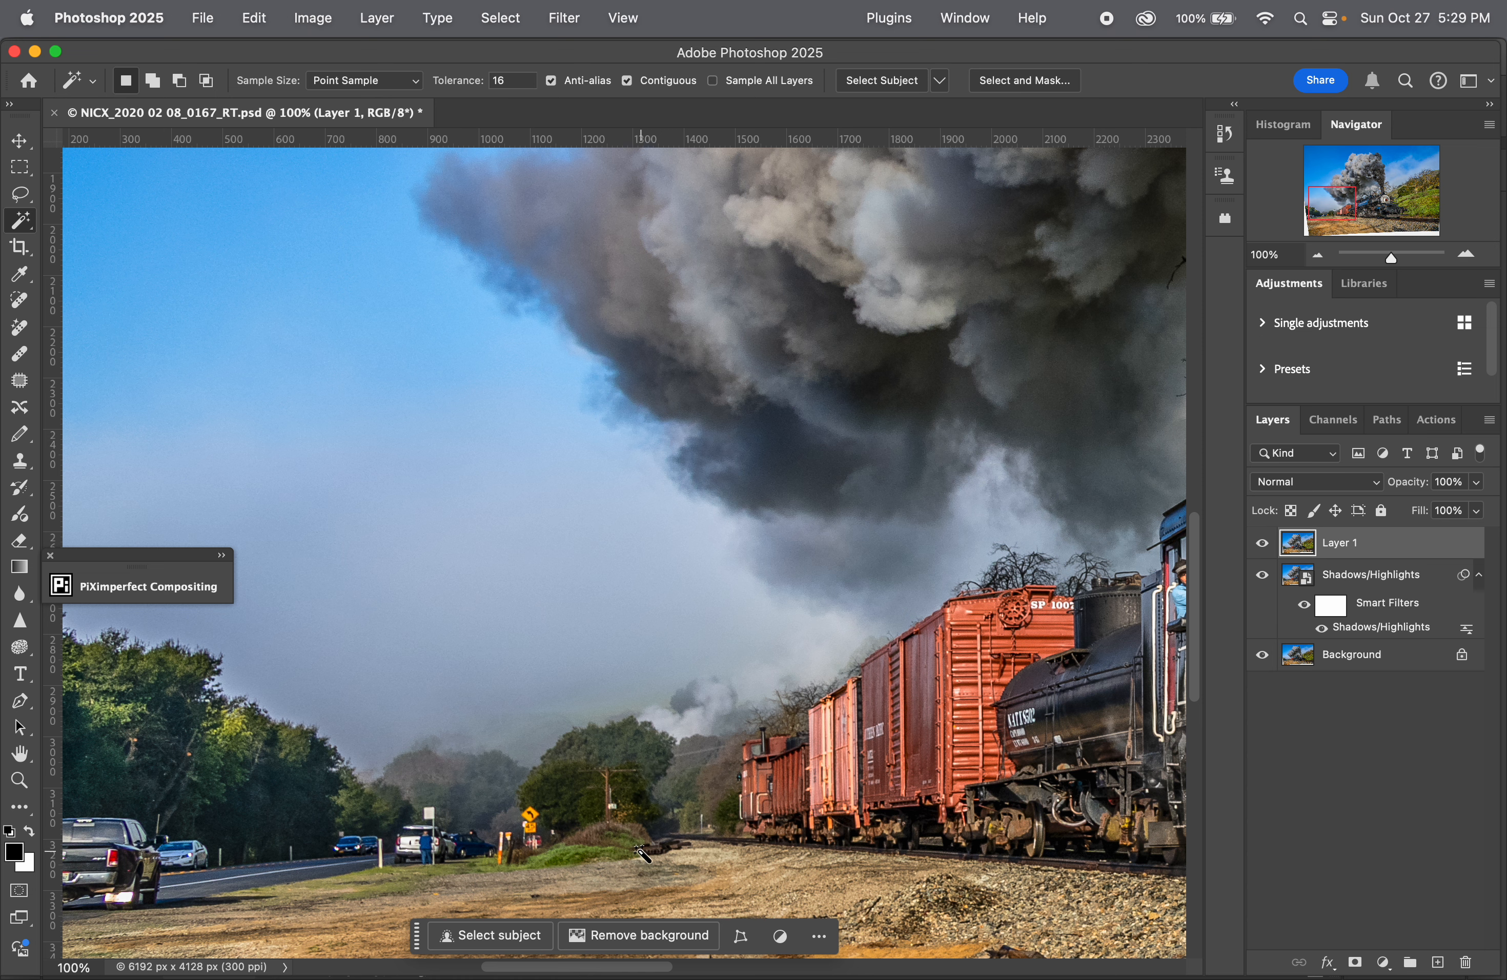
{"action": "left_click", "coordinate": [503, 939]}
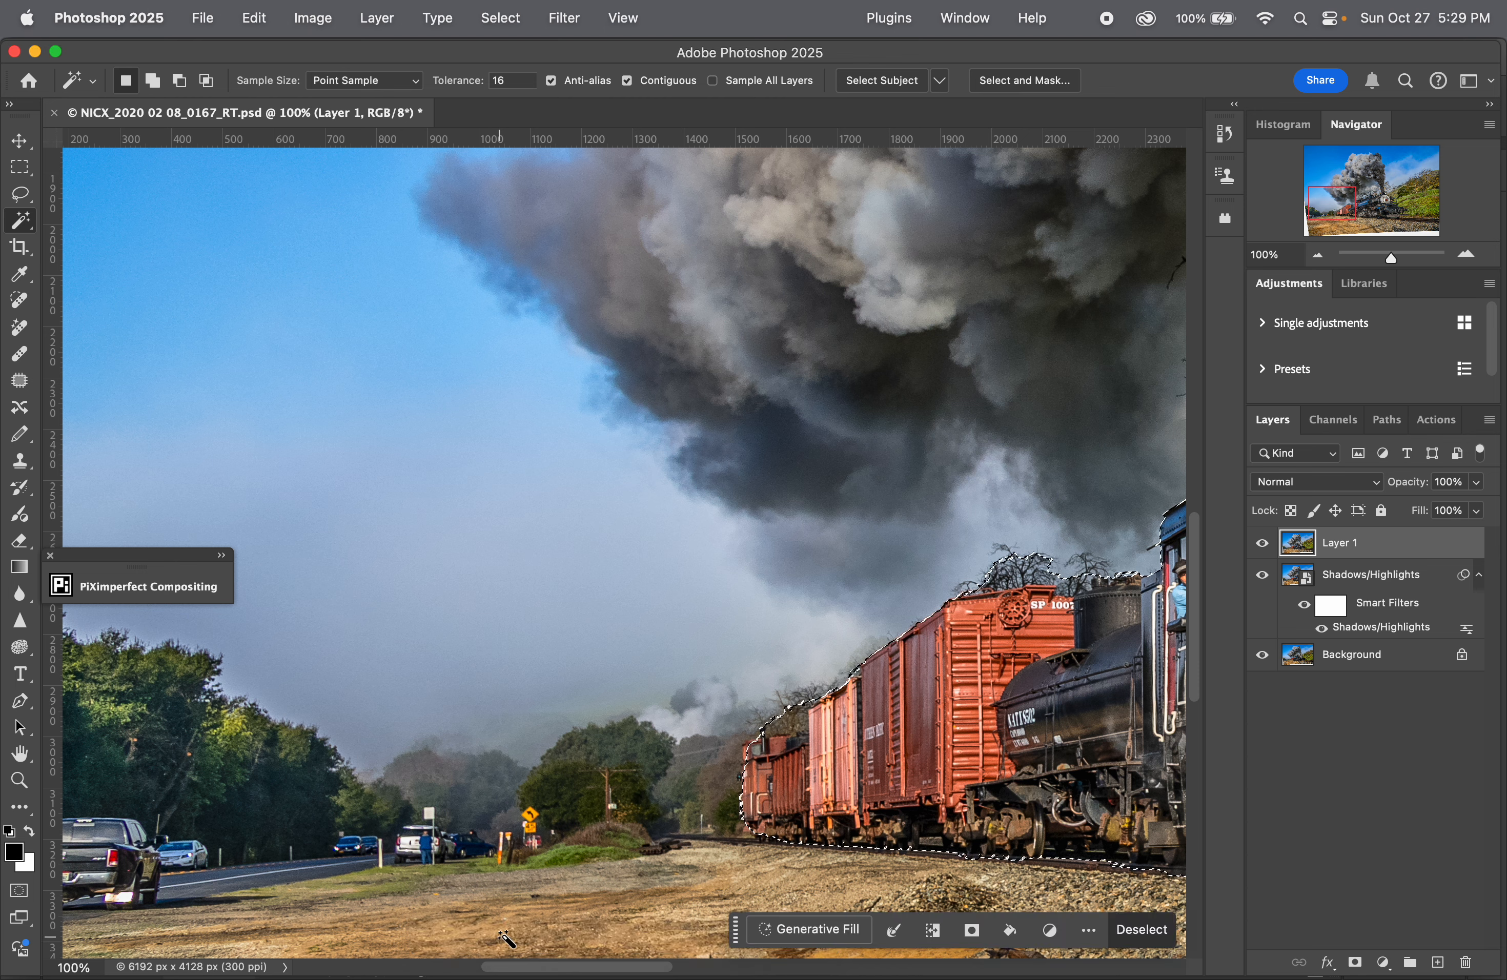
{"action": "left_click", "coordinate": [1140, 930]}
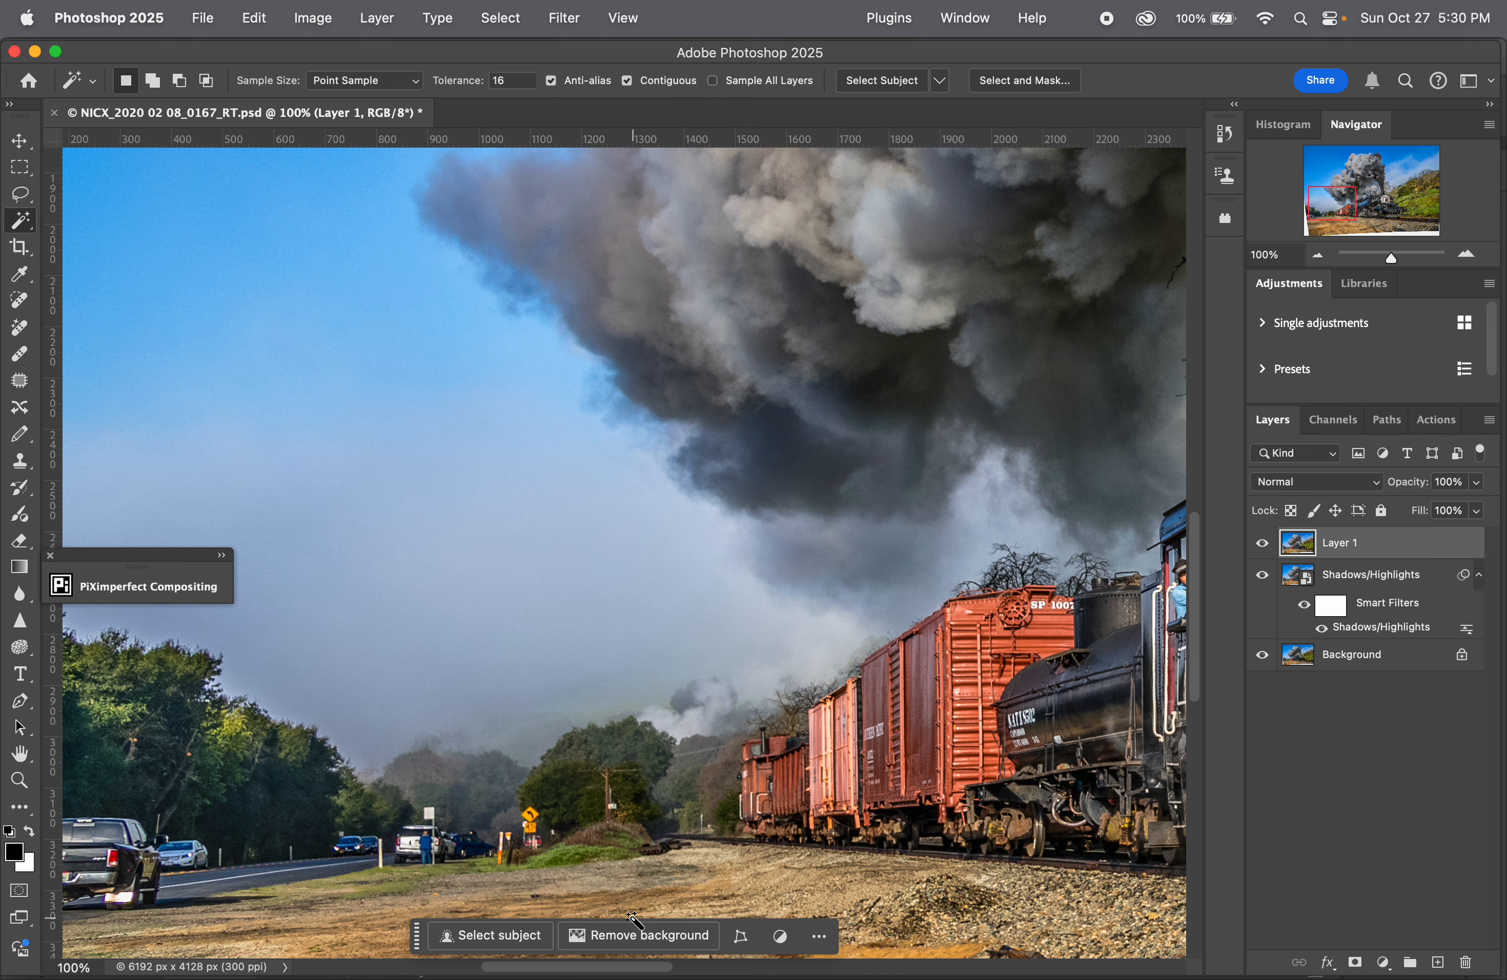
{"action": "key", "text": "l"}
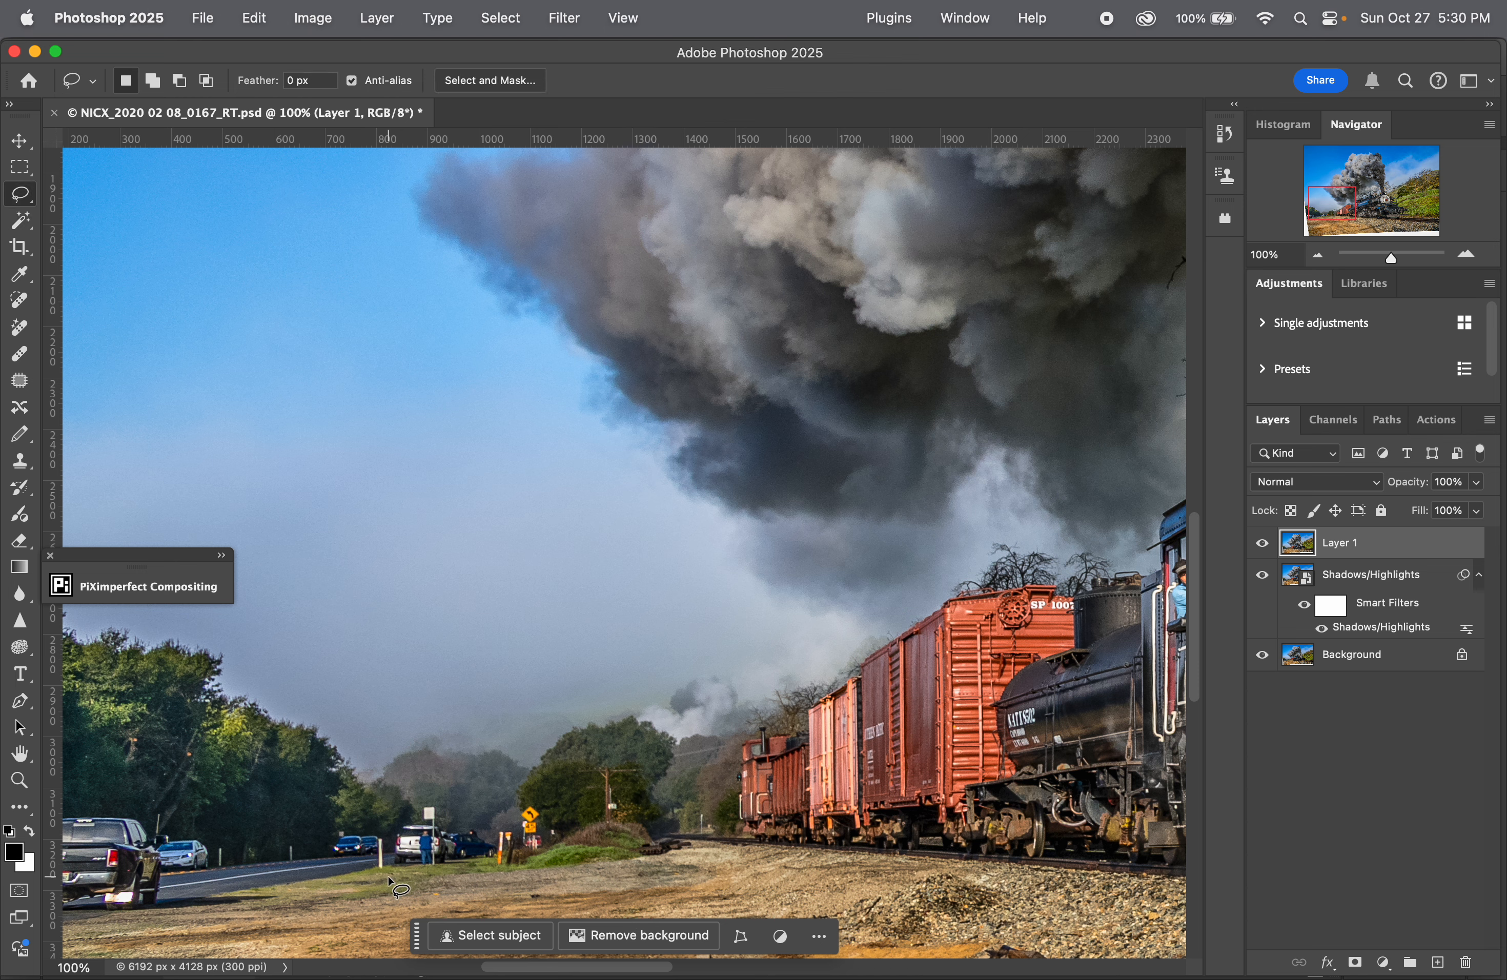
{"action": "mouse_move", "coordinate": [355, 747]}
{"action": "left_mouse_down"}
{"action": "mouse_move", "coordinate": [304, 823]}
{"action": "mouse_move", "coordinate": [325, 871]}
{"action": "mouse_move", "coordinate": [454, 889]}
{"action": "mouse_move", "coordinate": [536, 878]}
{"action": "mouse_move", "coordinate": [583, 847]}
{"action": "mouse_move", "coordinate": [584, 756]}
{"action": "mouse_move", "coordinate": [541, 722]}
{"action": "mouse_move", "coordinate": [419, 718]}
{"action": "mouse_move", "coordinate": [355, 751]}
{"action": "left_mouse_up"}
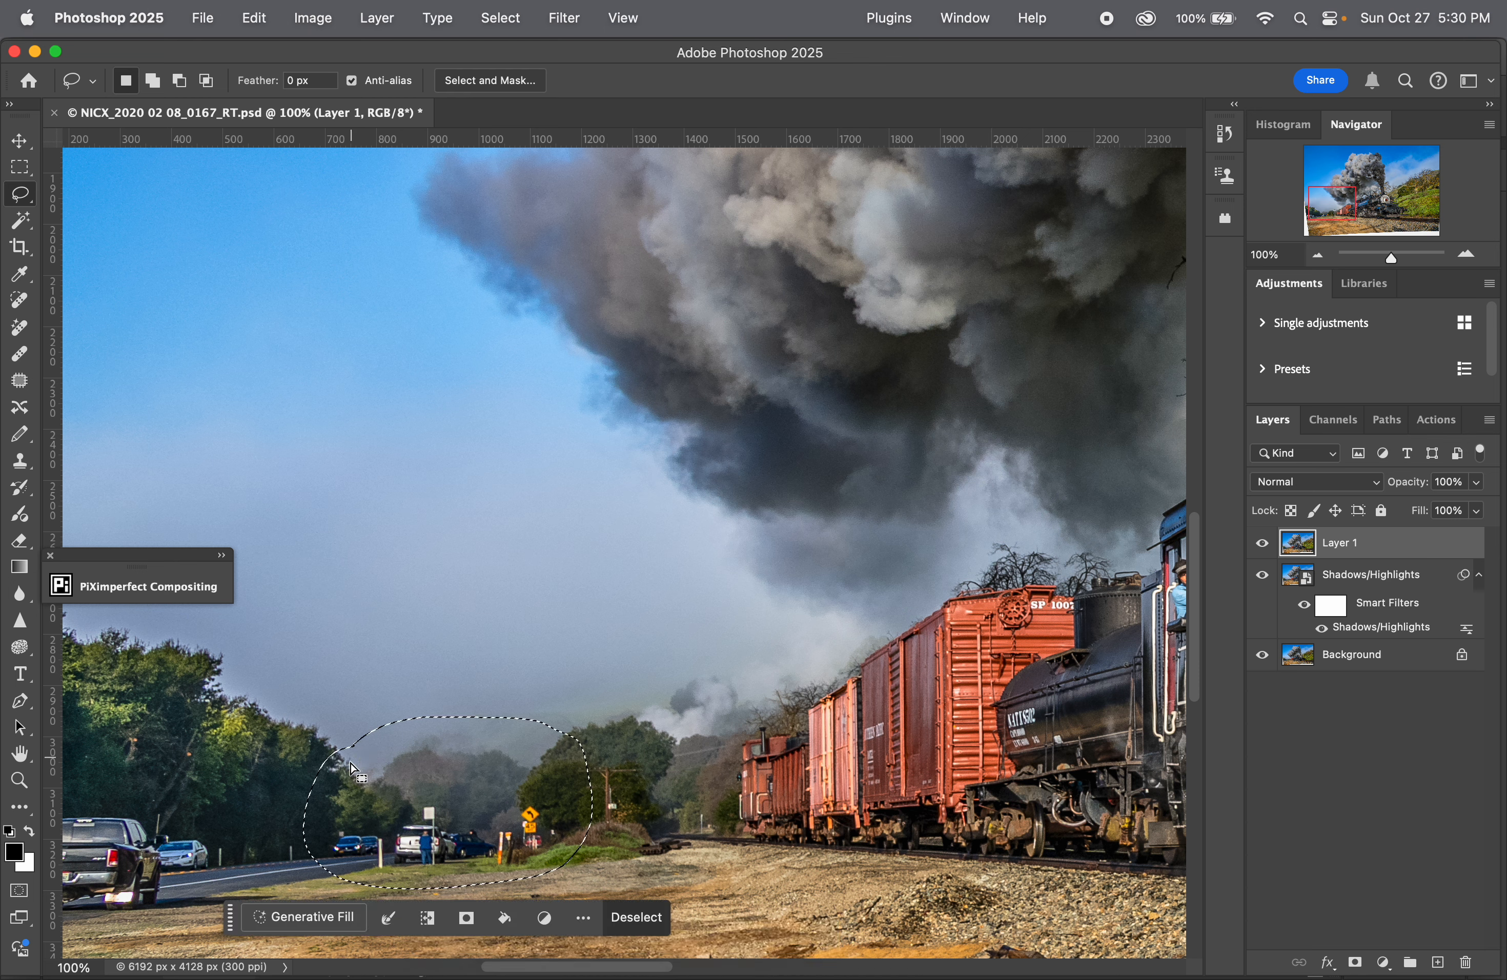
{"action": "left_click", "coordinate": [321, 920]}
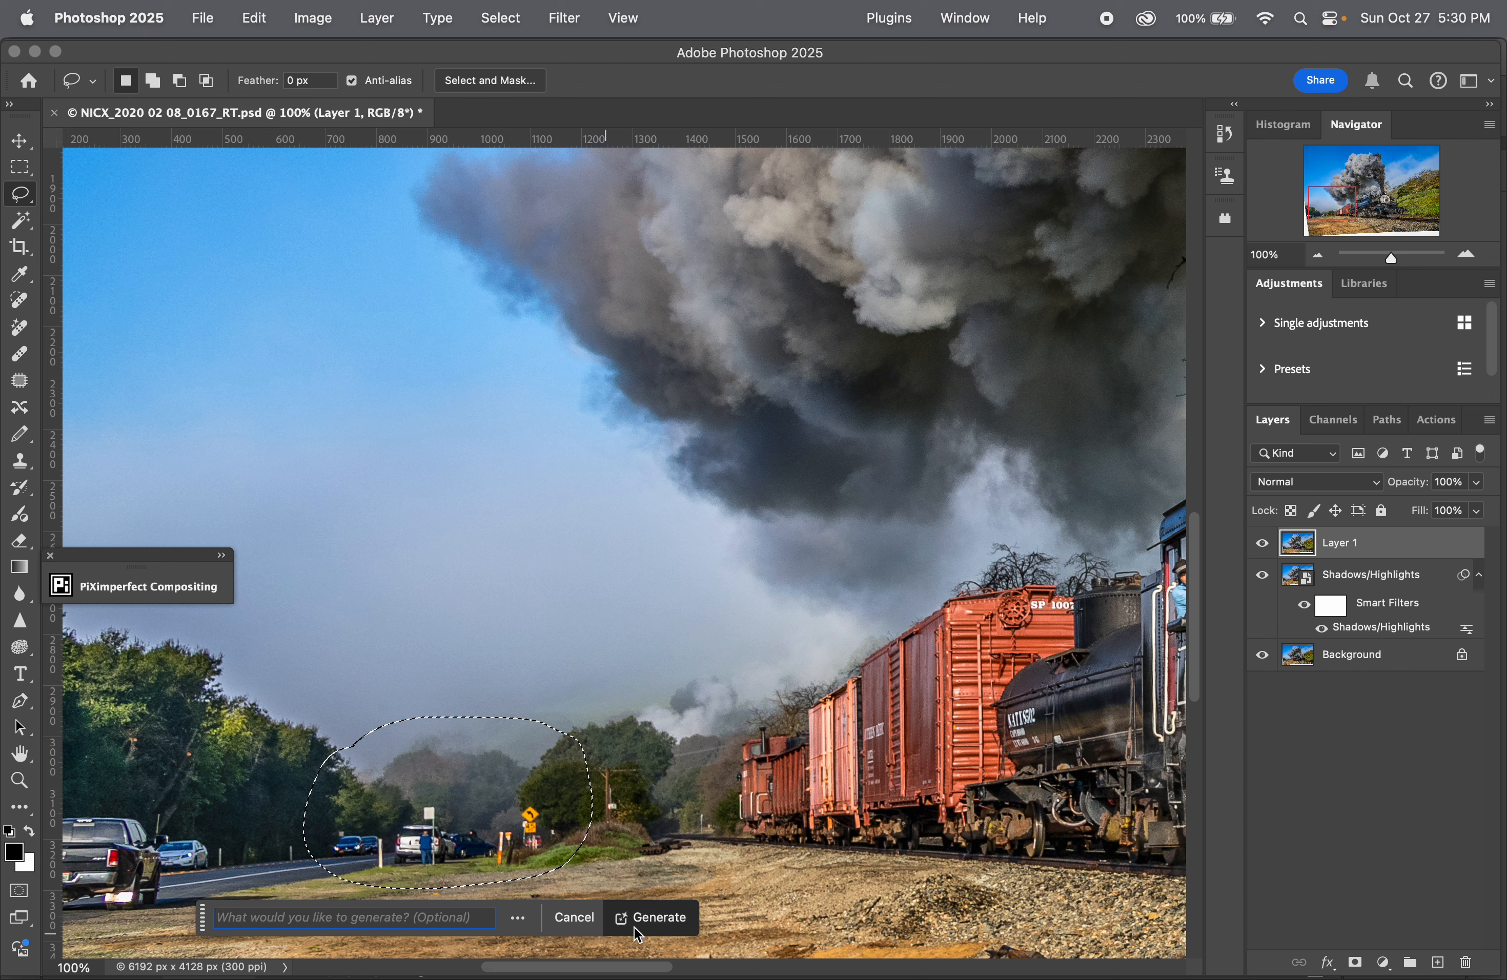
{"action": "left_click", "coordinate": [651, 918]}
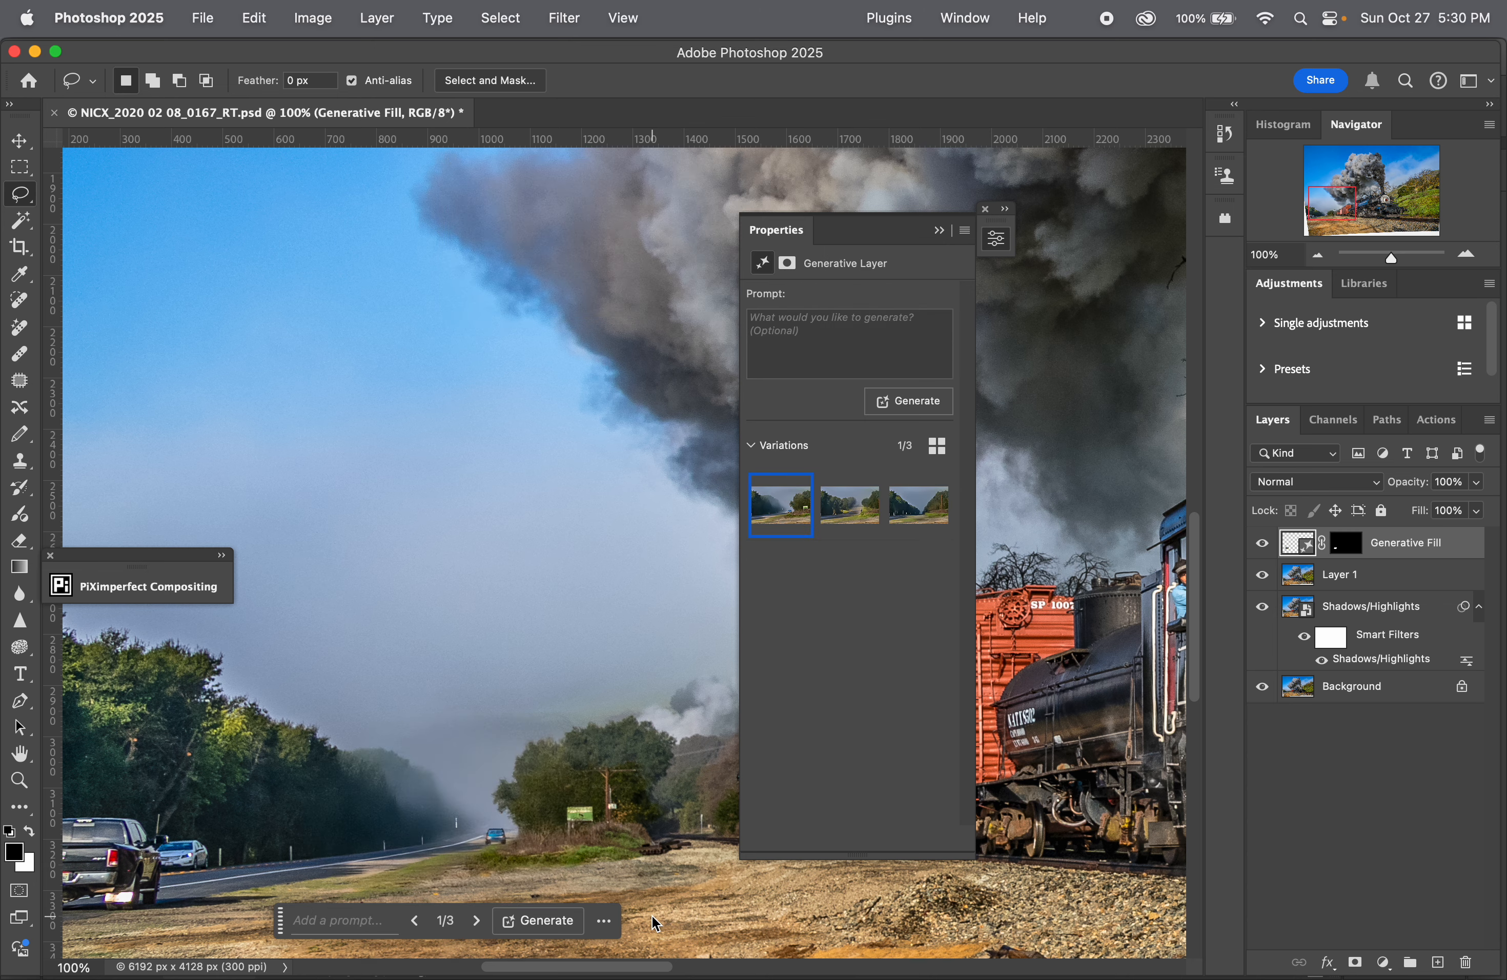
Step: Compare the three Generative Fill variations and select the third one
{"action": "scroll", "coordinate": [614, 955], "scroll_direction": "down", "scroll_amount": 2}
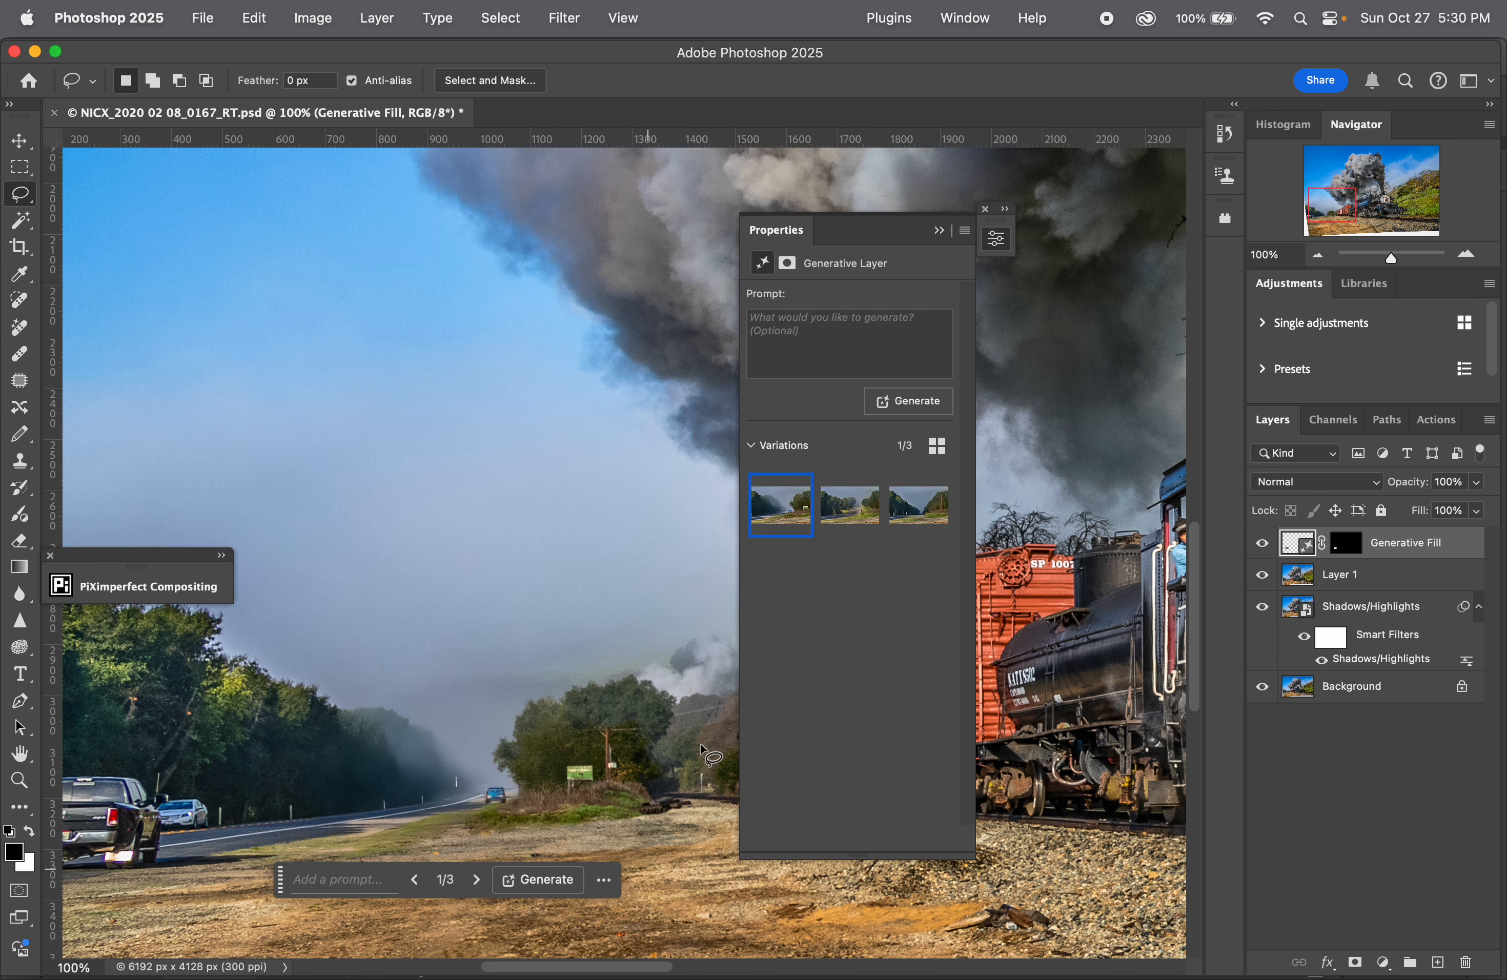
{"action": "left_click", "coordinate": [844, 506]}
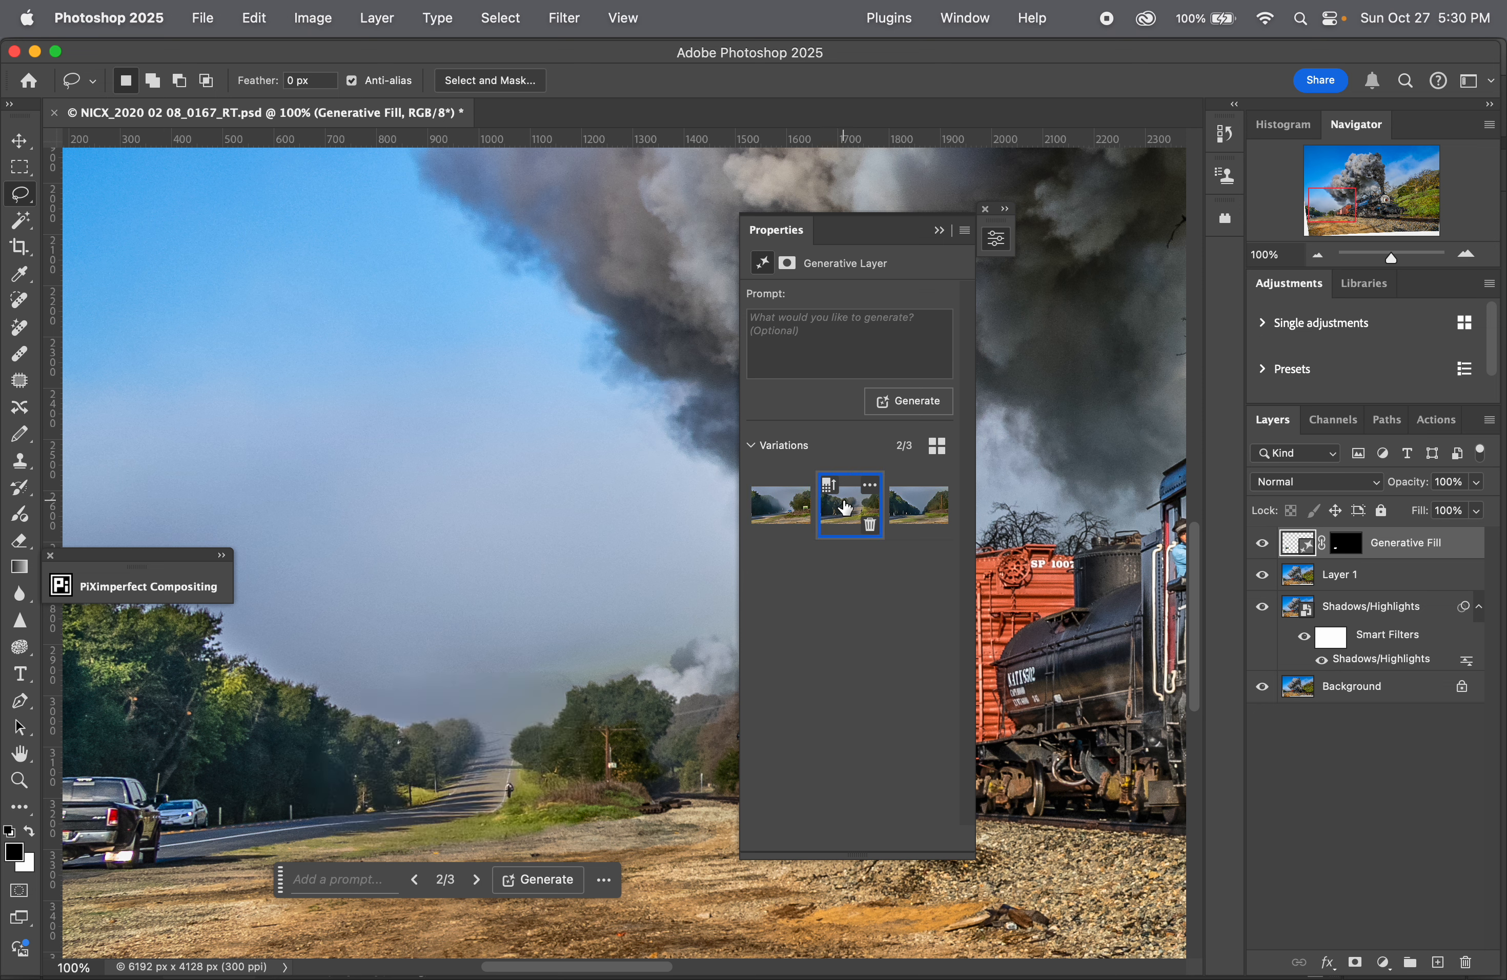
{"action": "left_click", "coordinate": [925, 507]}
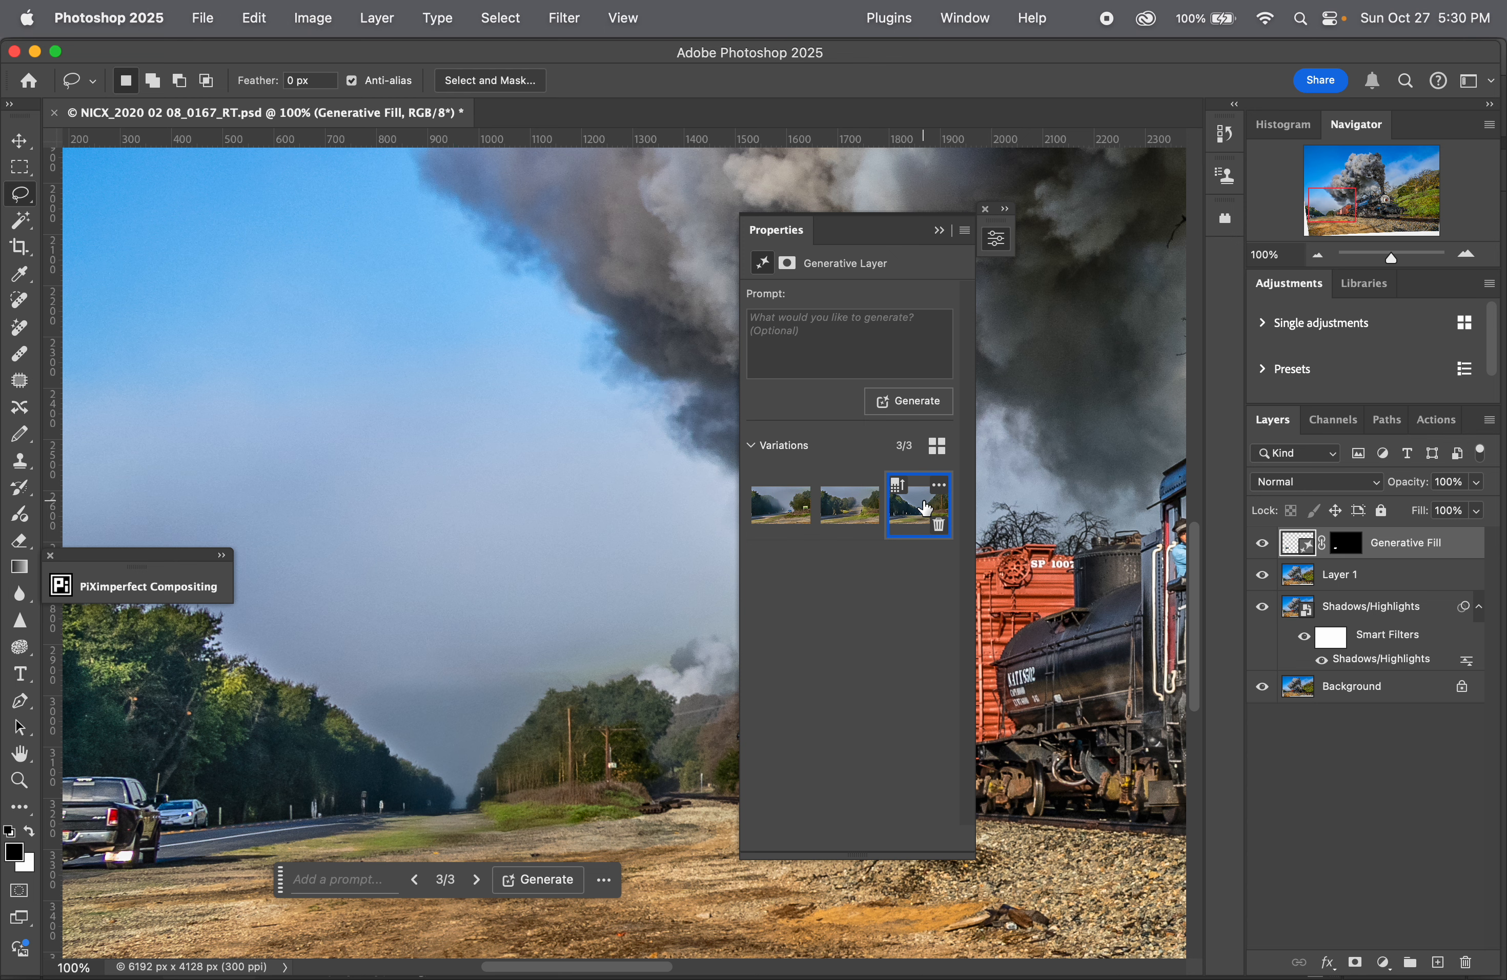
{"action": "left_click", "coordinate": [788, 516]}
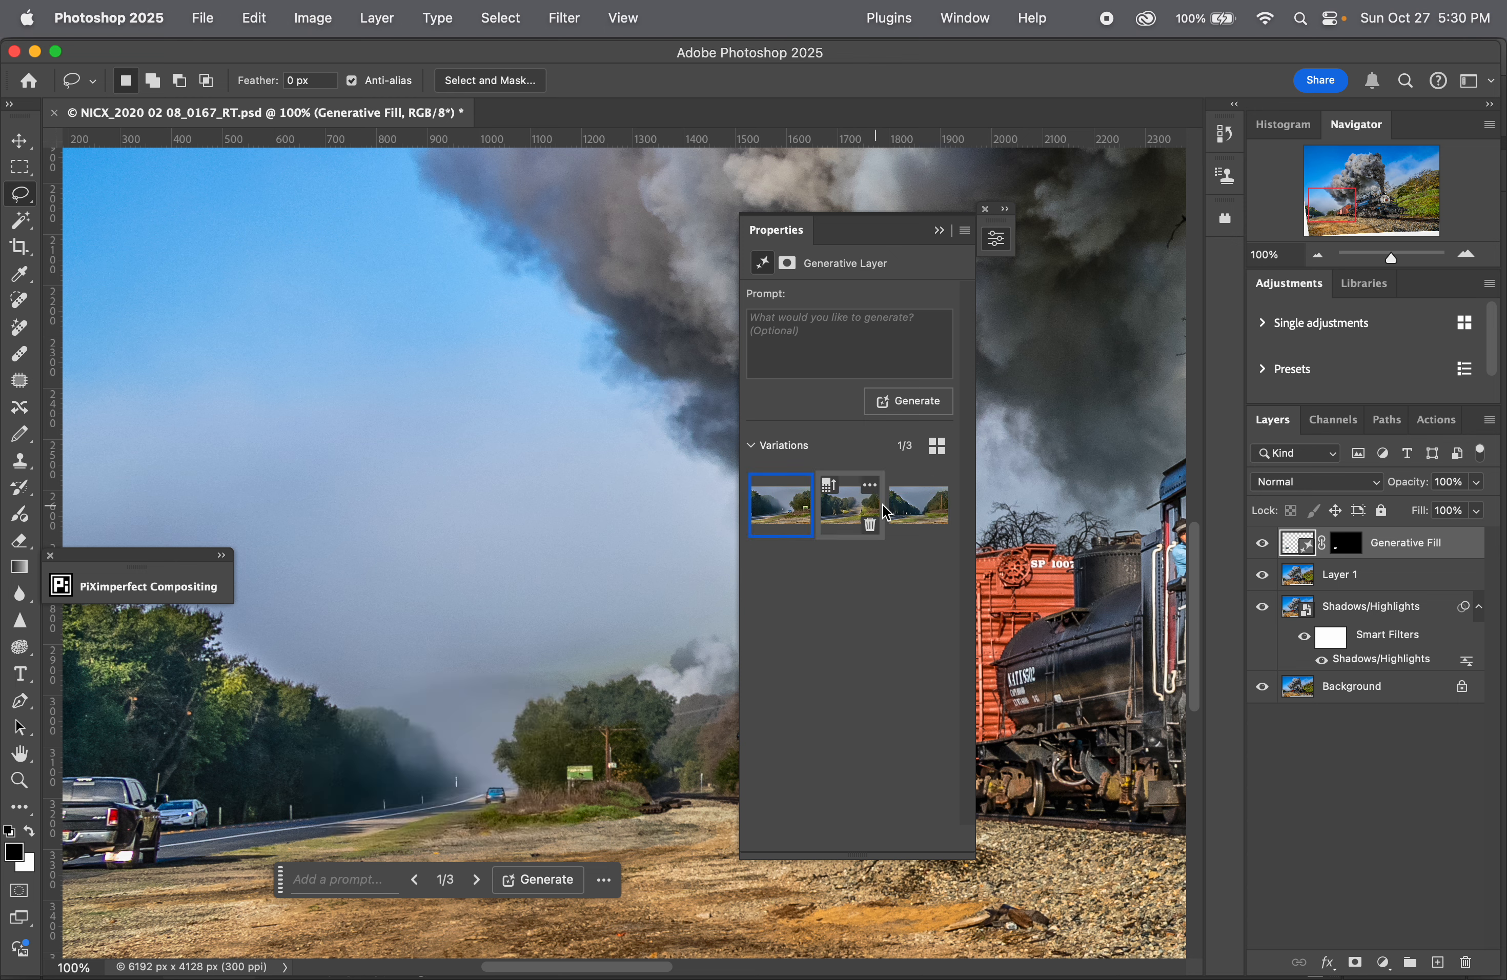
{"action": "left_click", "coordinate": [850, 507]}
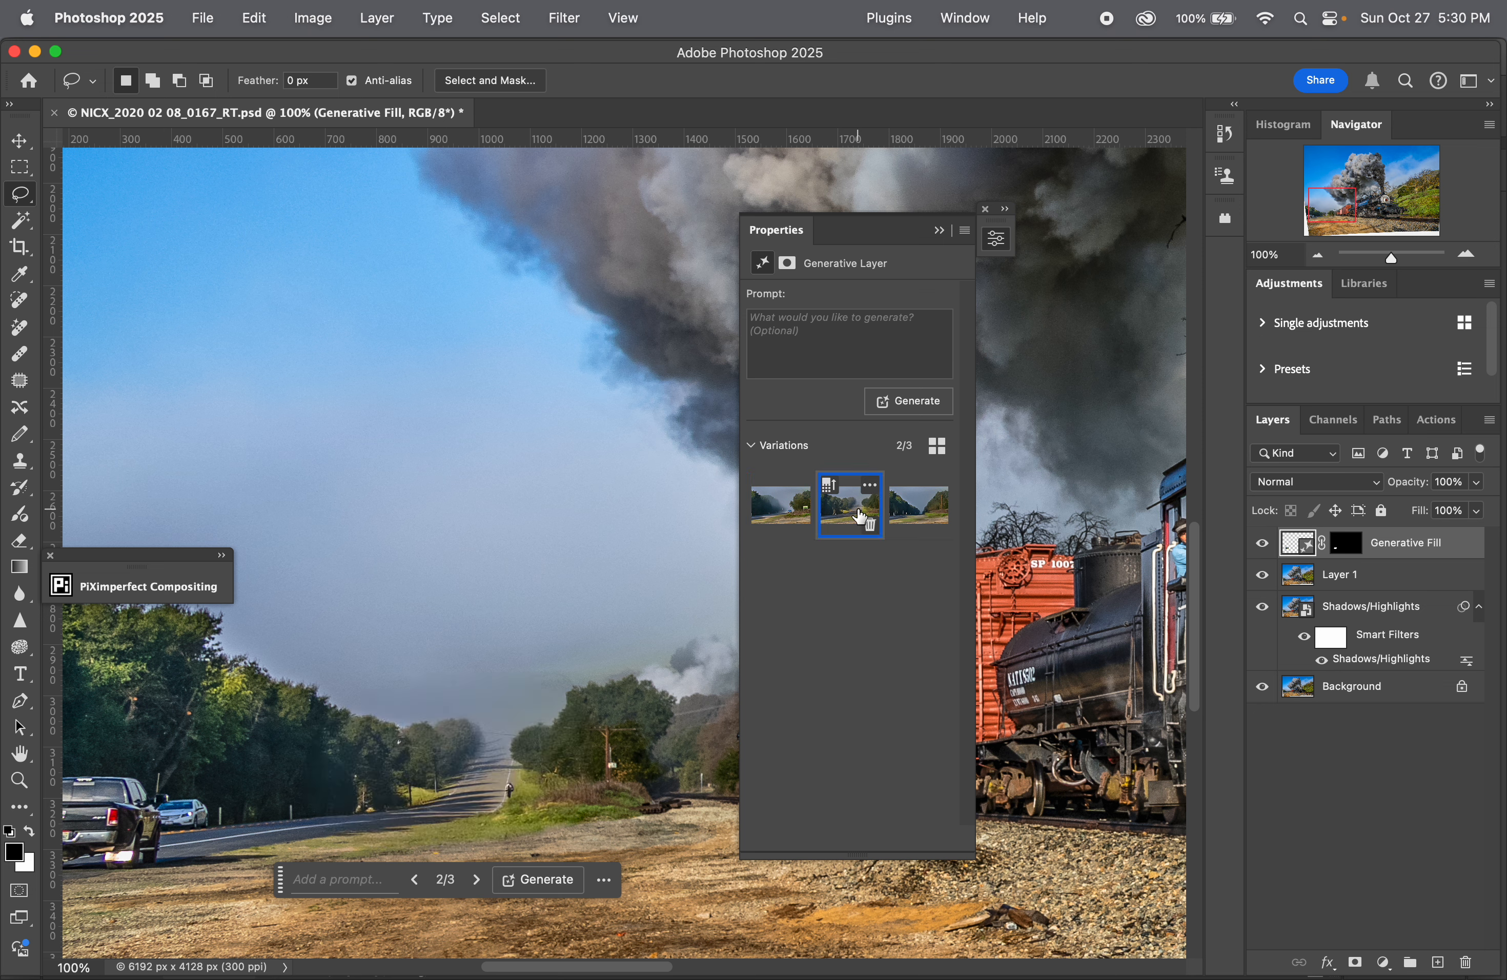
{"action": "left_click", "coordinate": [924, 516]}
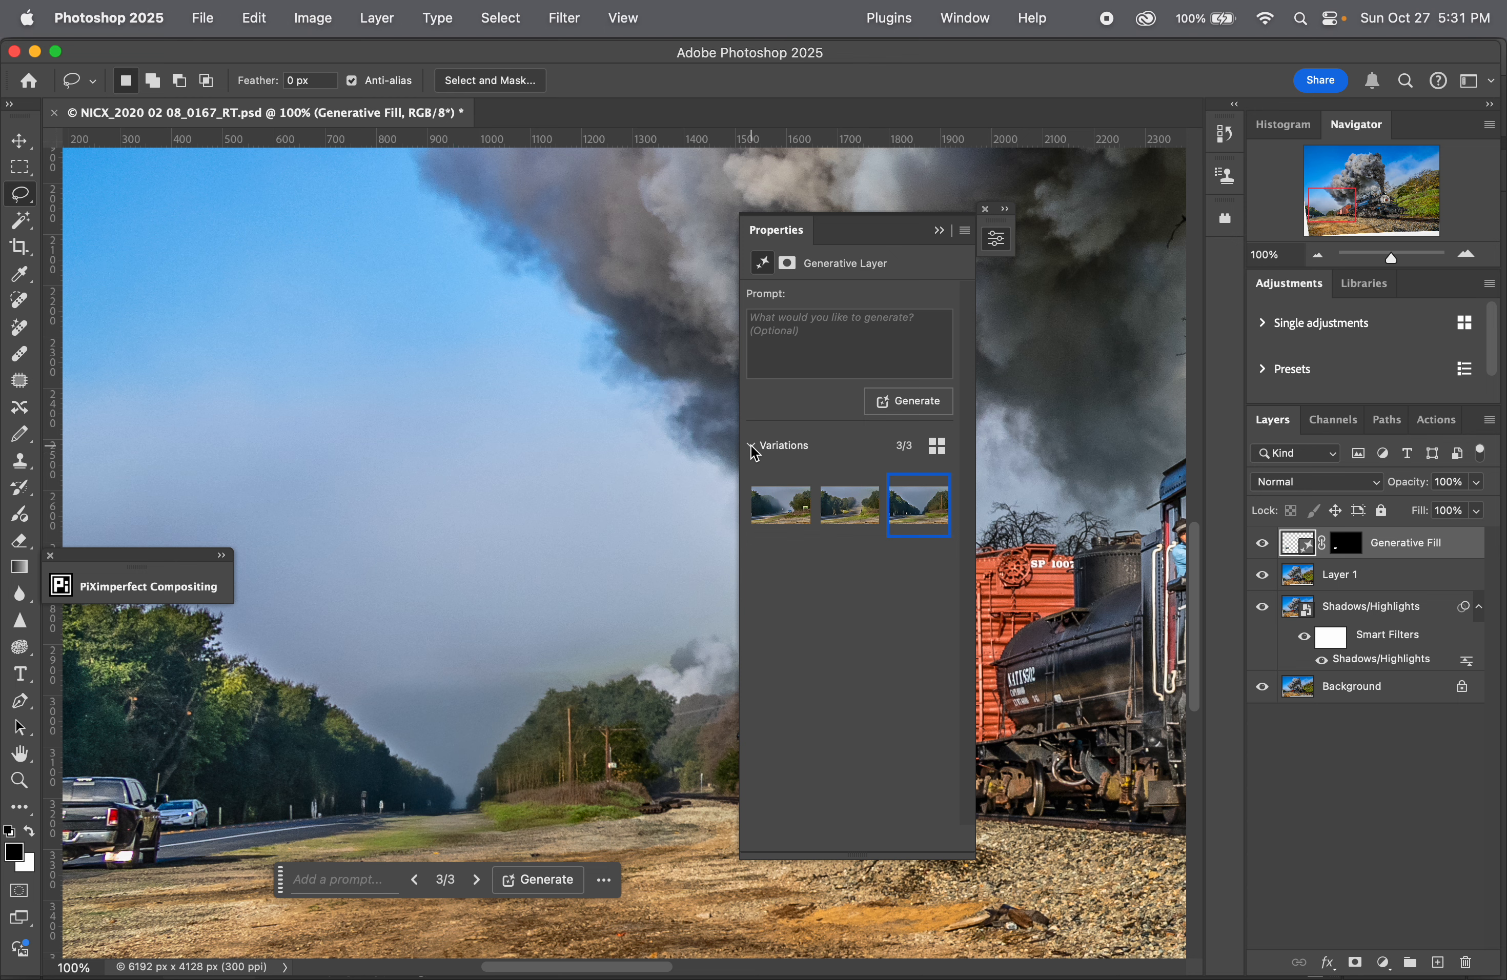
Step: Enlarge the variation thumbnails and review the generative layer's mask properties
{"action": "left_click", "coordinate": [939, 447]}
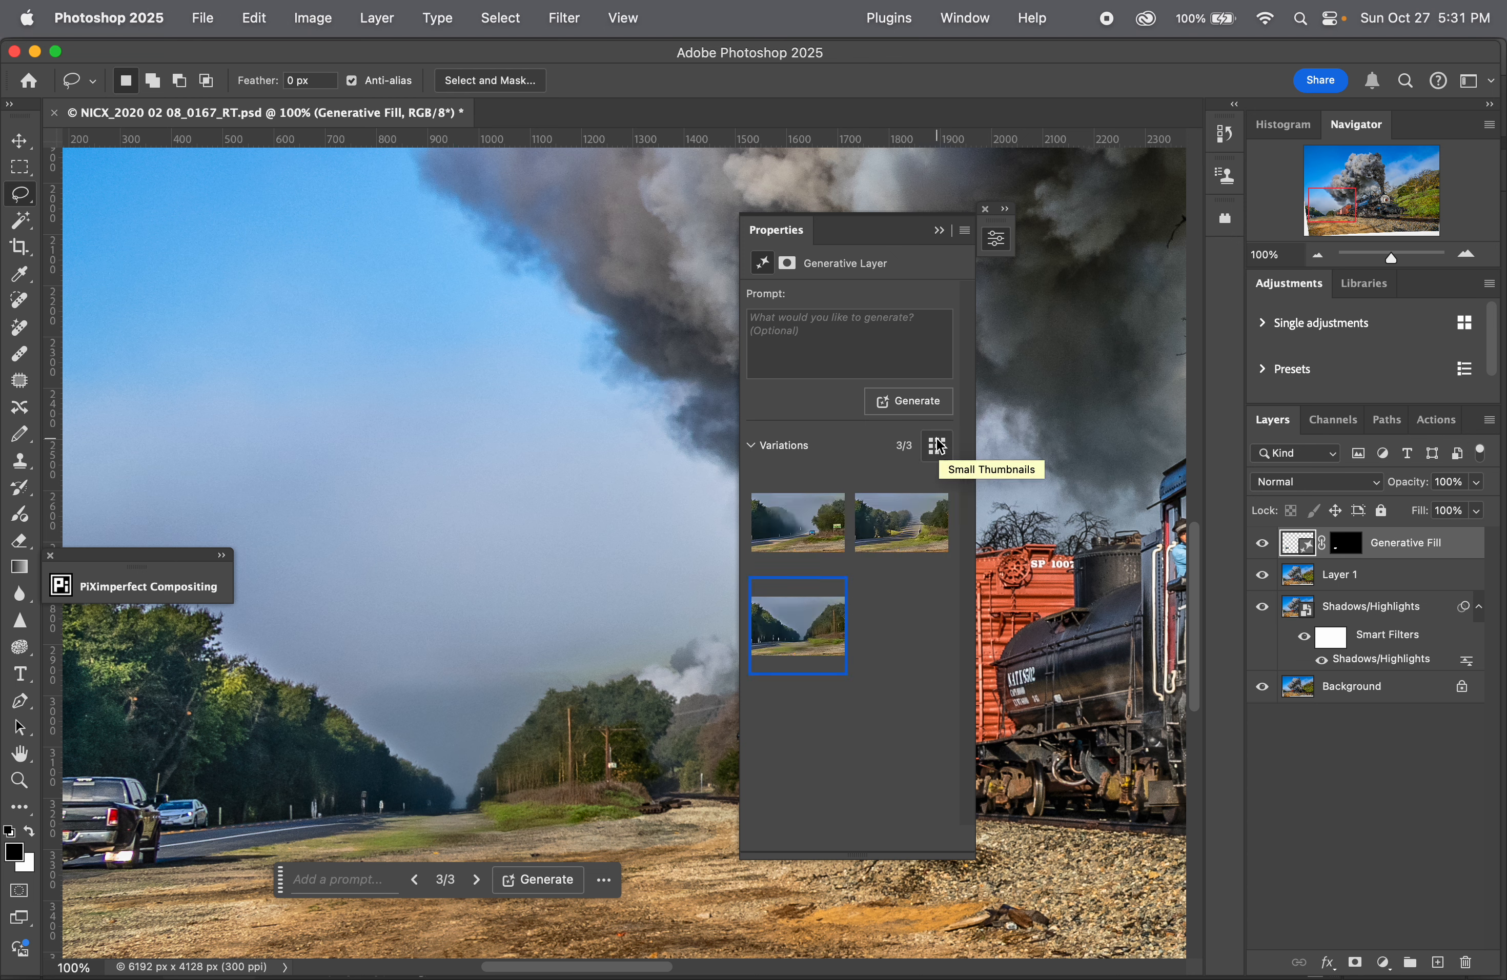
{"action": "left_click", "coordinate": [788, 264]}
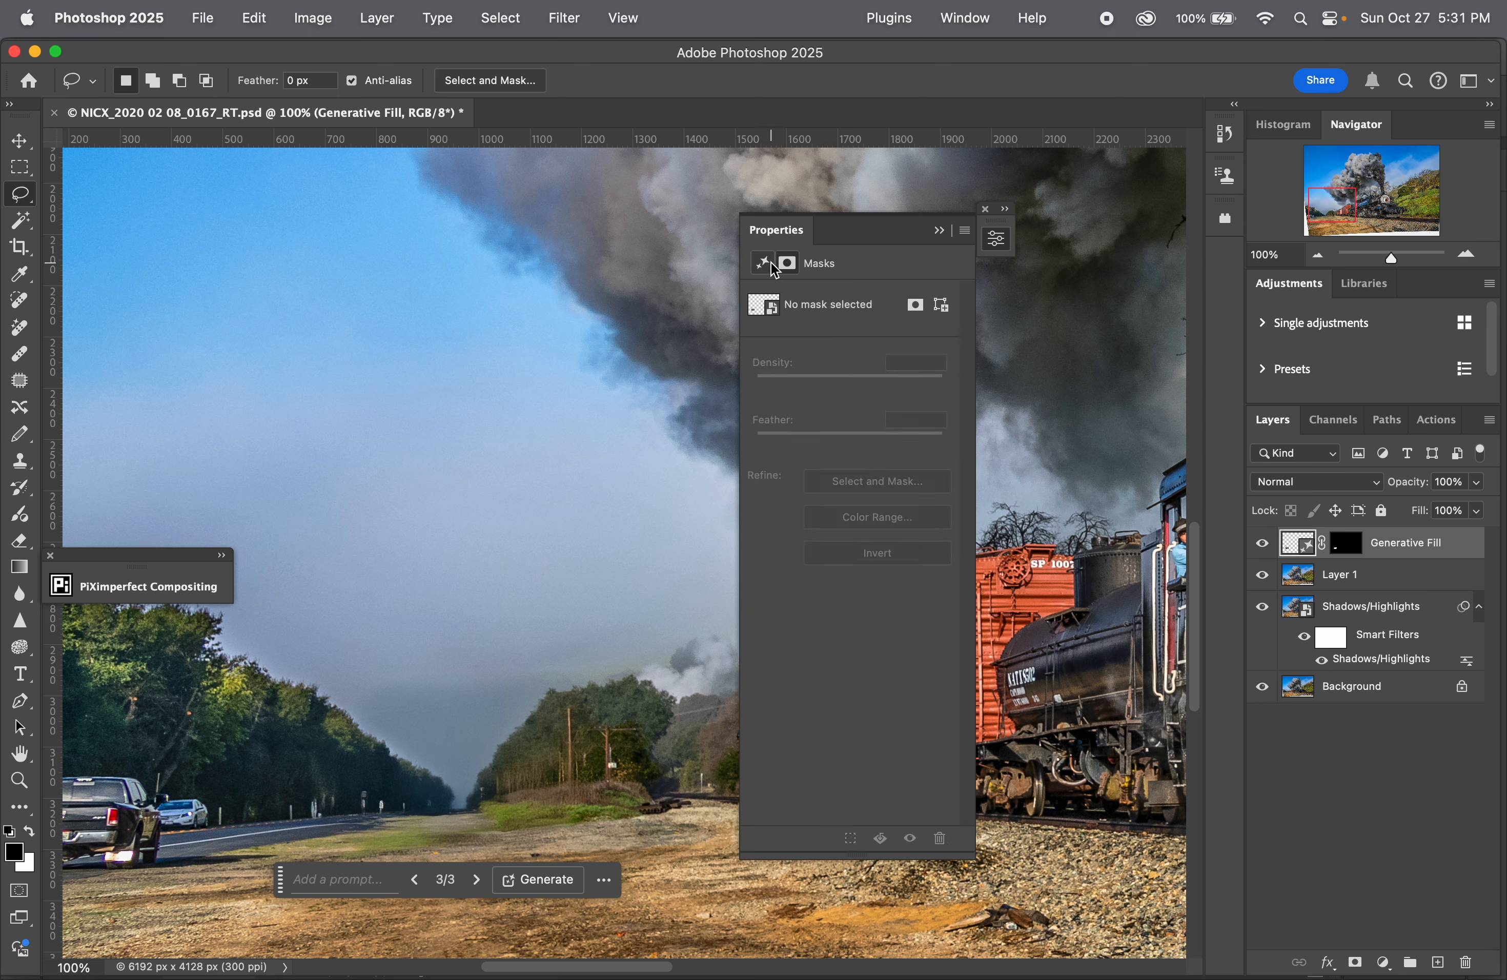
{"action": "left_click", "coordinate": [762, 263]}
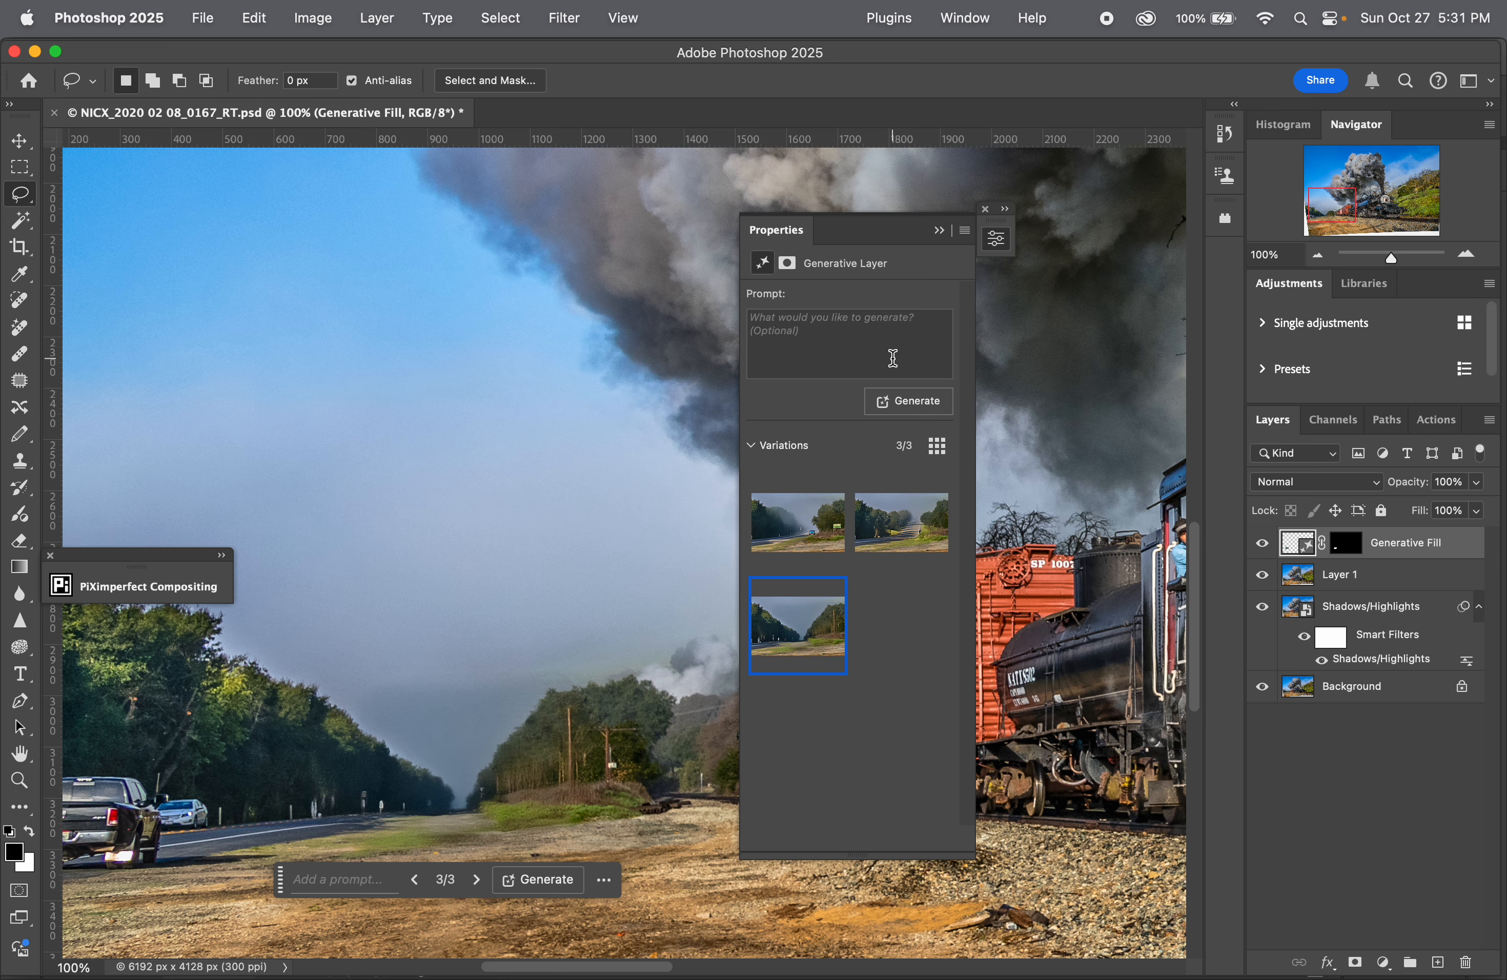
Step: Examine the generated trees, road and sky at 400% for quality, and collapse the generative layer's properties
{"action": "key", "text": "super+minus"}
{"action": "key", "text": "super+plus"}
{"action": "key", "text": "super+plus"}
{"action": "key", "text": "super+plus"}
{"action": "key", "text": "super+plus"}
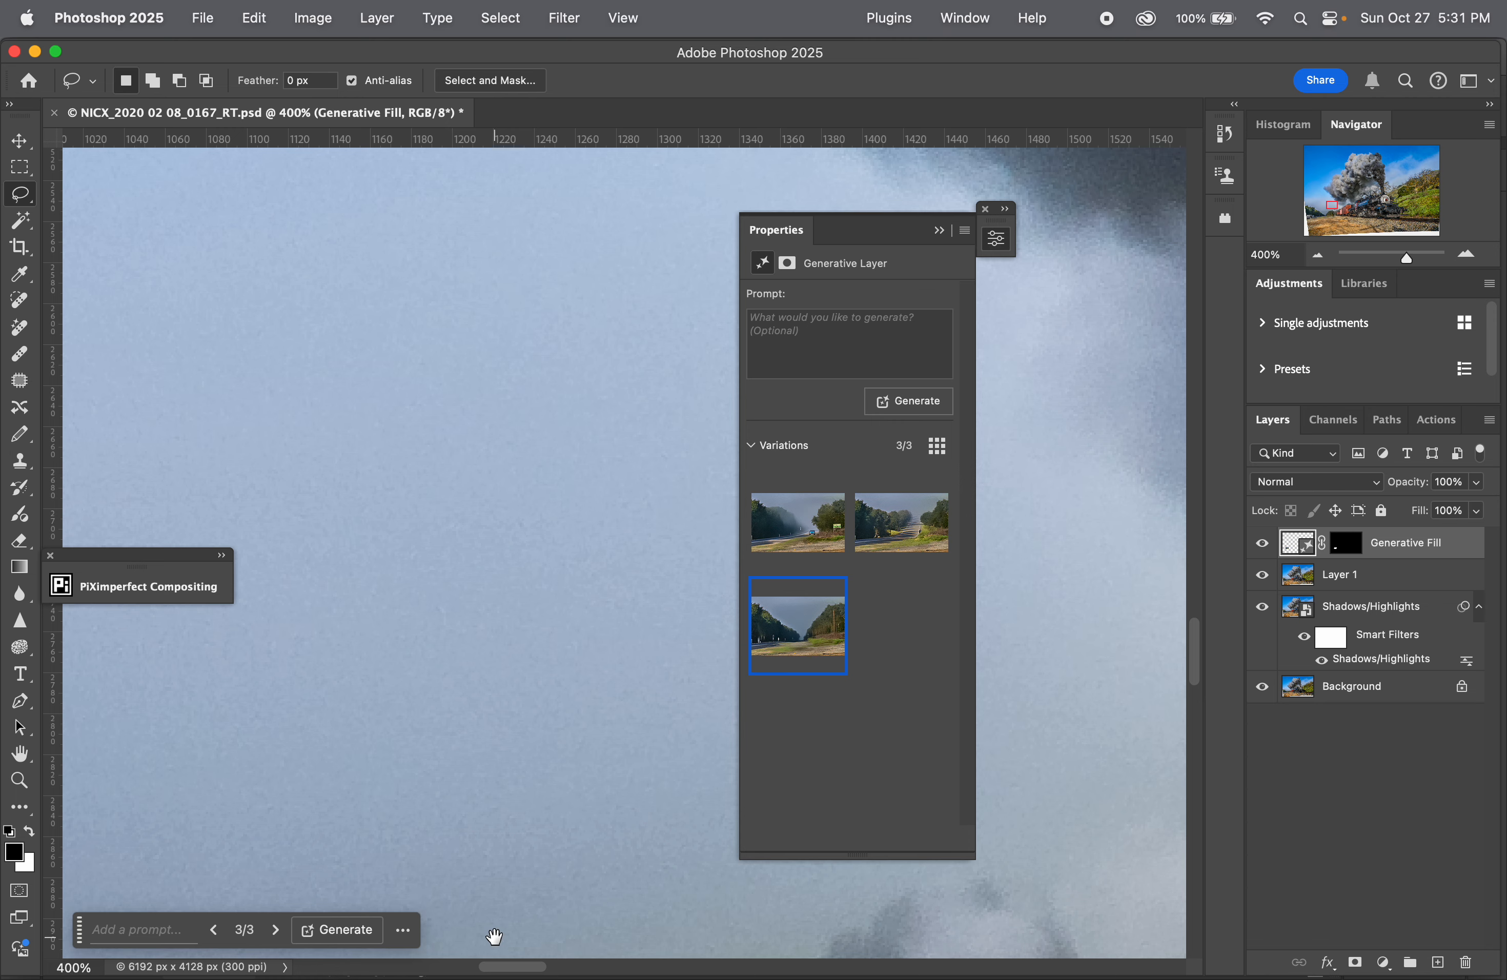
{"action": "left_click_drag", "start_coordinate": [505, 898], "coordinate": [591, 127]}
{"action": "left_click_drag", "start_coordinate": [282, 581], "coordinate": [575, 576]}
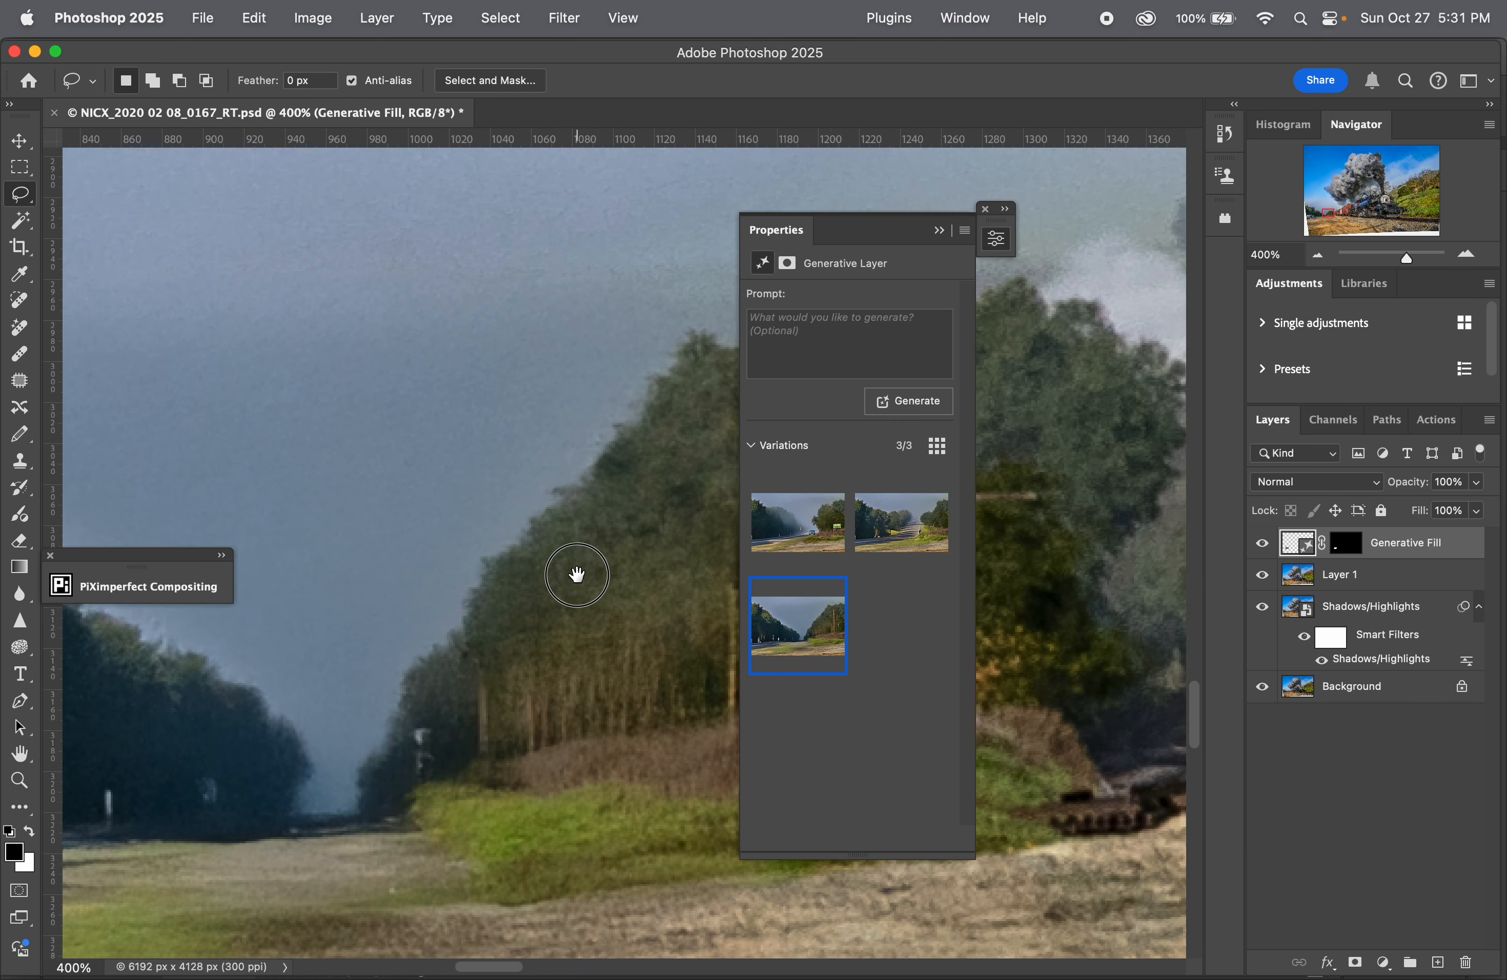
{"action": "left_click_drag", "start_coordinate": [541, 633], "coordinate": [309, 718]}
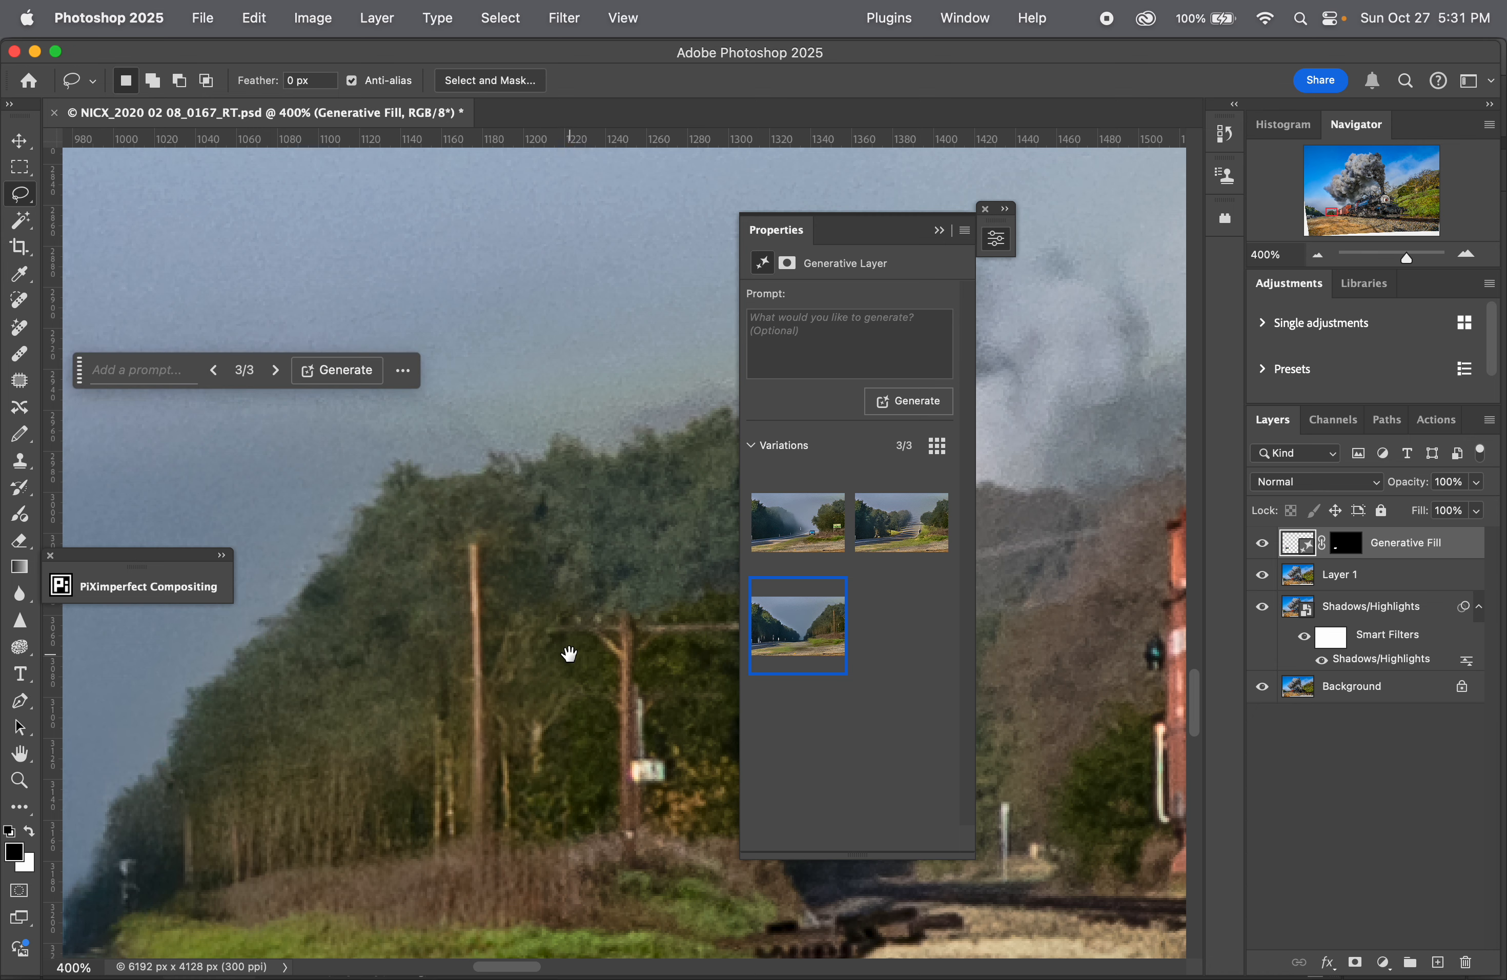
{"action": "left_click_drag", "start_coordinate": [573, 649], "coordinate": [478, 701]}
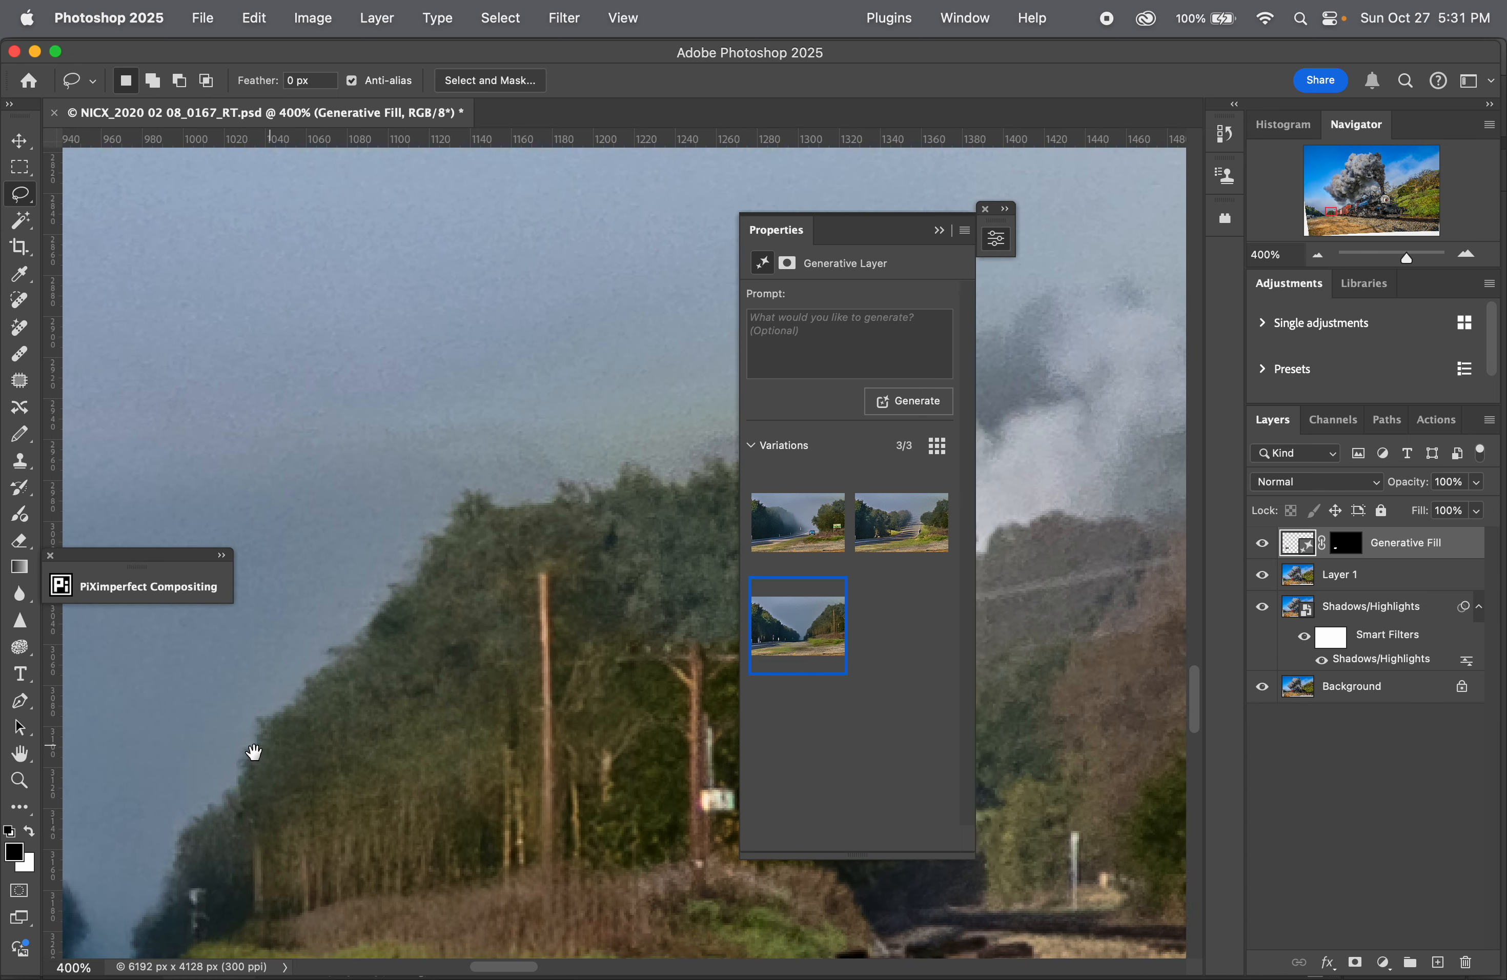
{"action": "left_click_drag", "start_coordinate": [252, 747], "coordinate": [521, 650]}
{"action": "left_click_drag", "start_coordinate": [306, 767], "coordinate": [461, 730]}
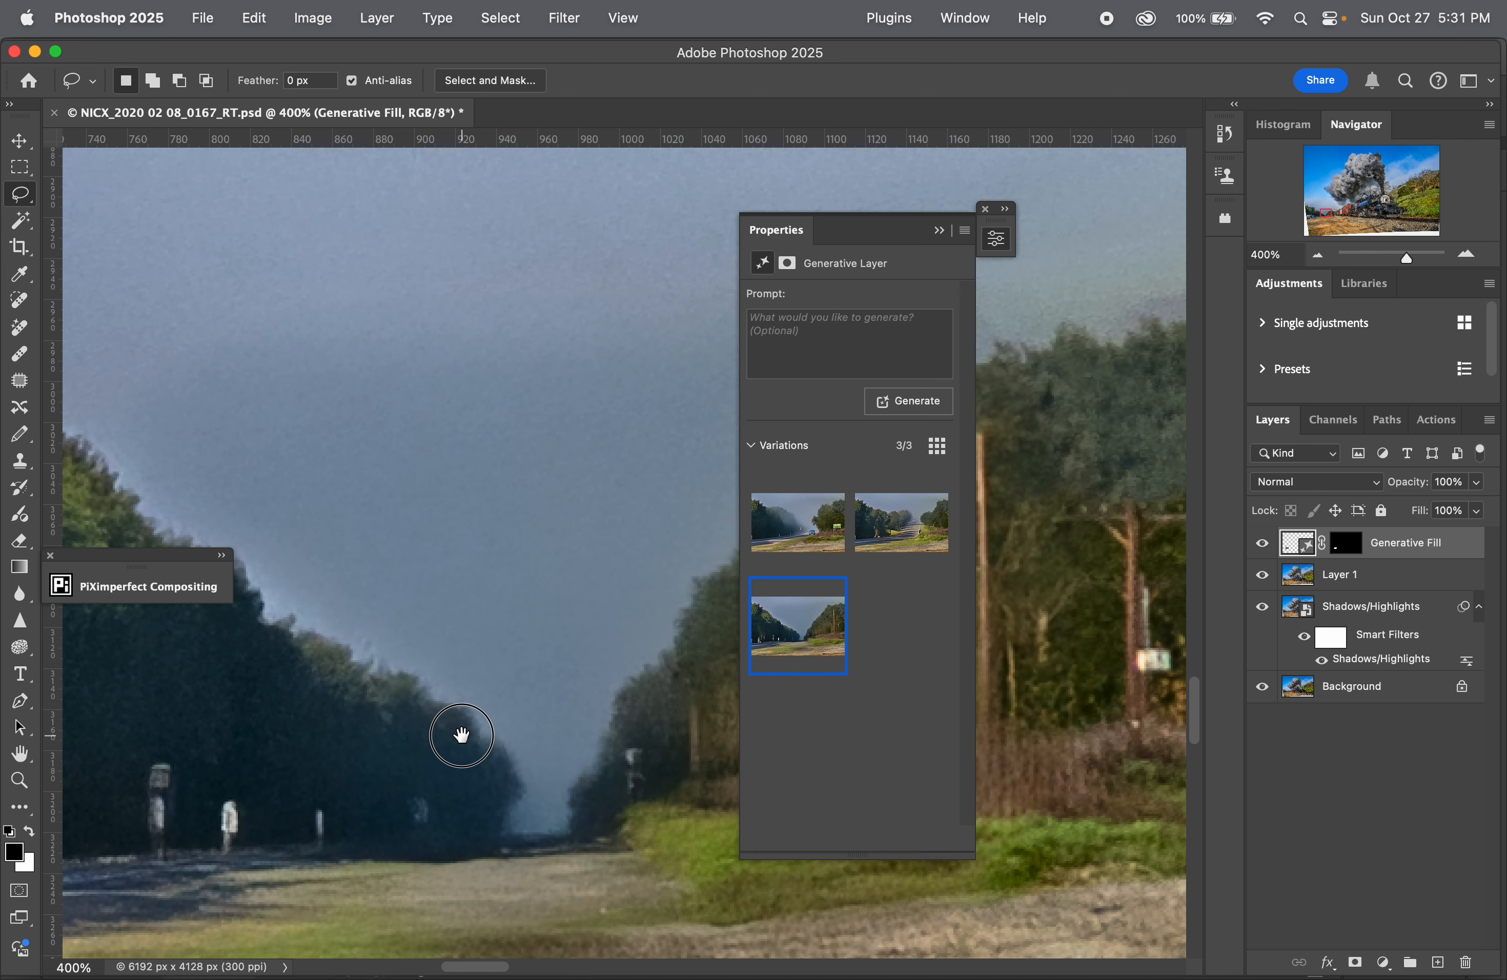
{"action": "left_click", "coordinate": [940, 231]}
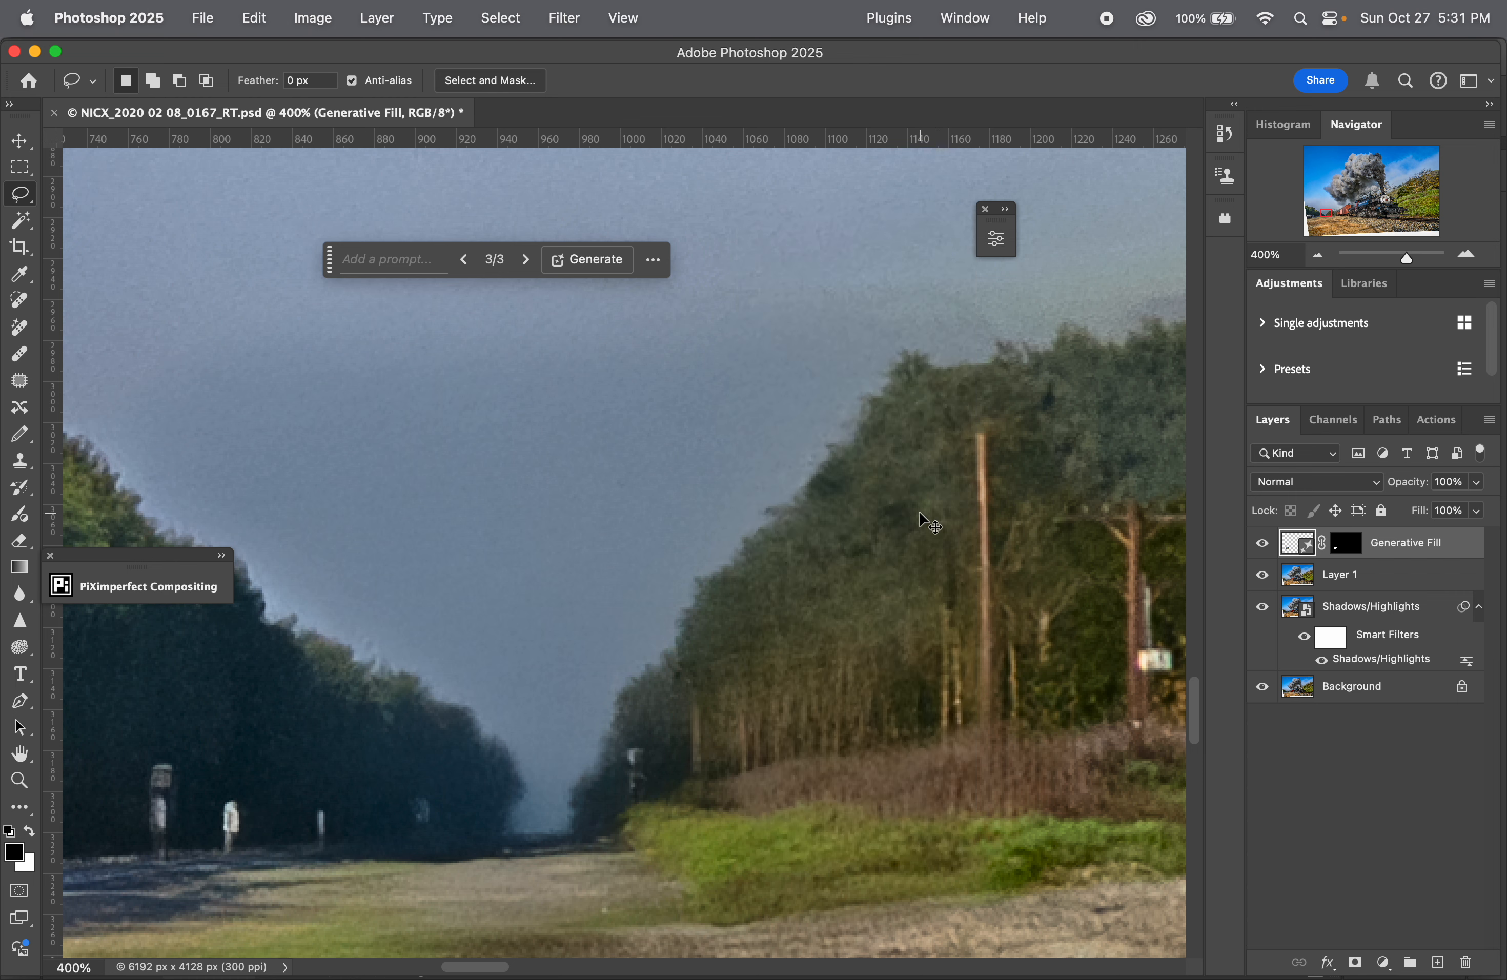
Step: Save NICX_2020 02 08_0167_RT.psd with the Generative Fill layer and view the whole image
{"action": "key", "text": "super+0"}
{"action": "key", "text": "super+s"}
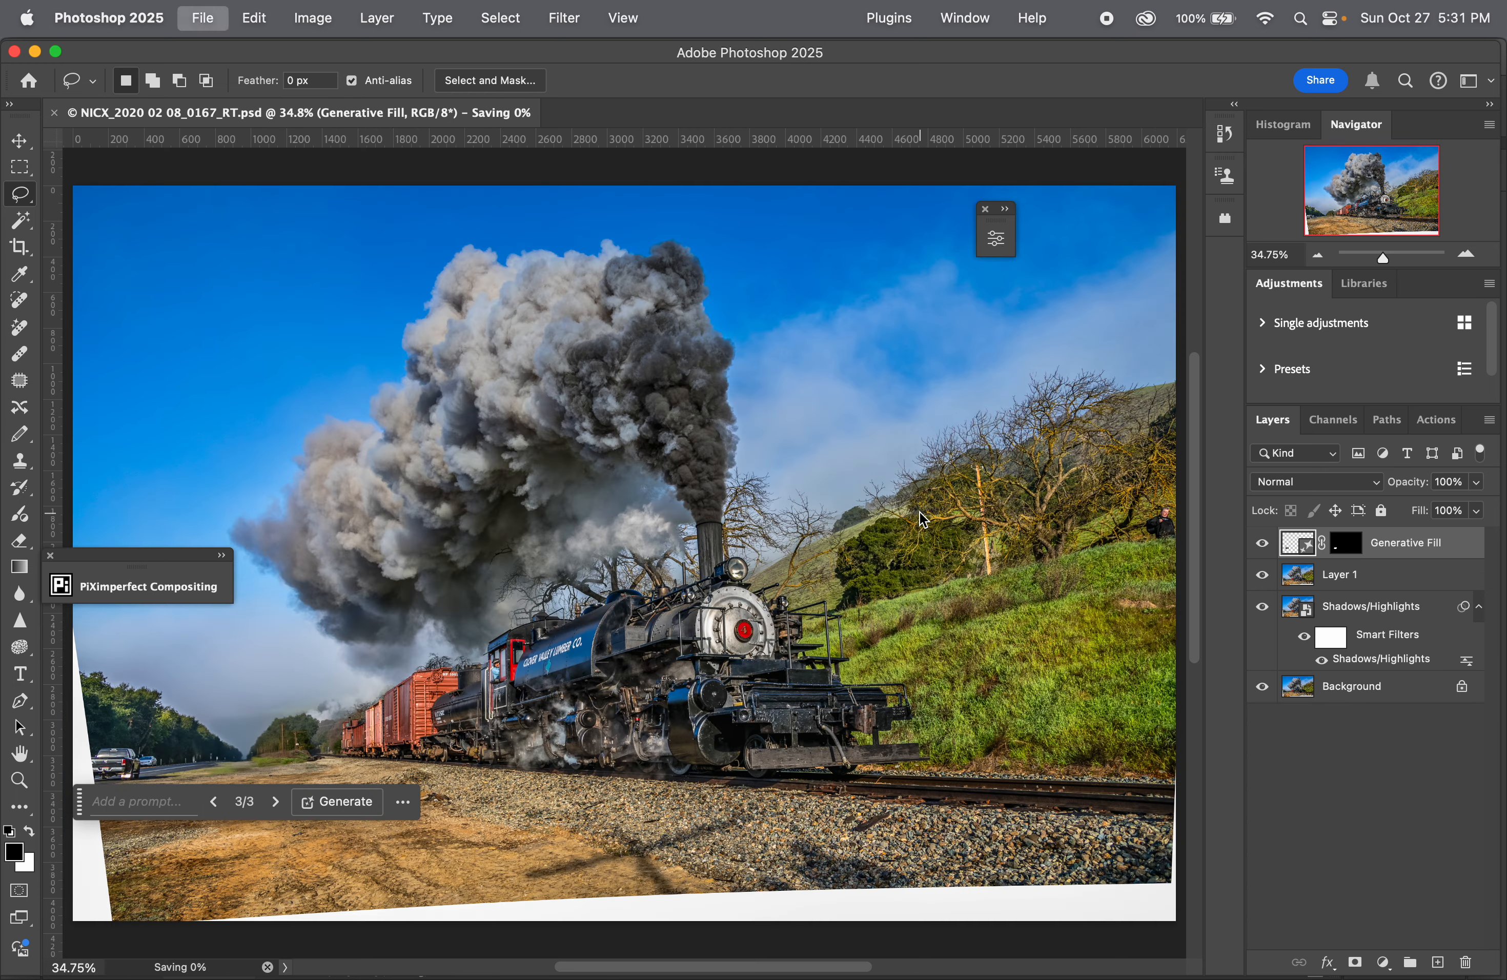
{"action": "scroll", "coordinate": [881, 572], "scroll_direction": "left", "scroll_amount": 3}
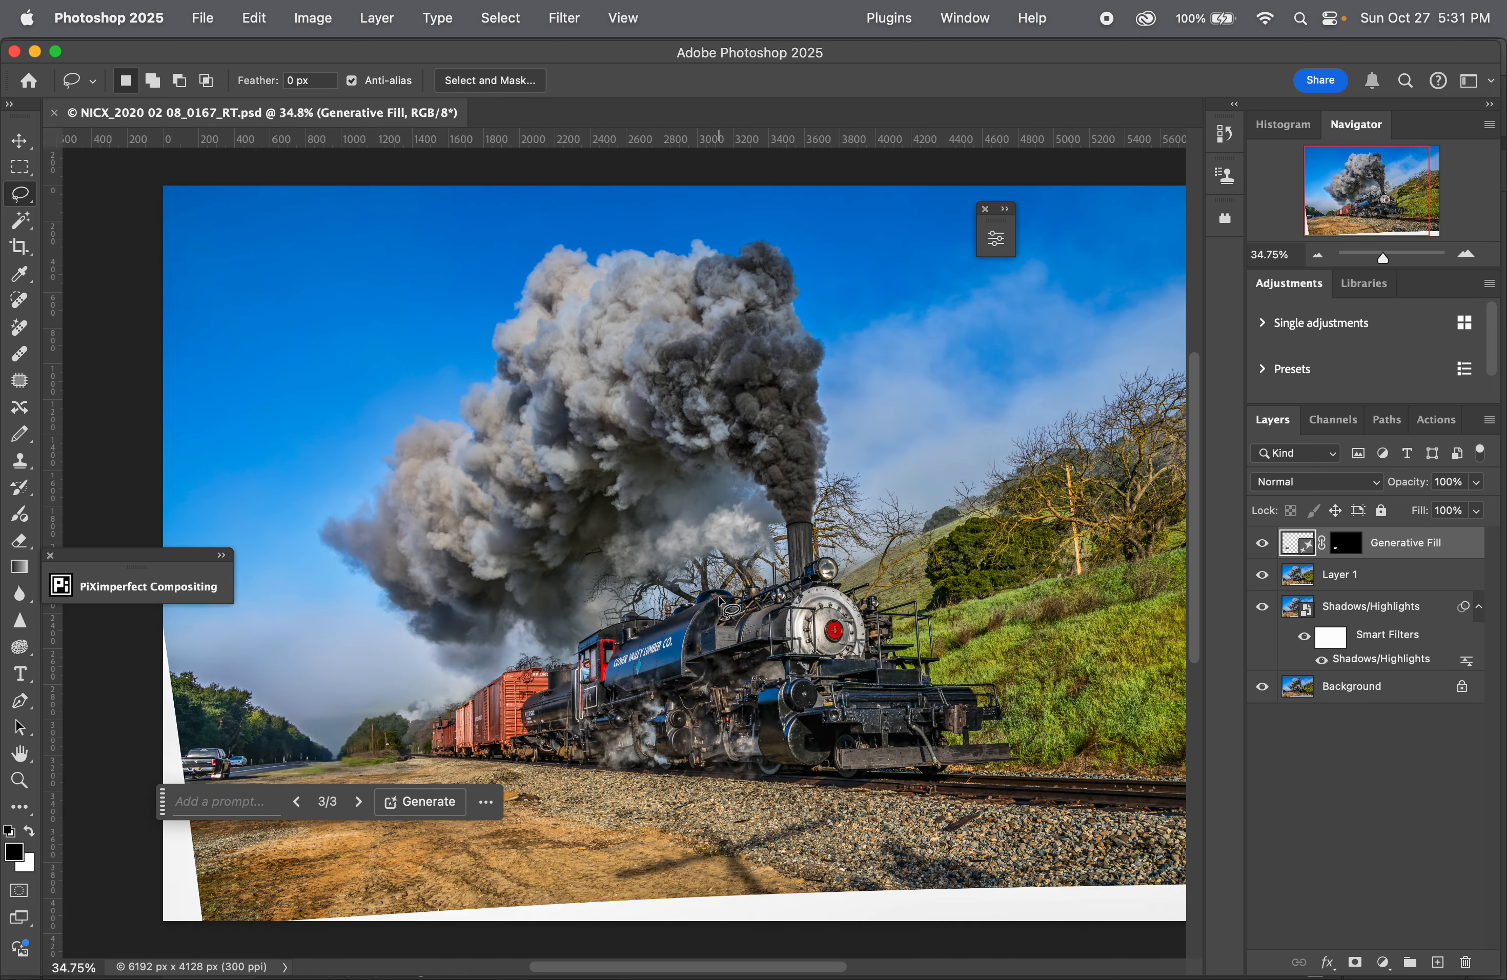
Step: Switch back to InDesign, view the whole calendar page with the retouched train photo, and save the layout
{"action": "key", "text": "super+Tab"}
{"action": "left_click", "coordinate": [581, 540]}
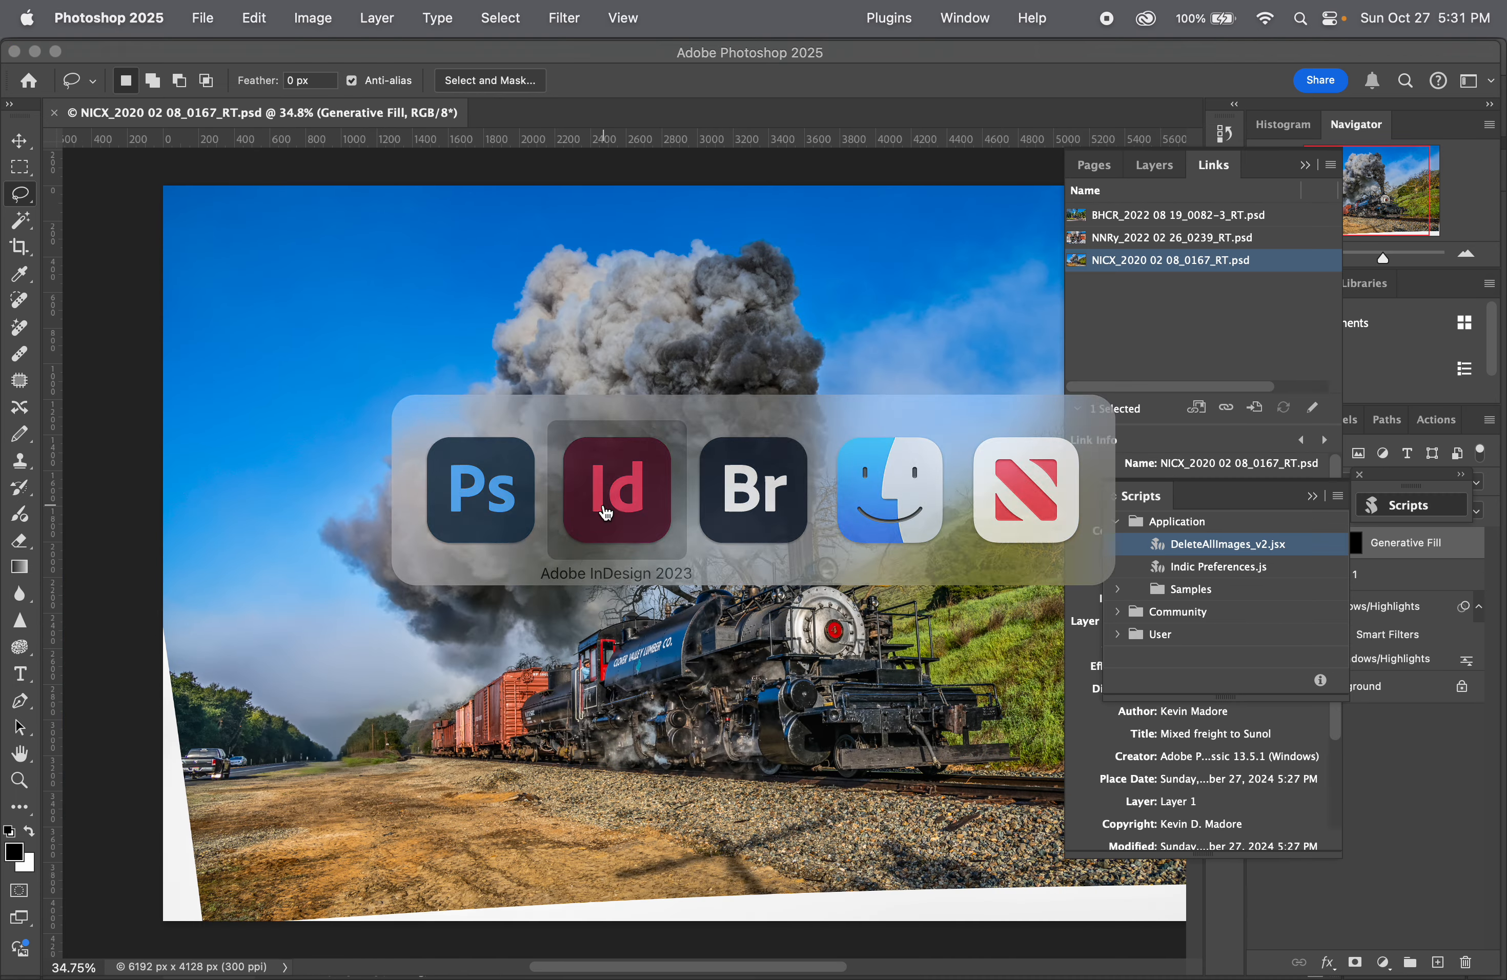
{"action": "key", "text": "super+minus"}
{"action": "key", "text": "super+minus"}
{"action": "key", "text": "super+minus"}
{"action": "key", "text": "super+s"}
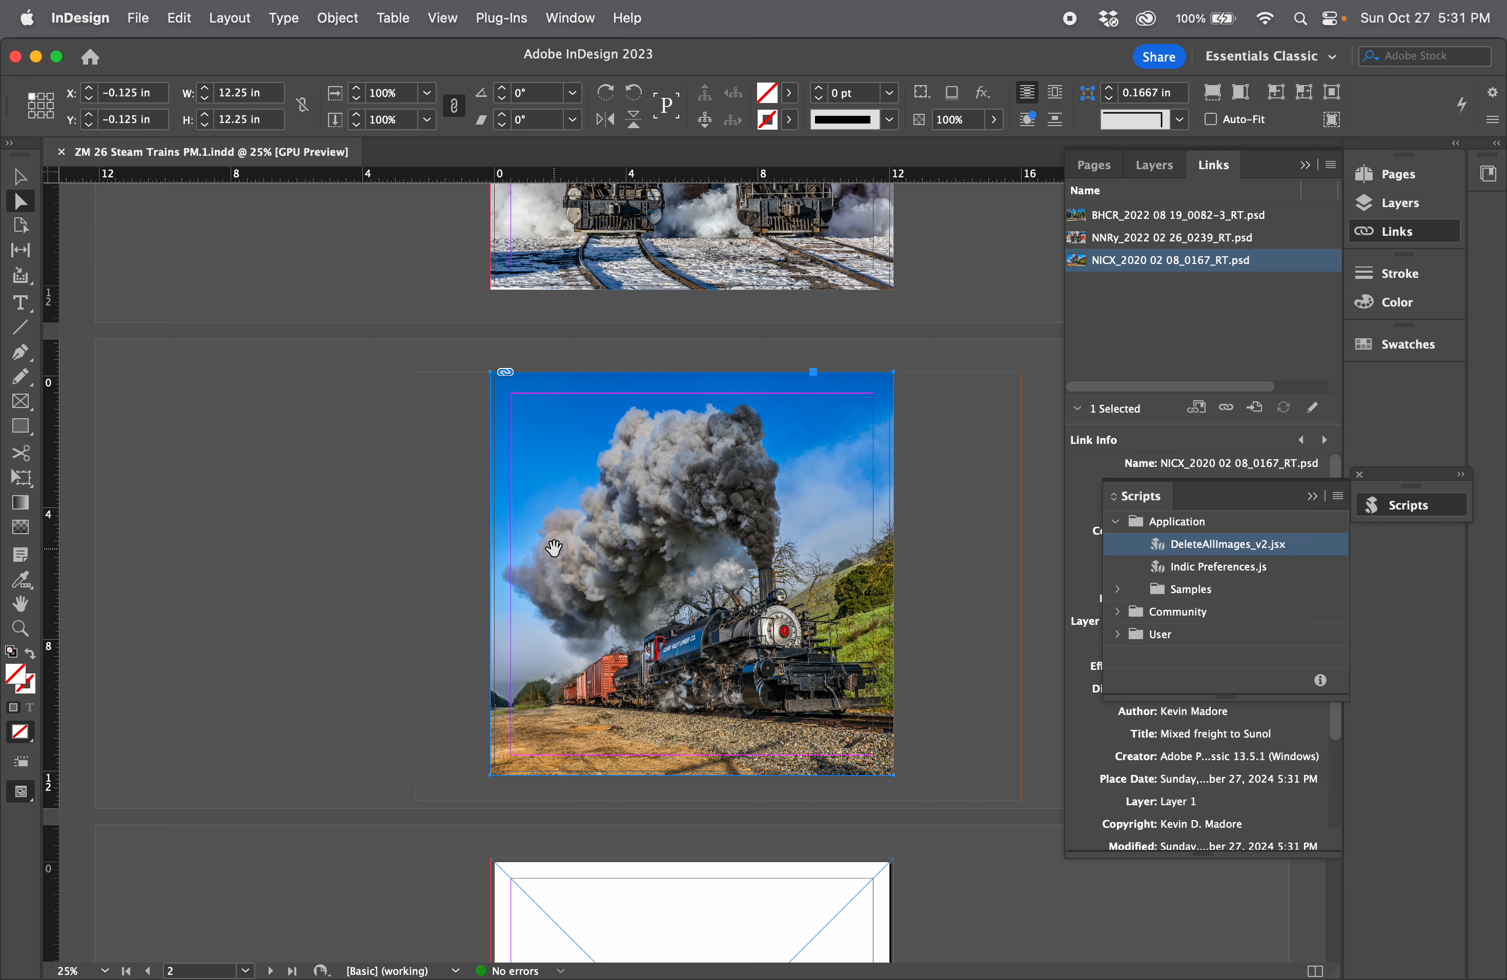